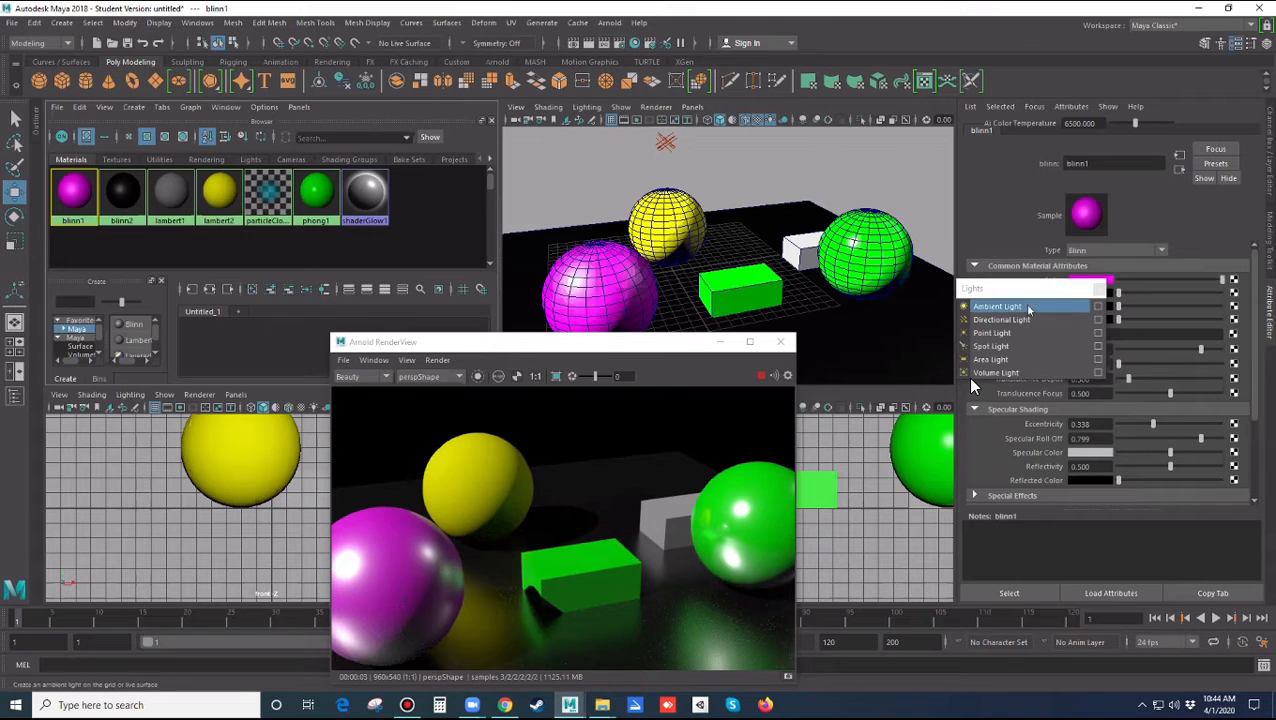
Close the floating Lights palette covering the material attributes
left_click_drag(1018, 288, 987, 267)
left_click(1067, 269)
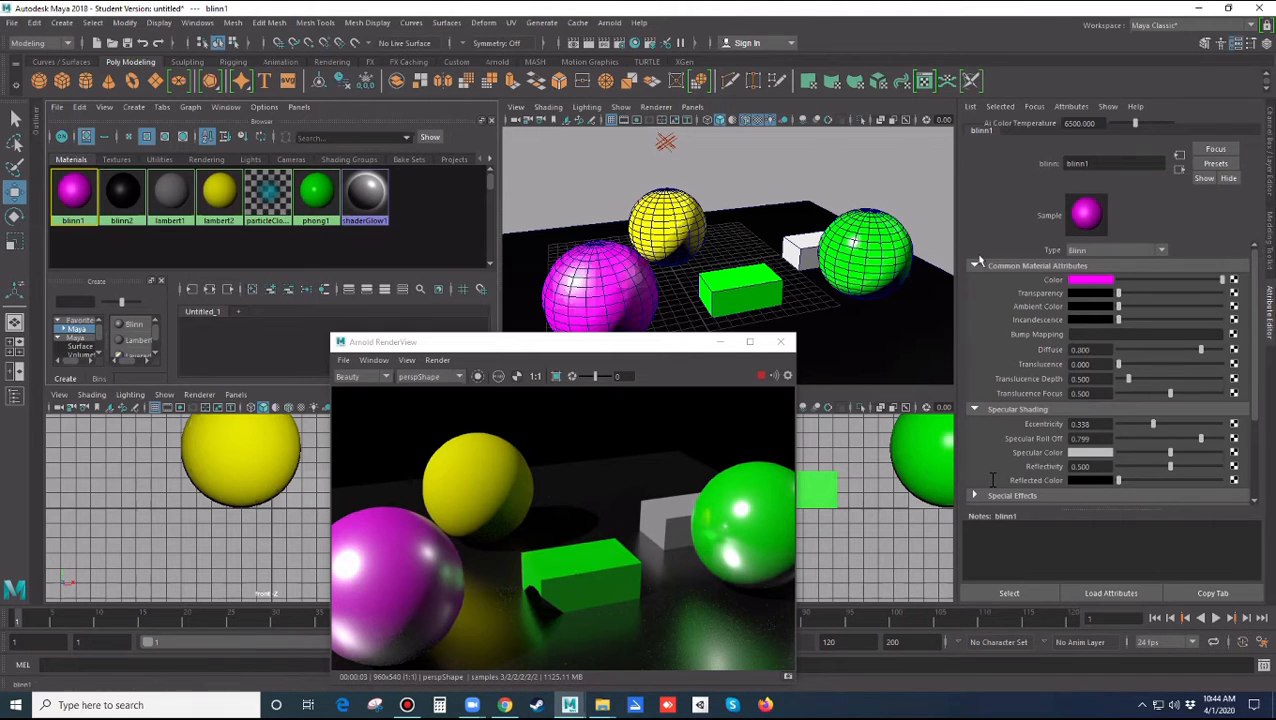
Inspect the intensity and other attributes of the overlapping directional lights above the spheres
left_click(664, 146)
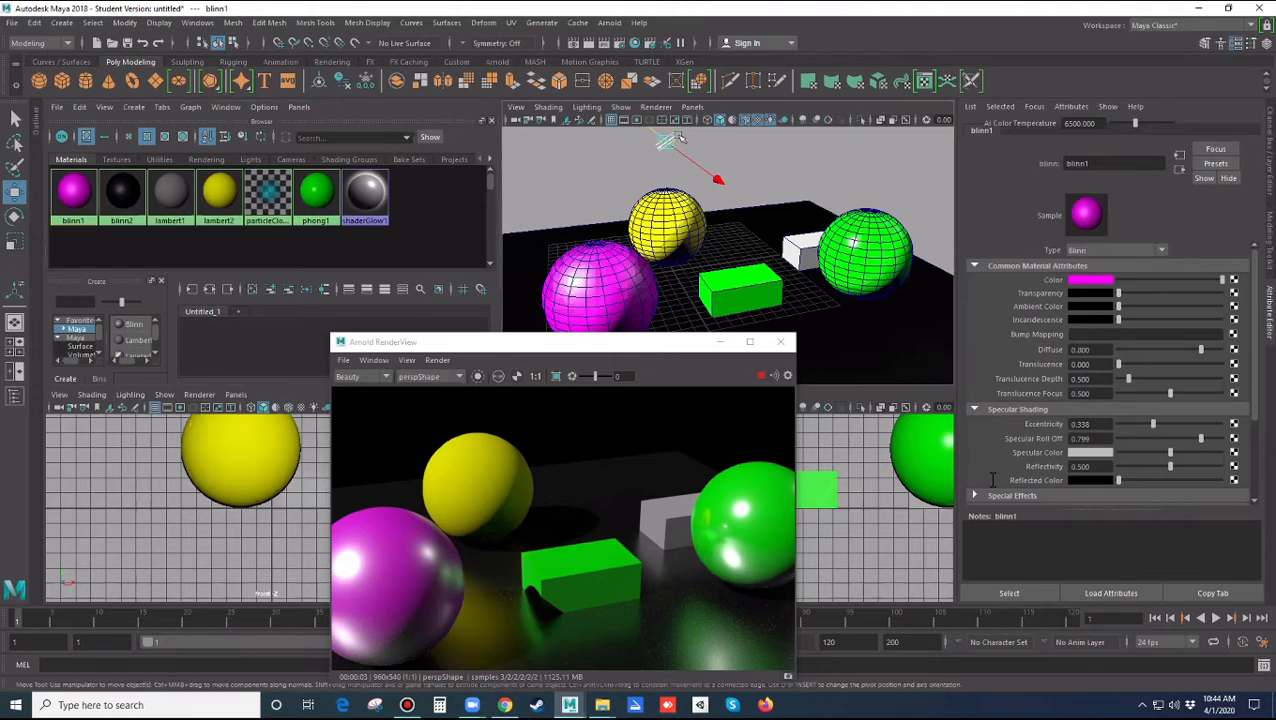
left_click(606, 164)
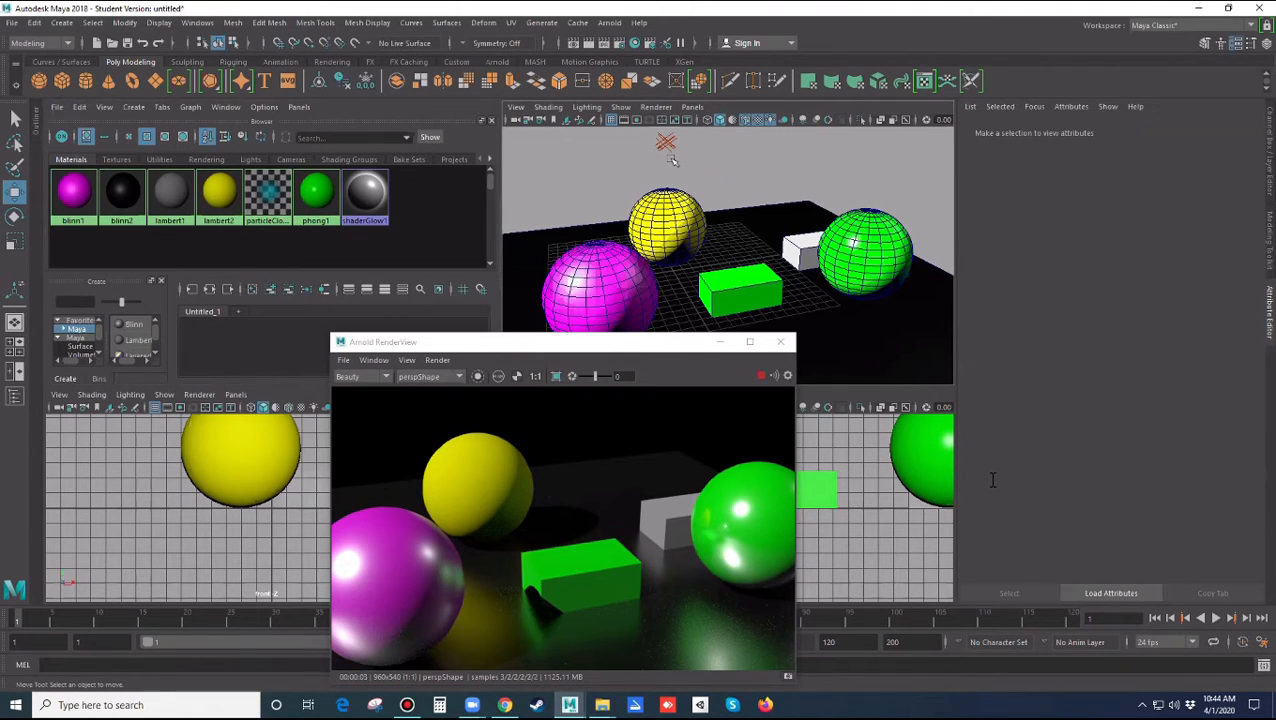
mouse_move(700, 164)
left_mouse_down("alt")
mouse_move(697, 186)
mouse_move(686, 167)
left_mouse_up("alt")
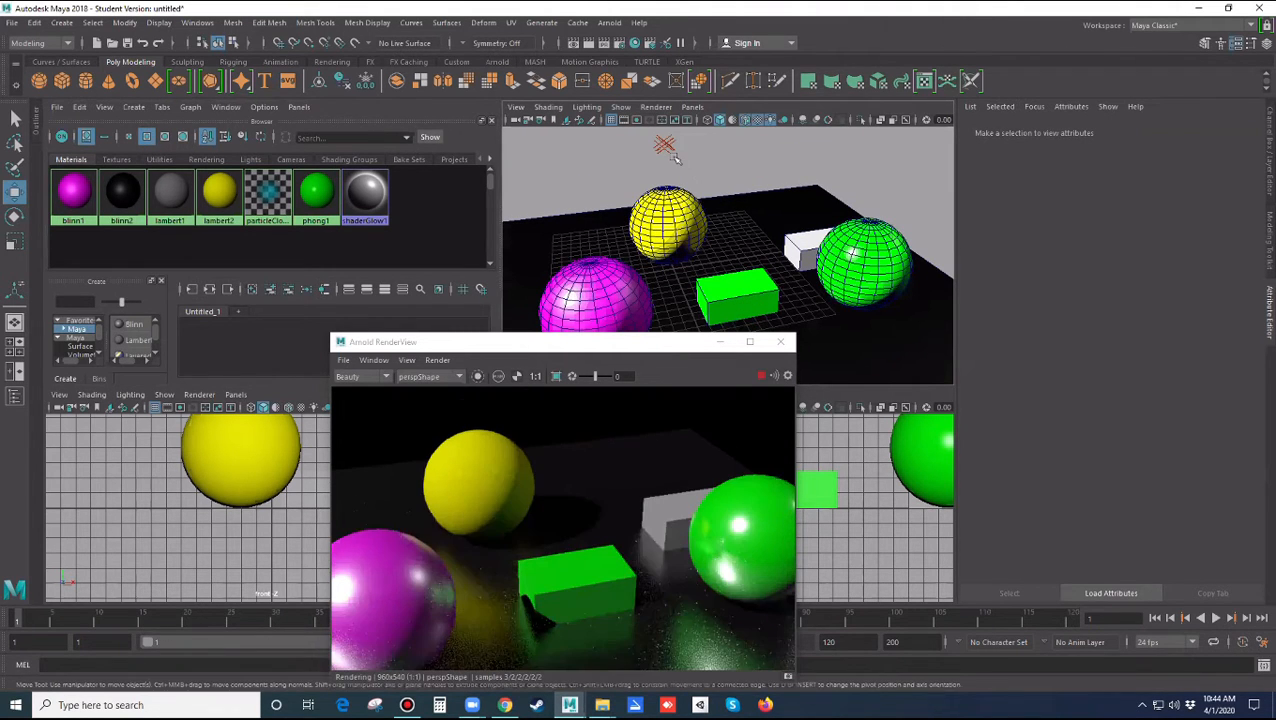
left_click(668, 150)
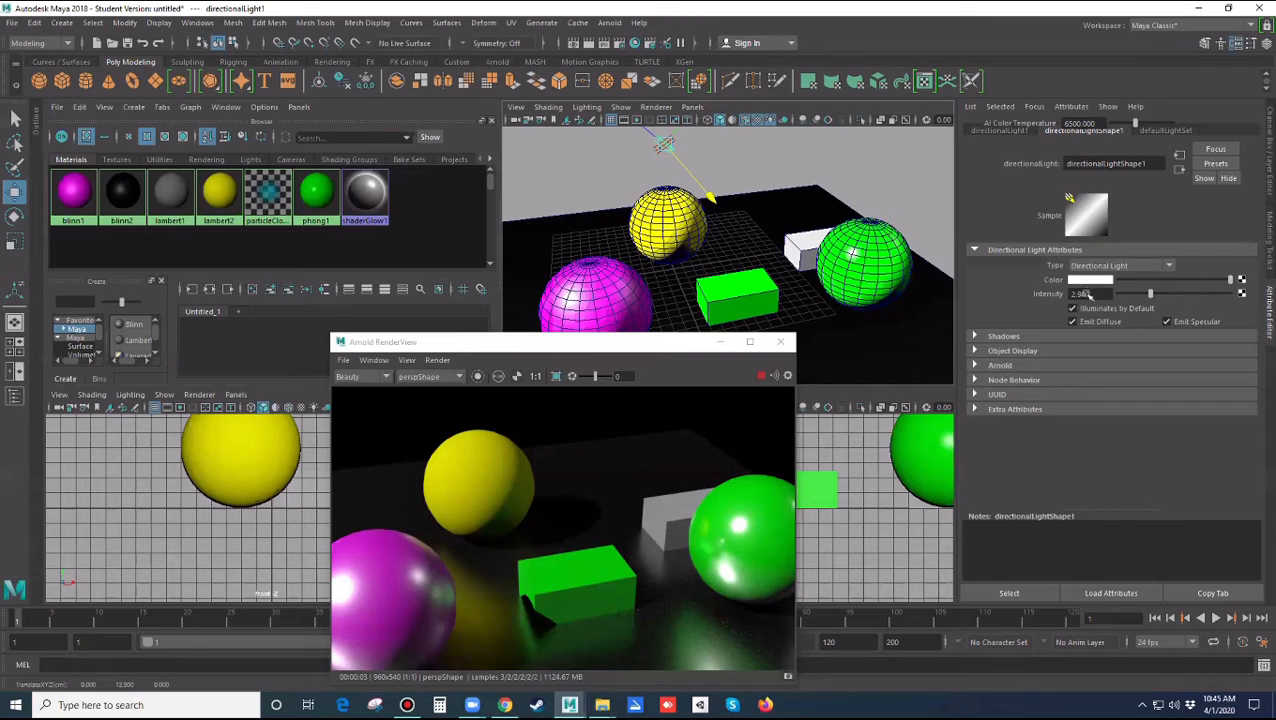
left_click(660, 150)
left_click(660, 150)
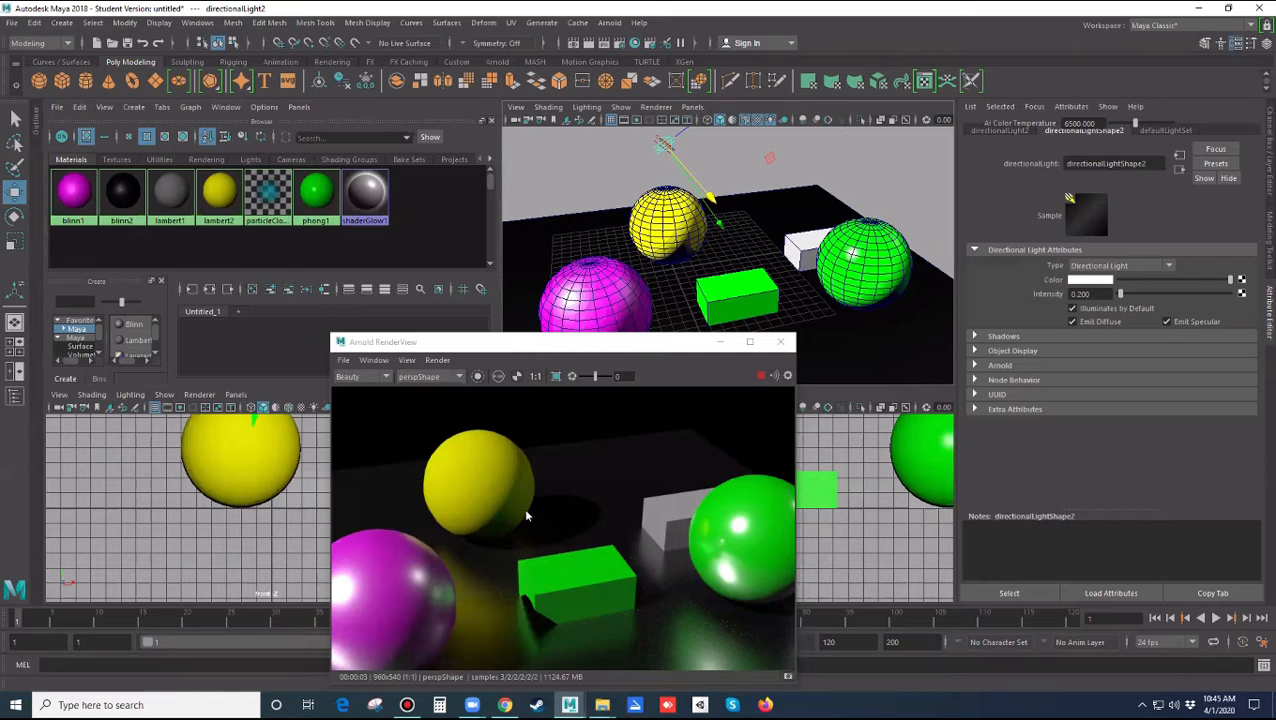
Reposition the render view window and lower the magenta blinn1 material's eccentricity to about 0.11
left_click(592, 342)
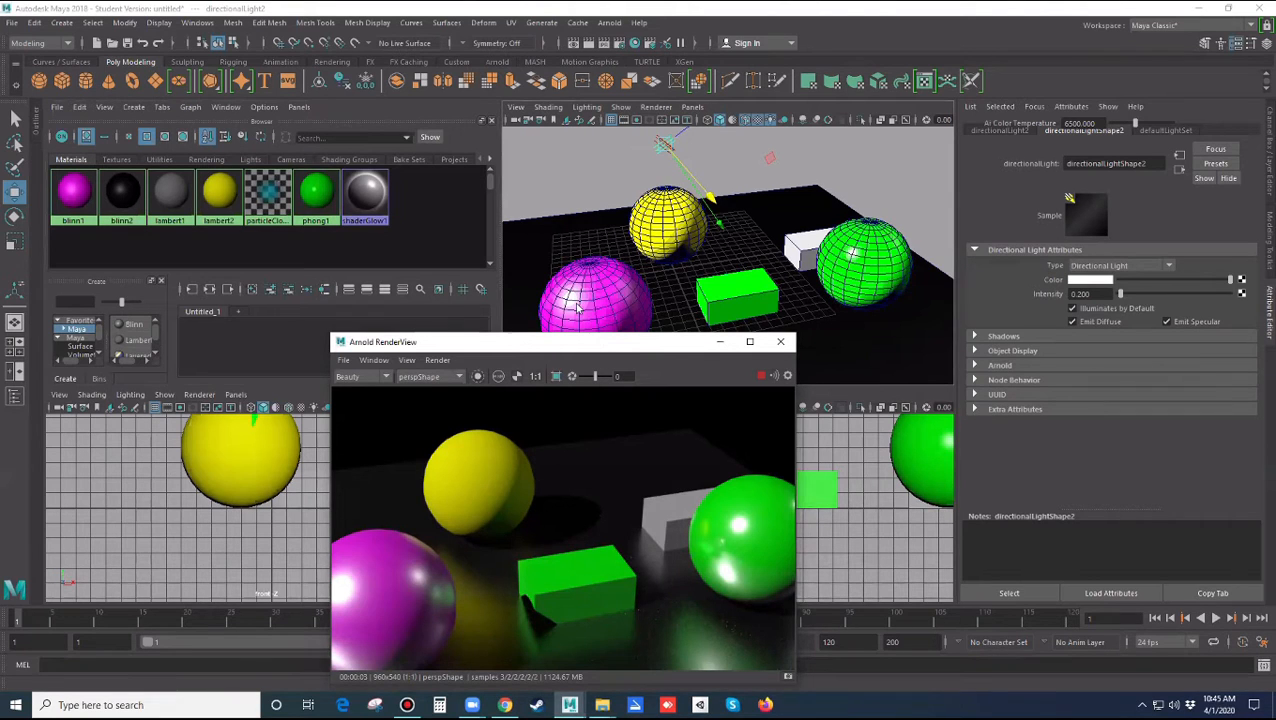
left_click_drag(592, 342, 576, 306)
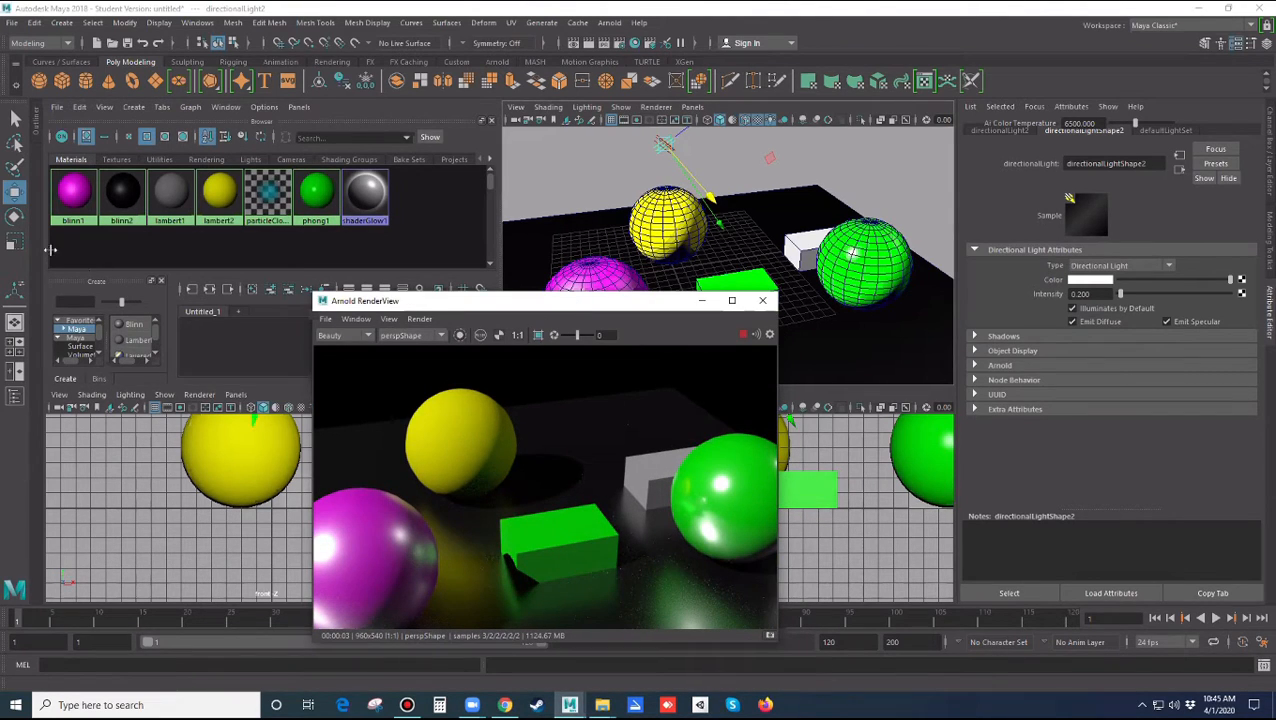
left_click(74, 199)
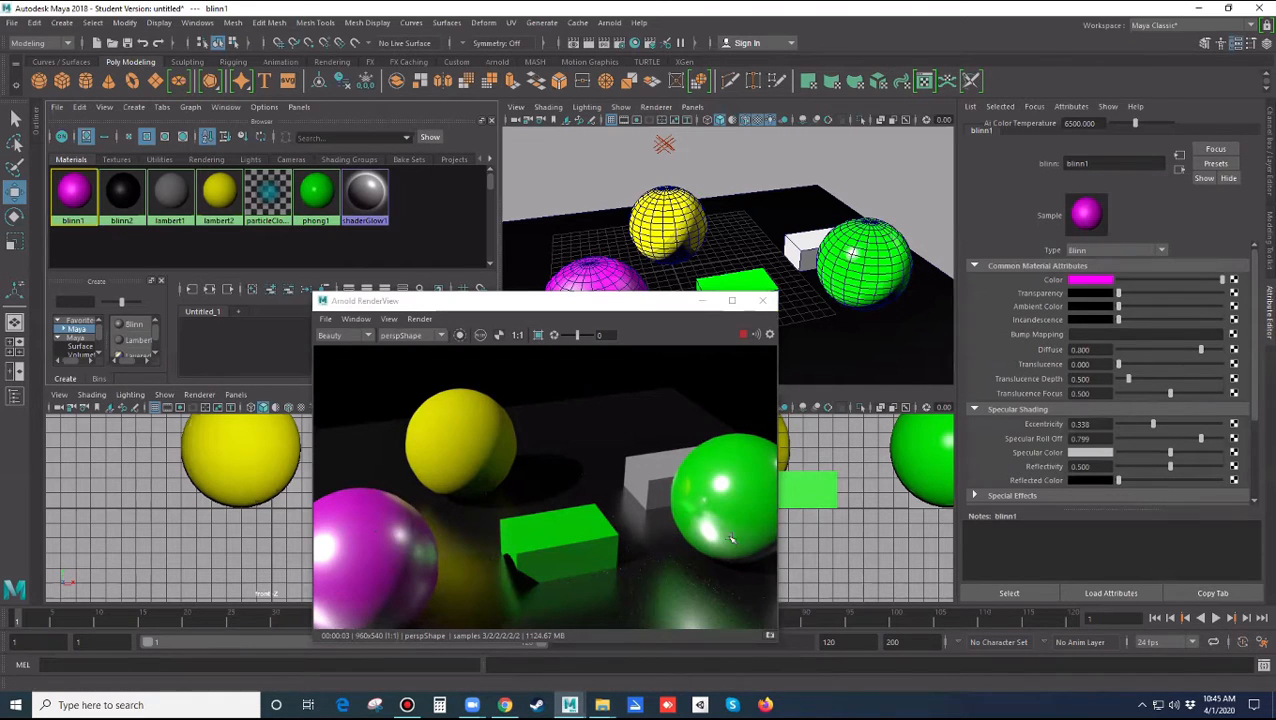
left_click_drag(1152, 428, 1128, 428)
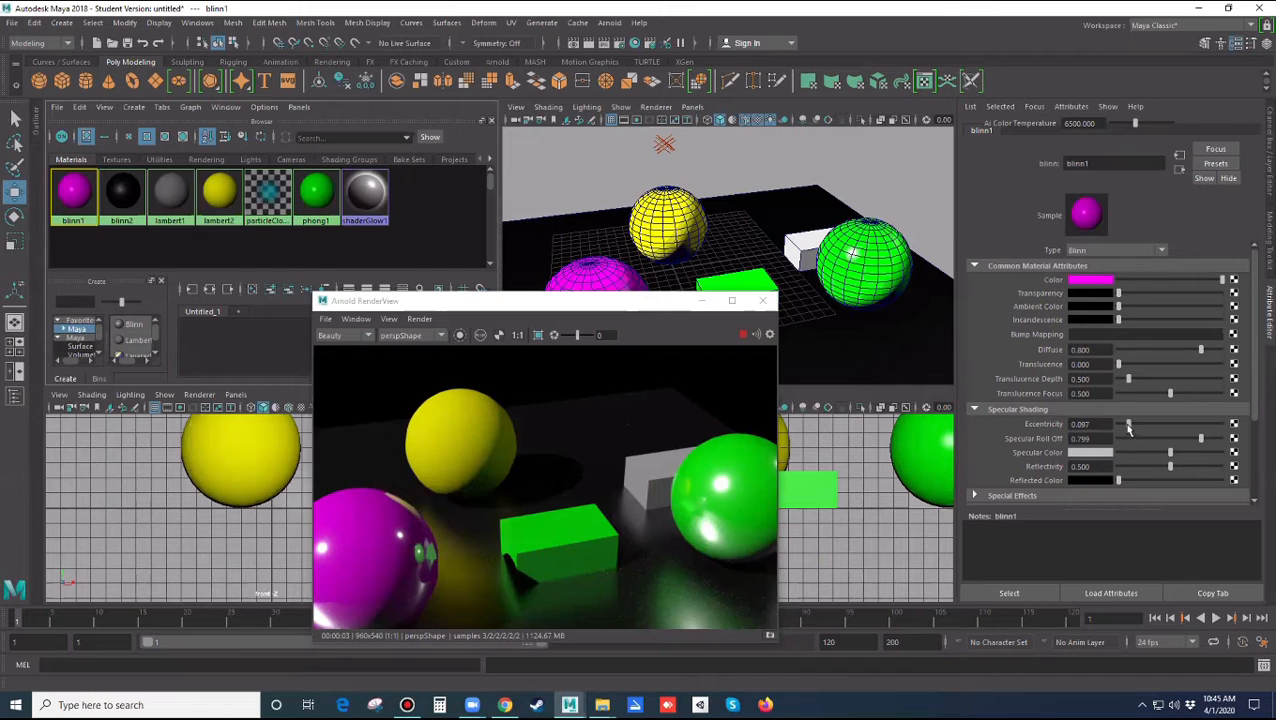
mouse_move(1129, 428)
left_mouse_down()
mouse_move(1151, 434)
mouse_move(1127, 432)
left_mouse_up()
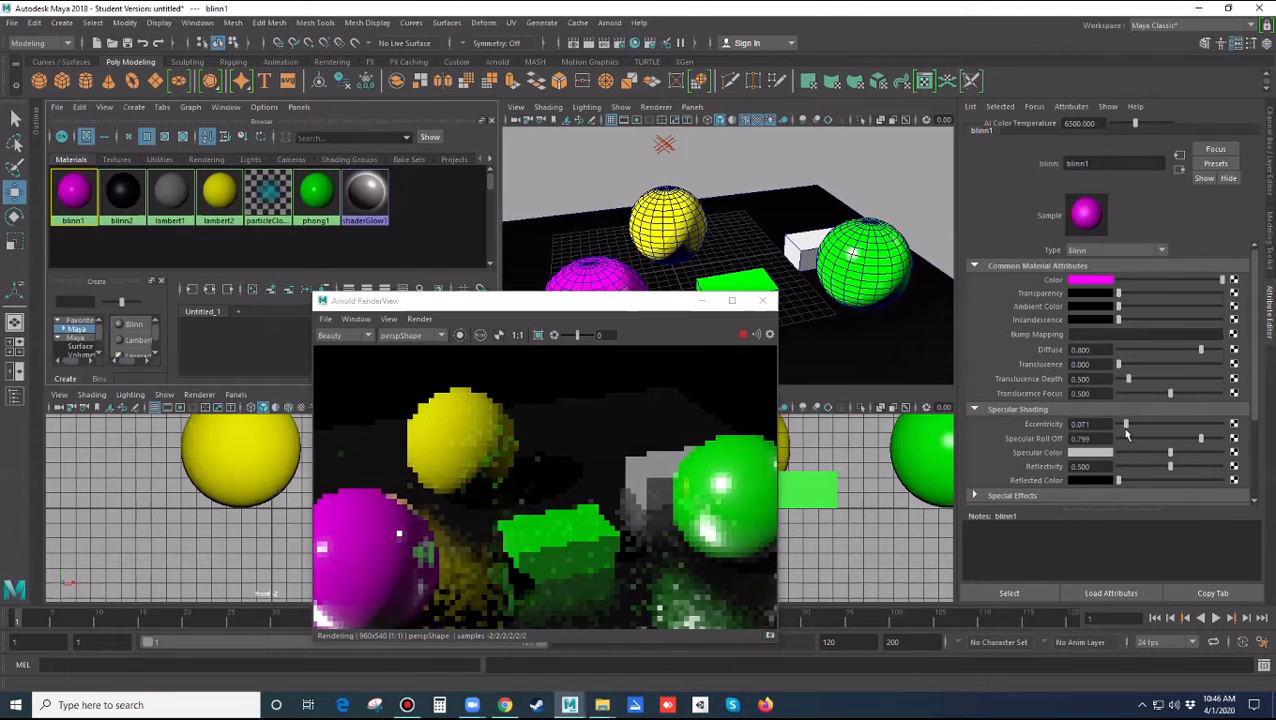
left_click_drag(1120, 437, 1122, 437)
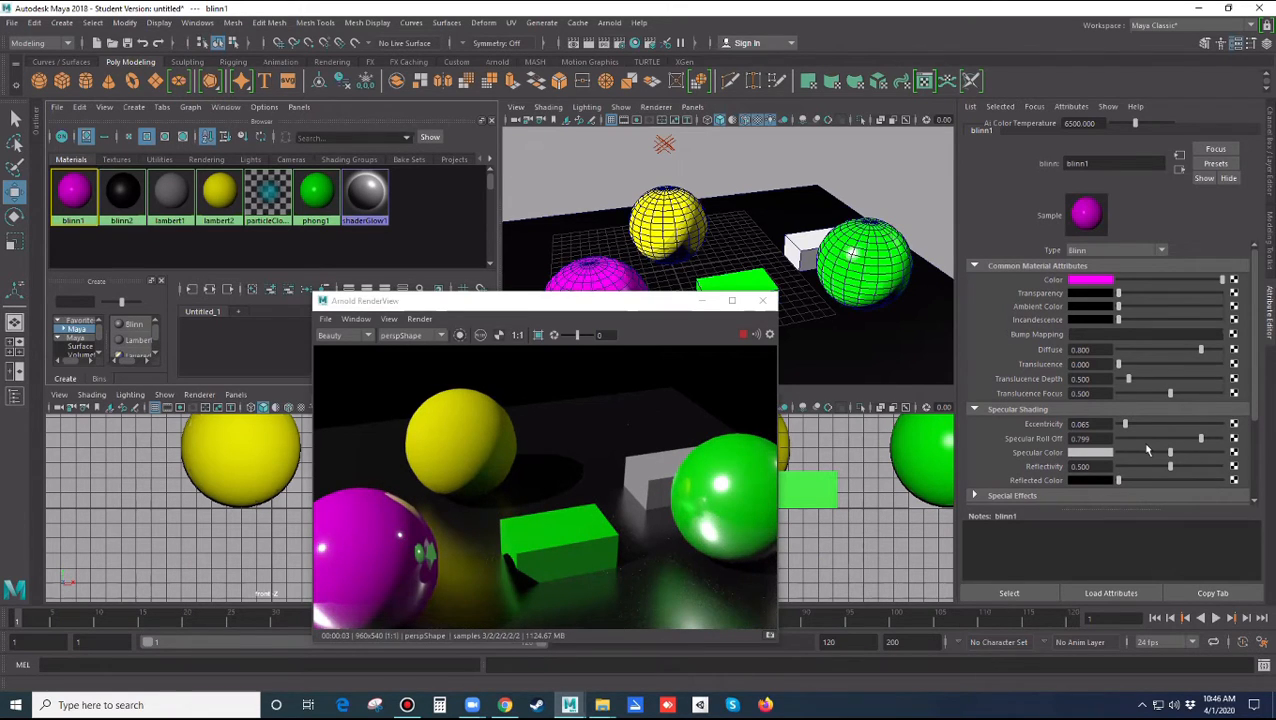
left_click_drag(1124, 429, 1168, 456)
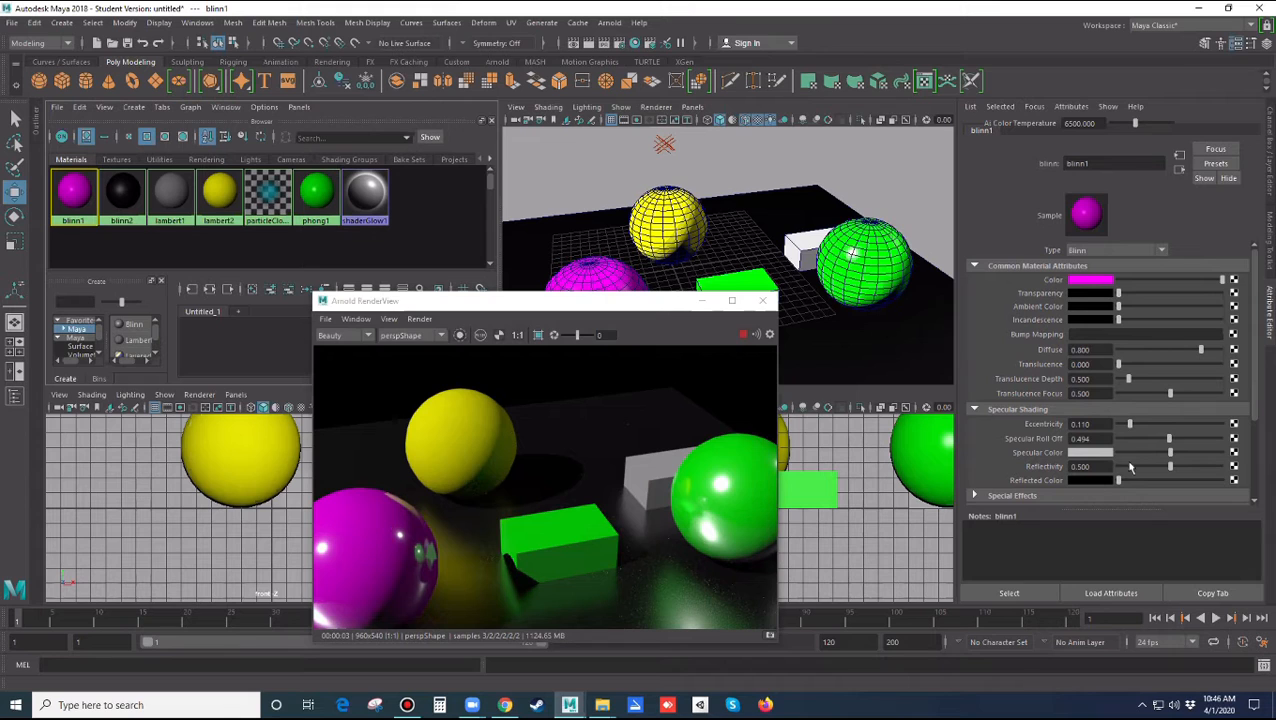
Try different specular roll off values on the magenta blinn1 material, settling on about 0.578, and deselect it
left_click_drag(1170, 442, 1160, 442)
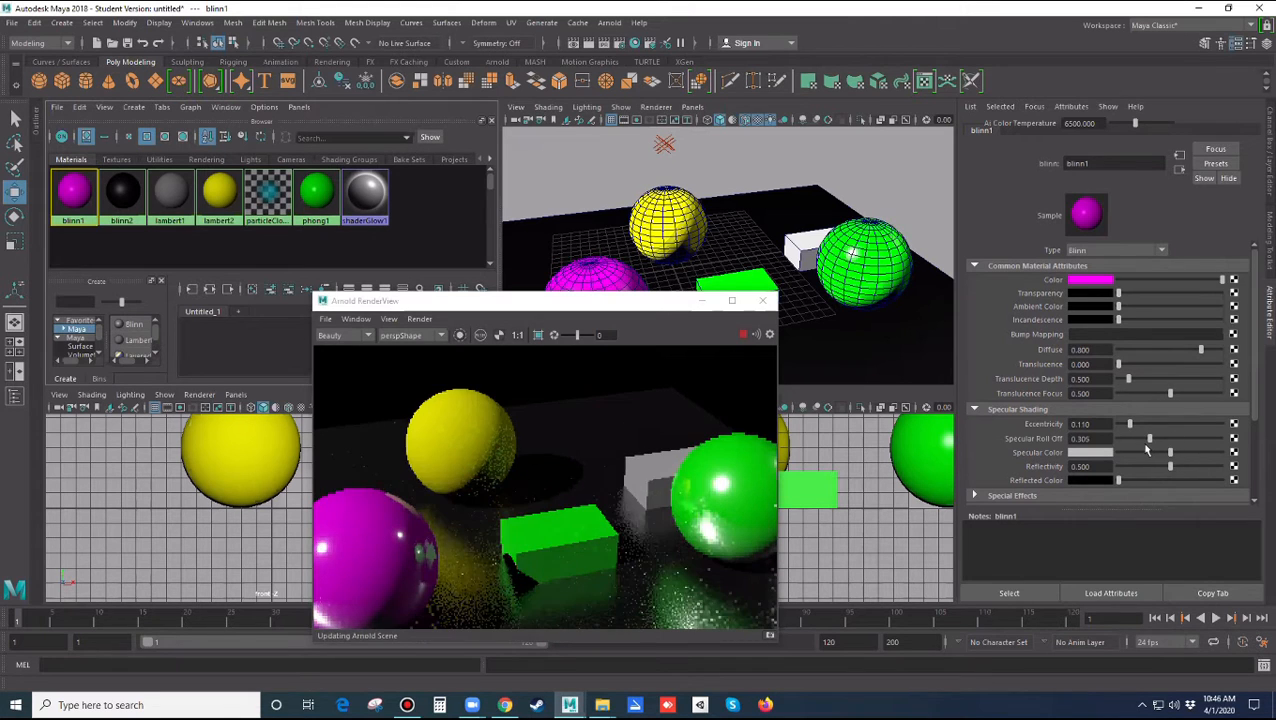
left_click(1184, 440)
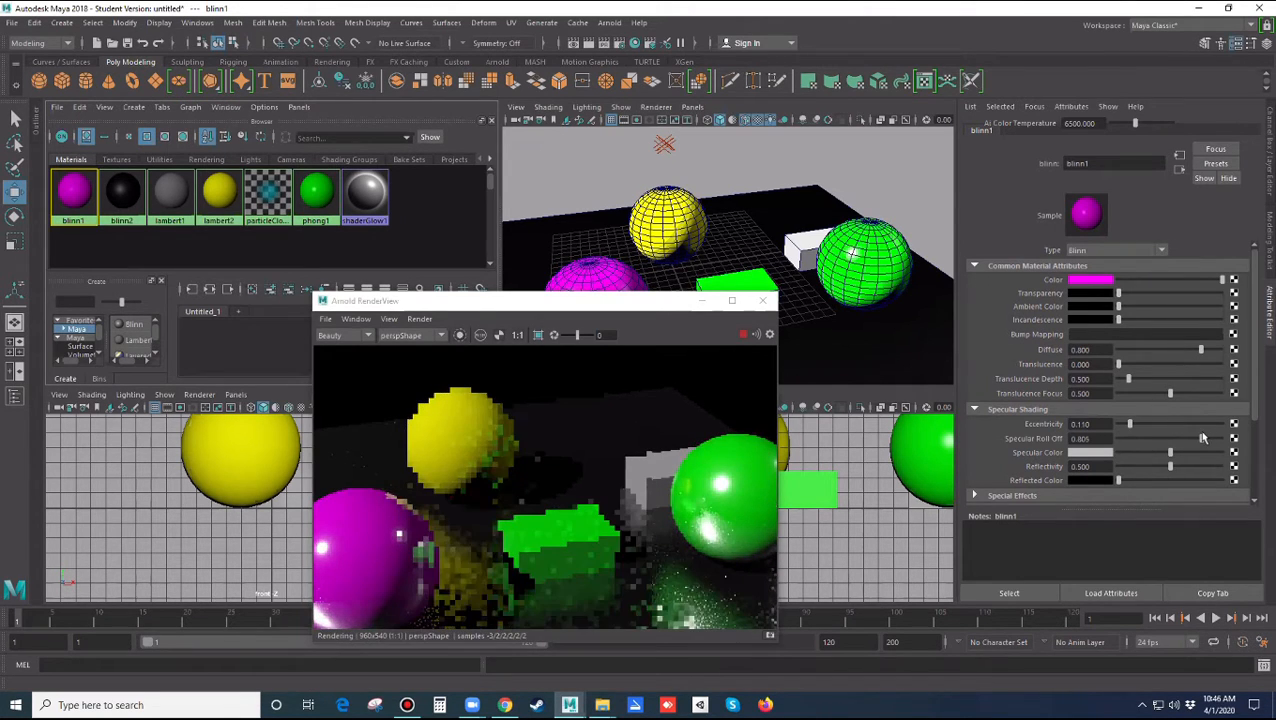
left_click_drag(1192, 440, 1200, 438)
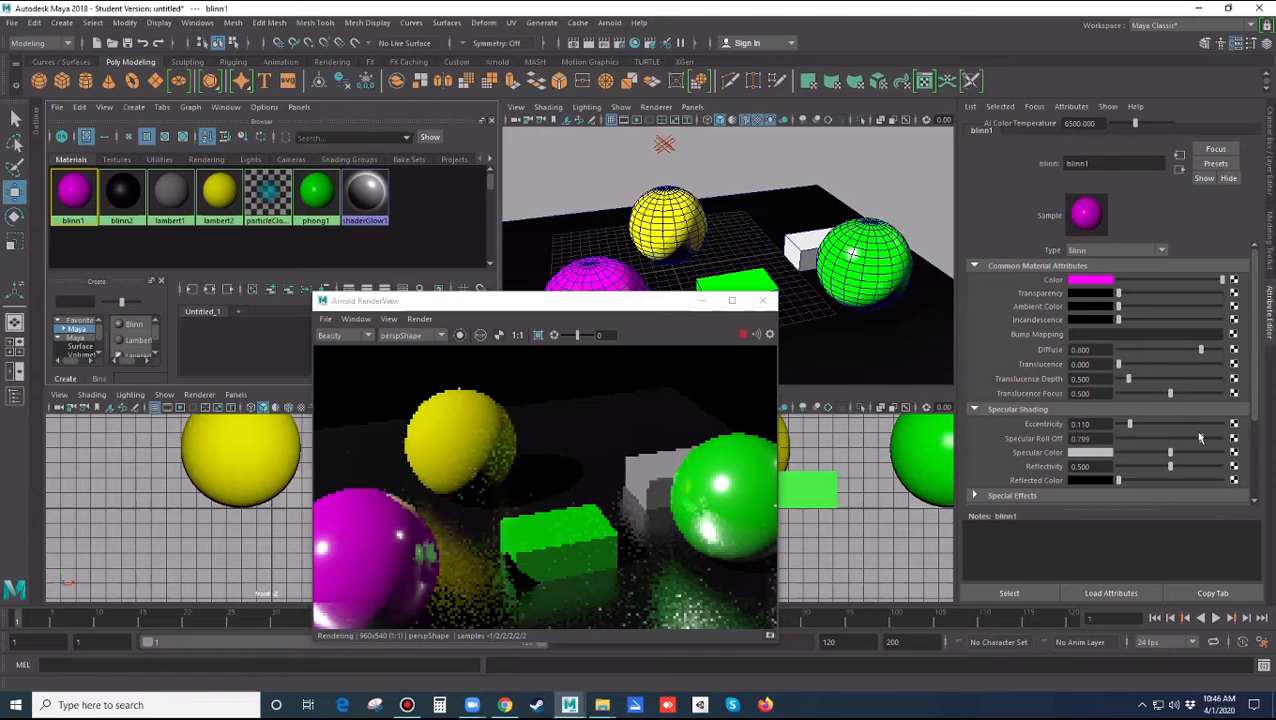
left_click_drag(1200, 438, 1186, 440)
left_click(1133, 438)
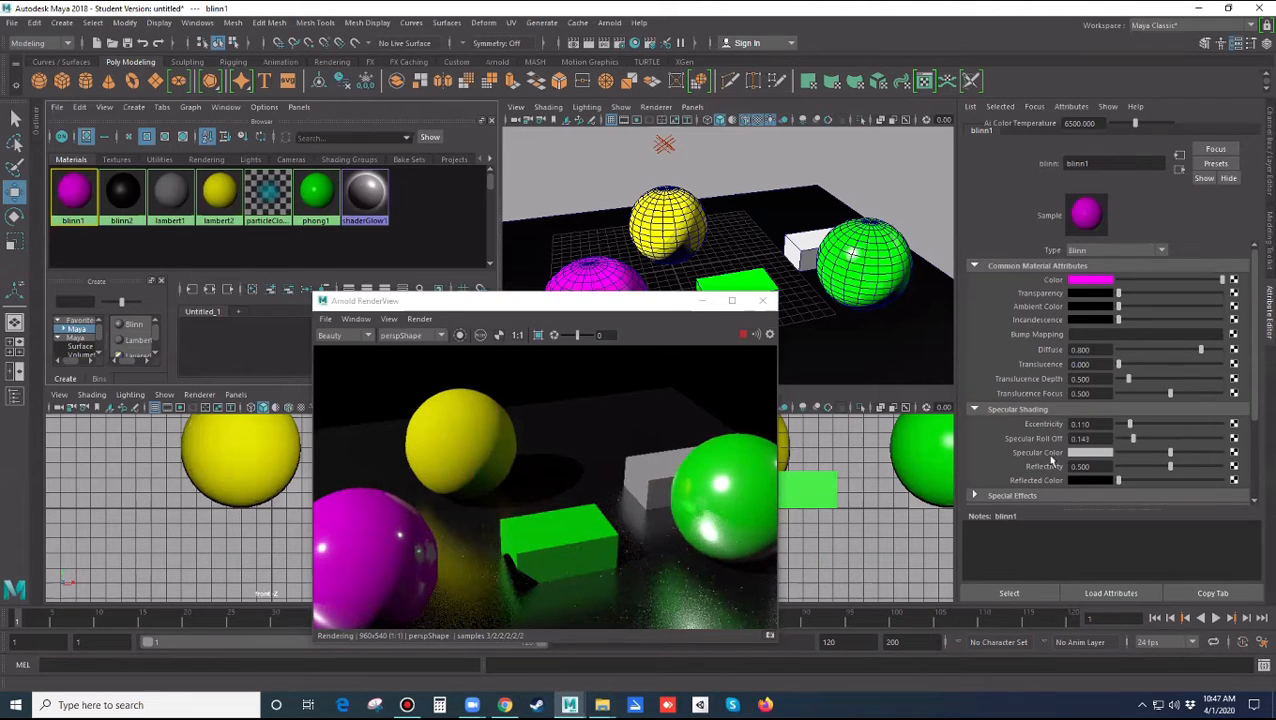
left_click(1176, 438)
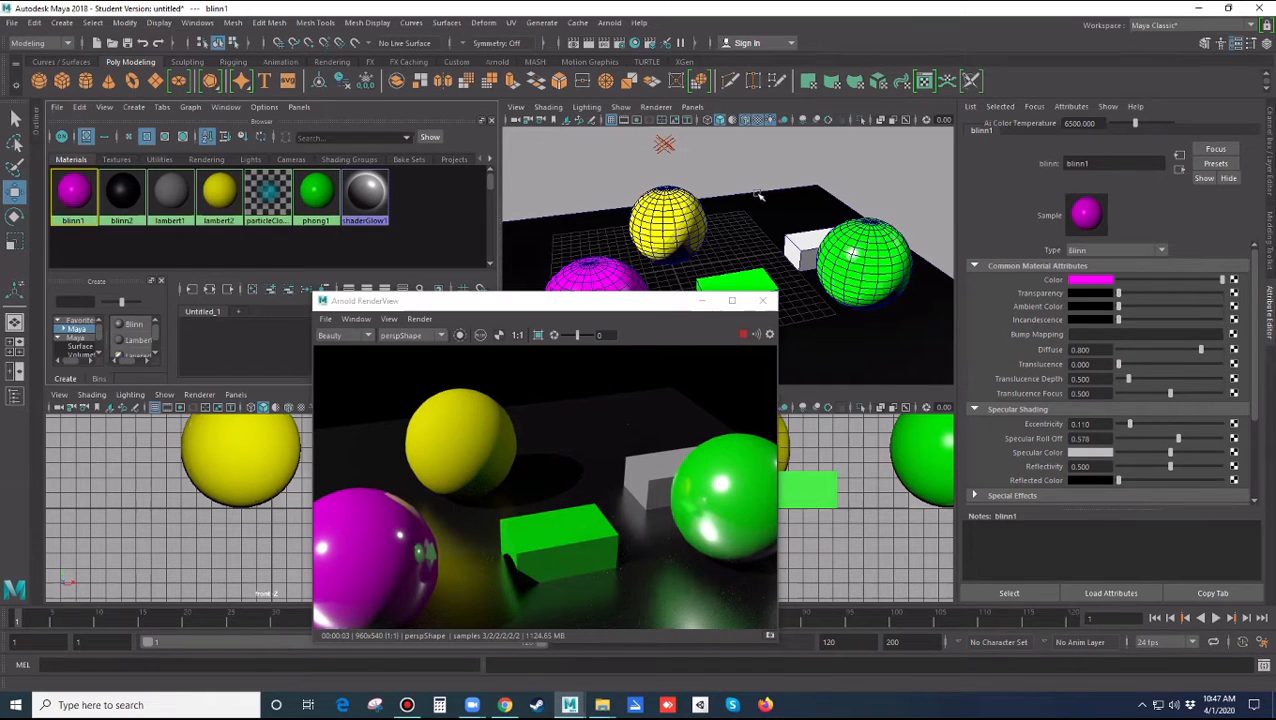
left_click(838, 172)
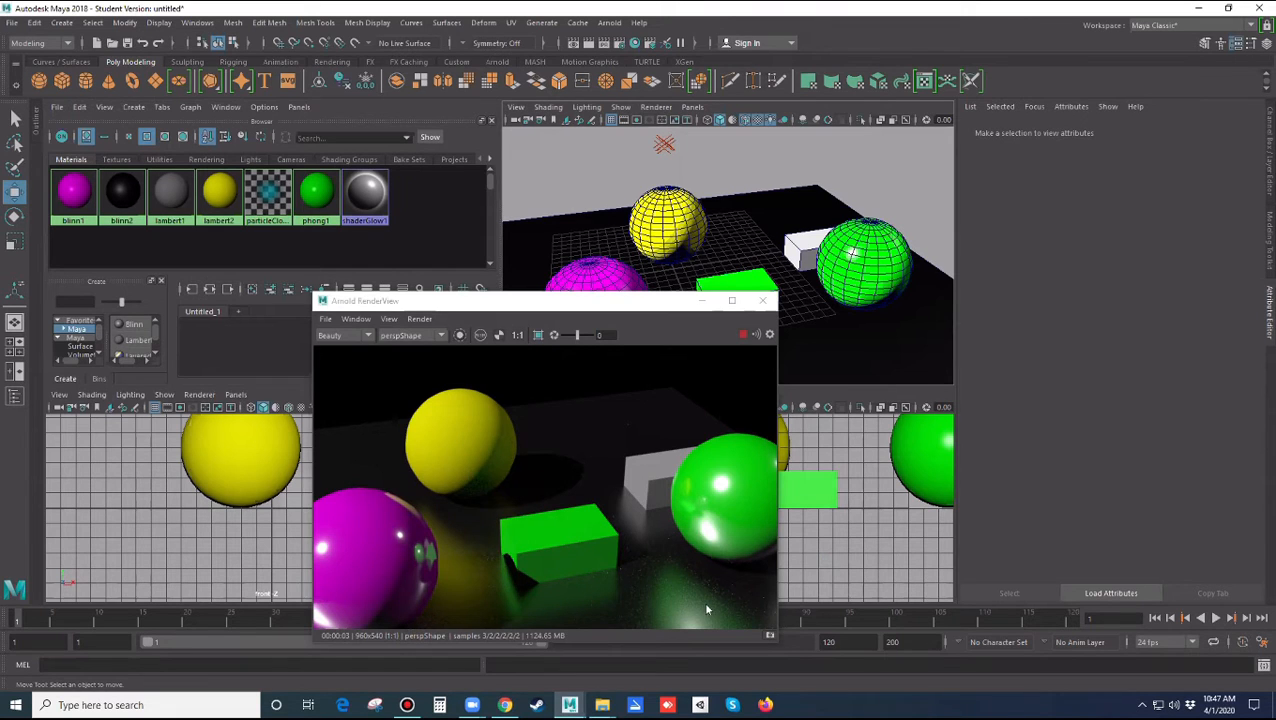
Test low and high eccentricity on the black blinn2 floor material and settle on about 0.292
left_click(122, 195)
left_click_drag(1148, 424, 1151, 424)
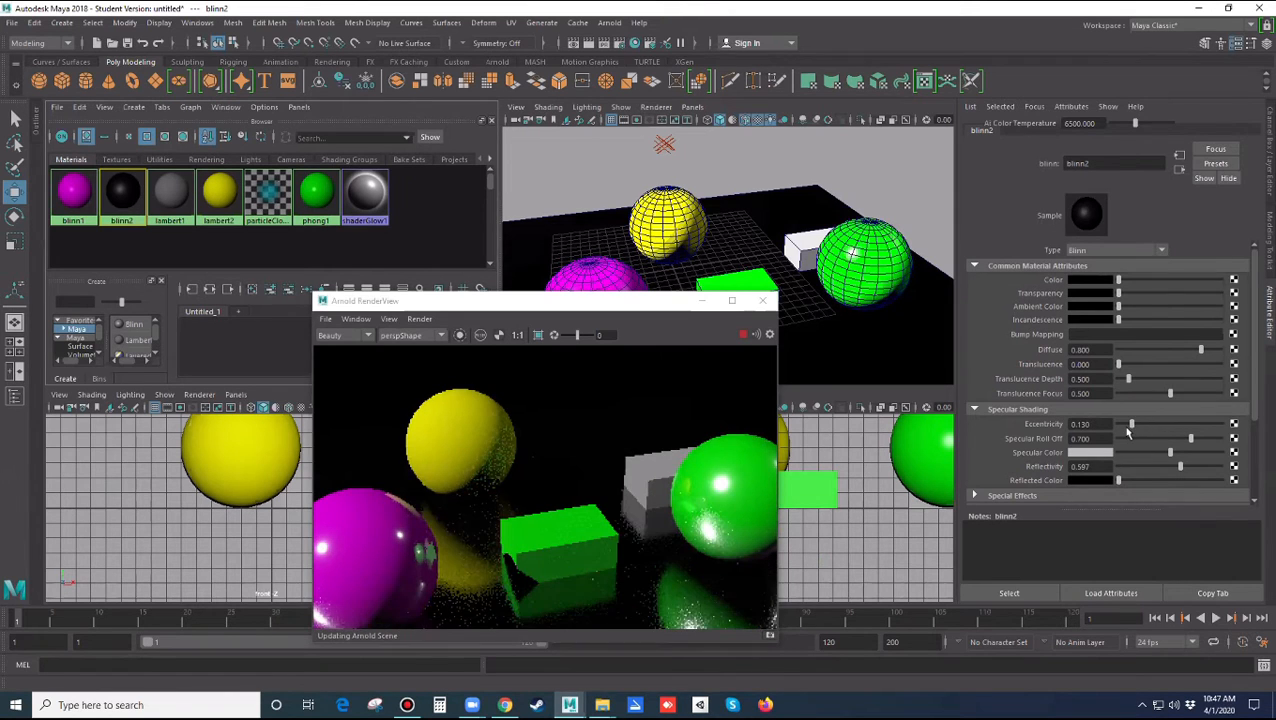
left_click_drag(1140, 424, 1128, 424)
left_click(1128, 425)
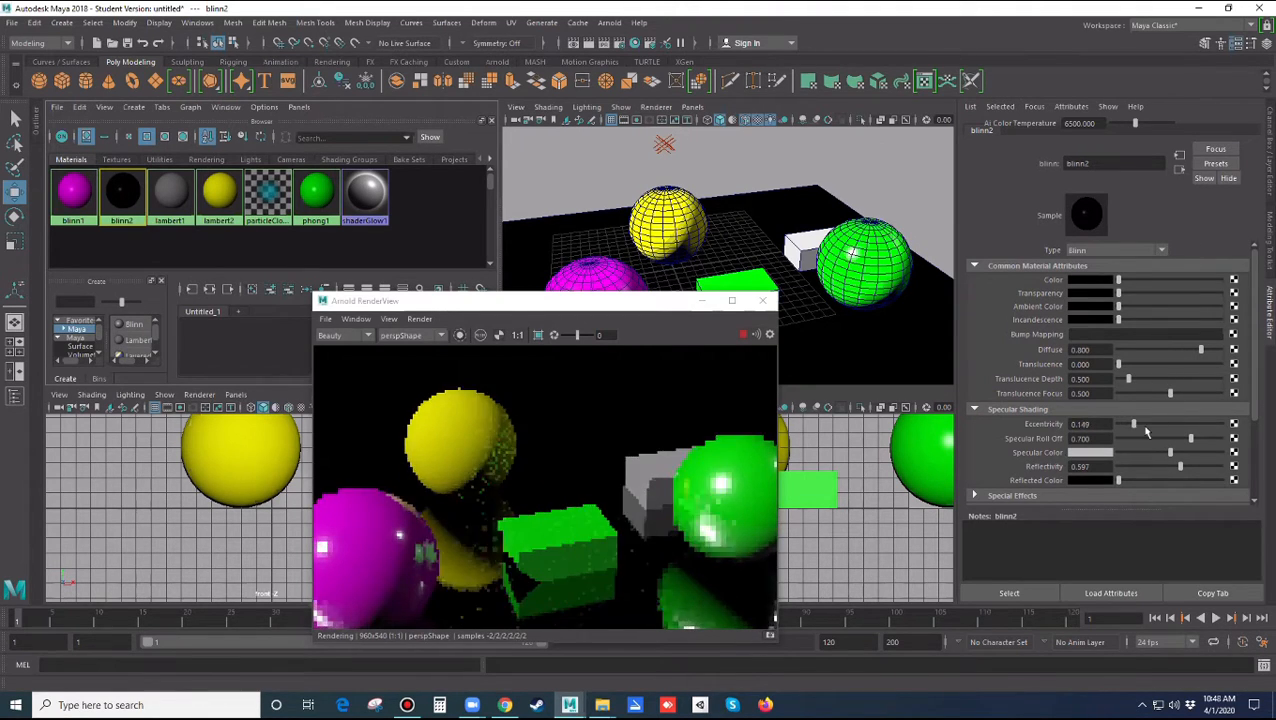
left_click_drag(1127, 425, 1182, 425)
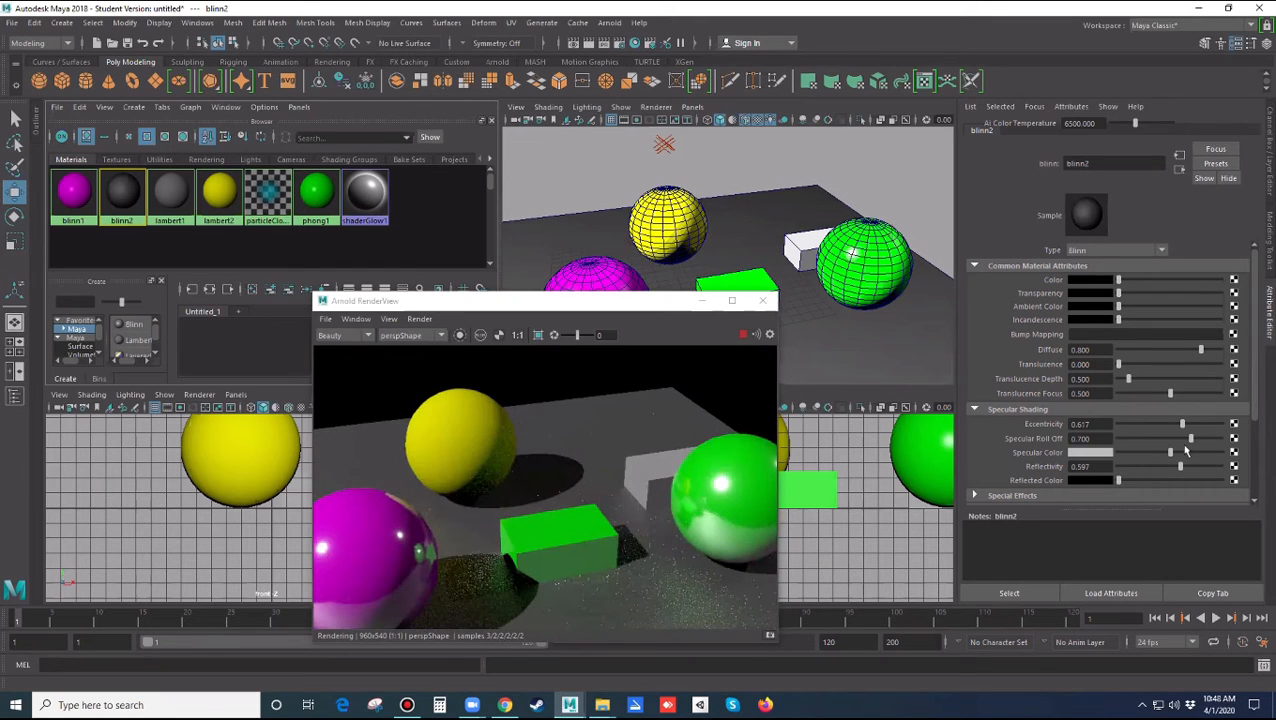
left_click_drag(1182, 425, 1148, 434)
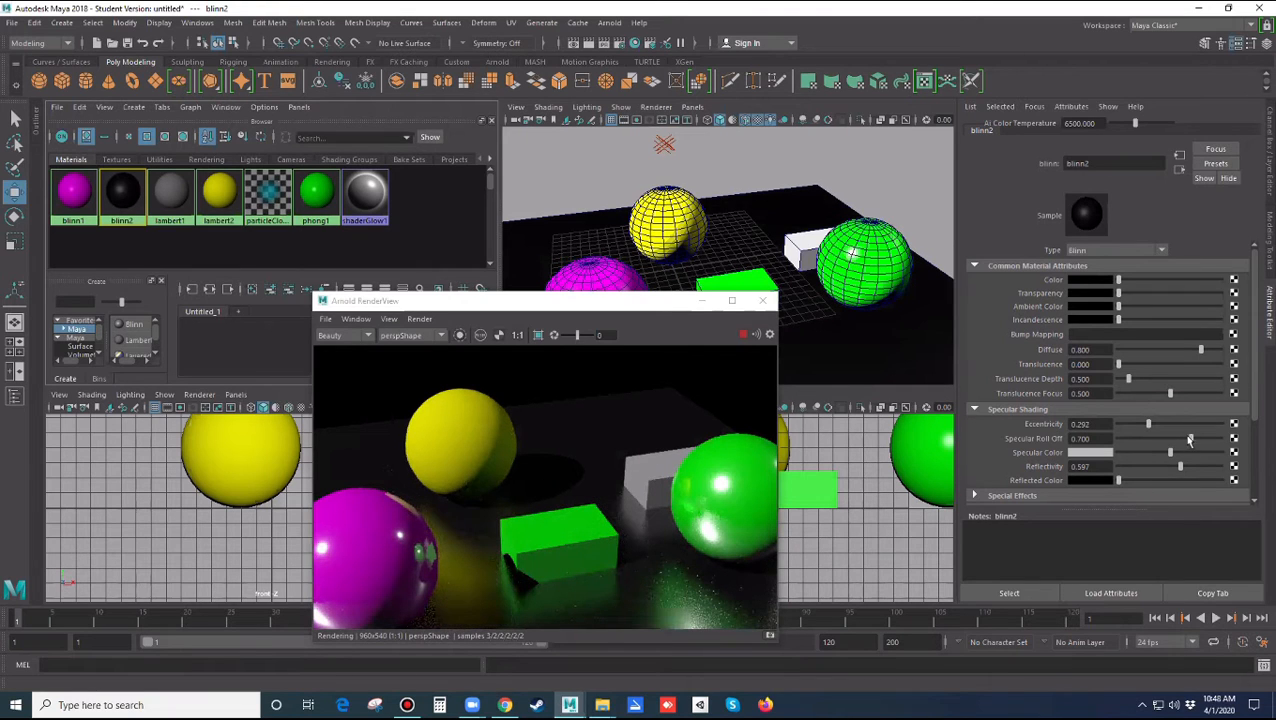
Vary the specular roll off of the black blinn2 floor material and settle on about 0.532
left_click_drag(1188, 439, 1140, 439)
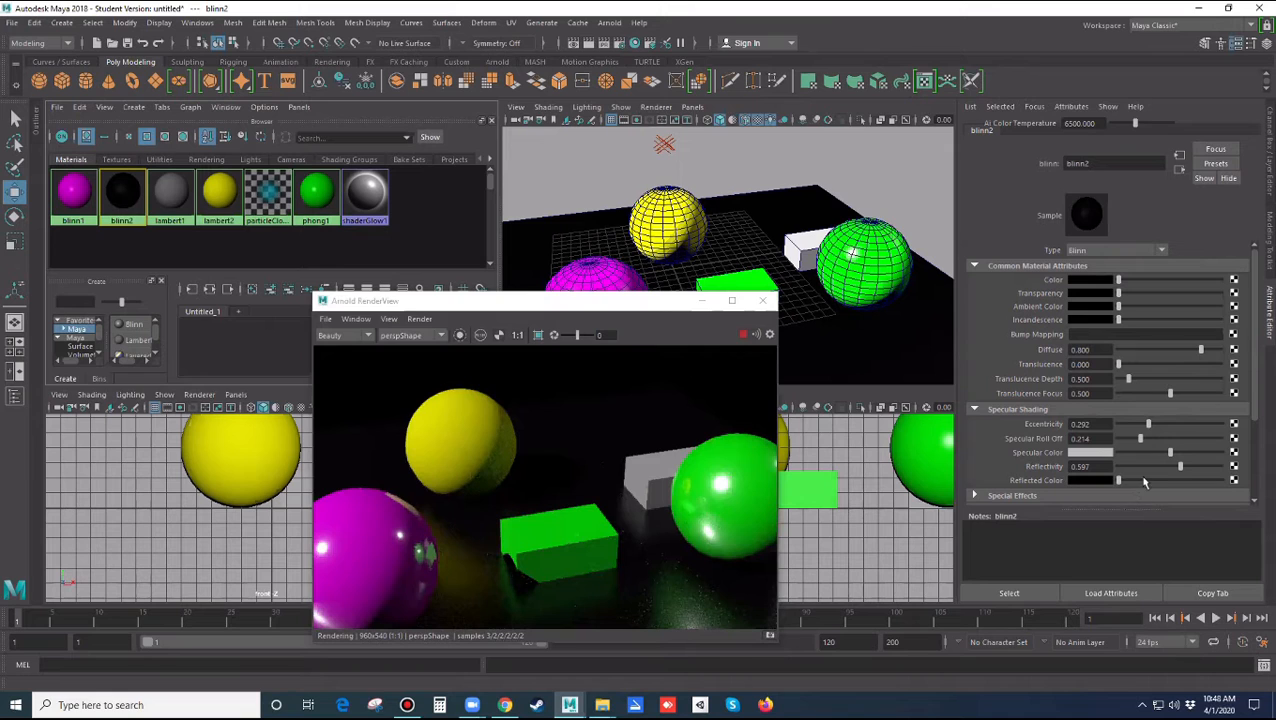
left_click_drag(1147, 441, 1205, 439)
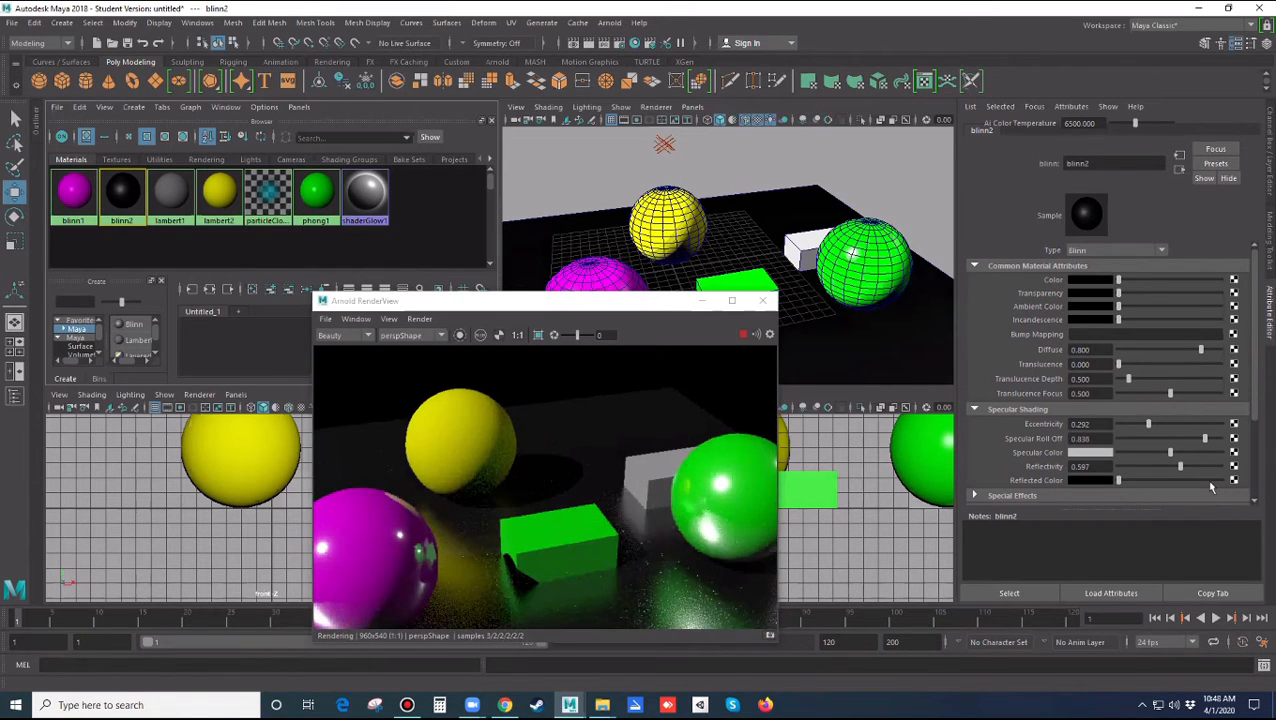
left_click_drag(1205, 440, 1173, 439)
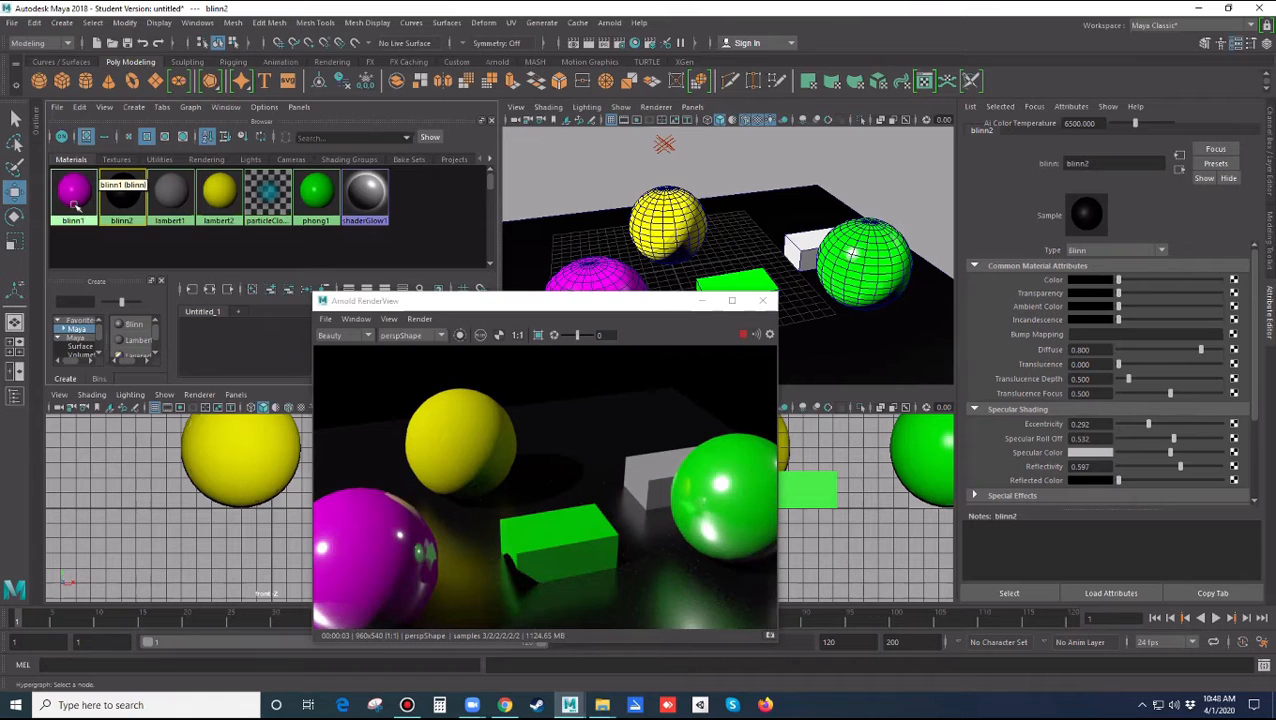
Test the green phong1 material's cosine power at its minimum of 2, and settle on about 79.6
left_click(316, 200)
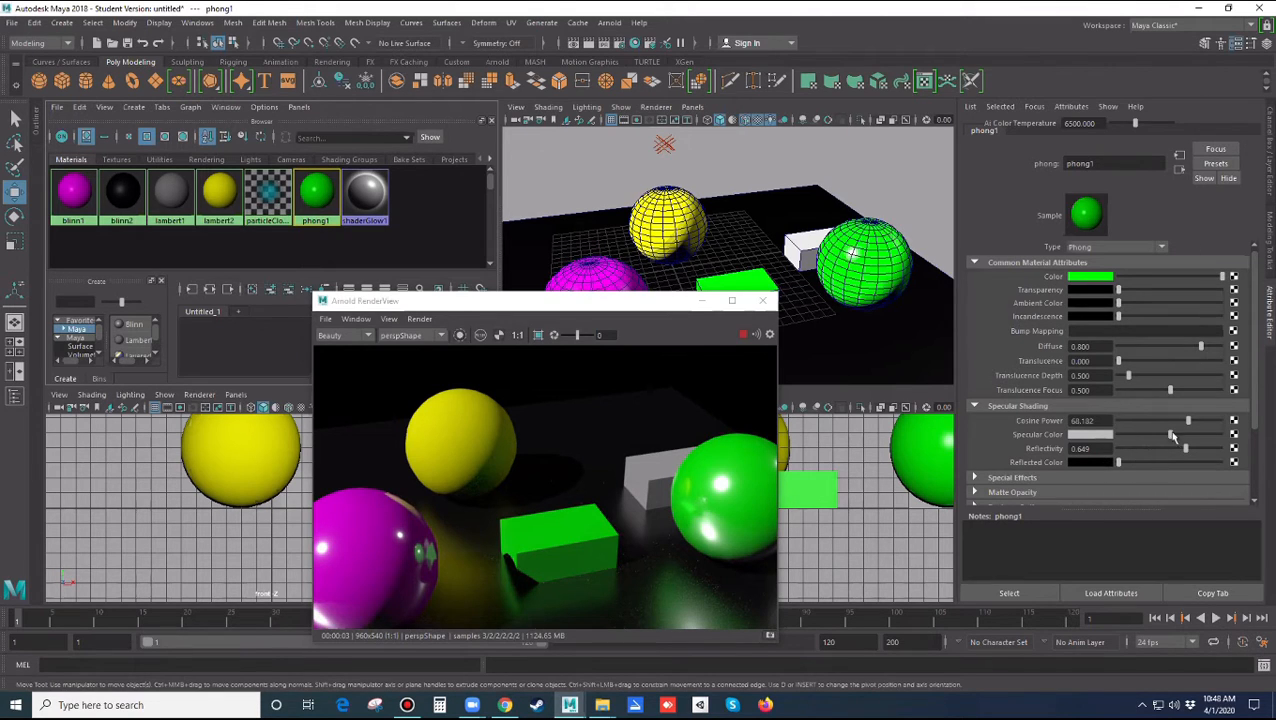
left_click_drag(1188, 422, 1118, 440)
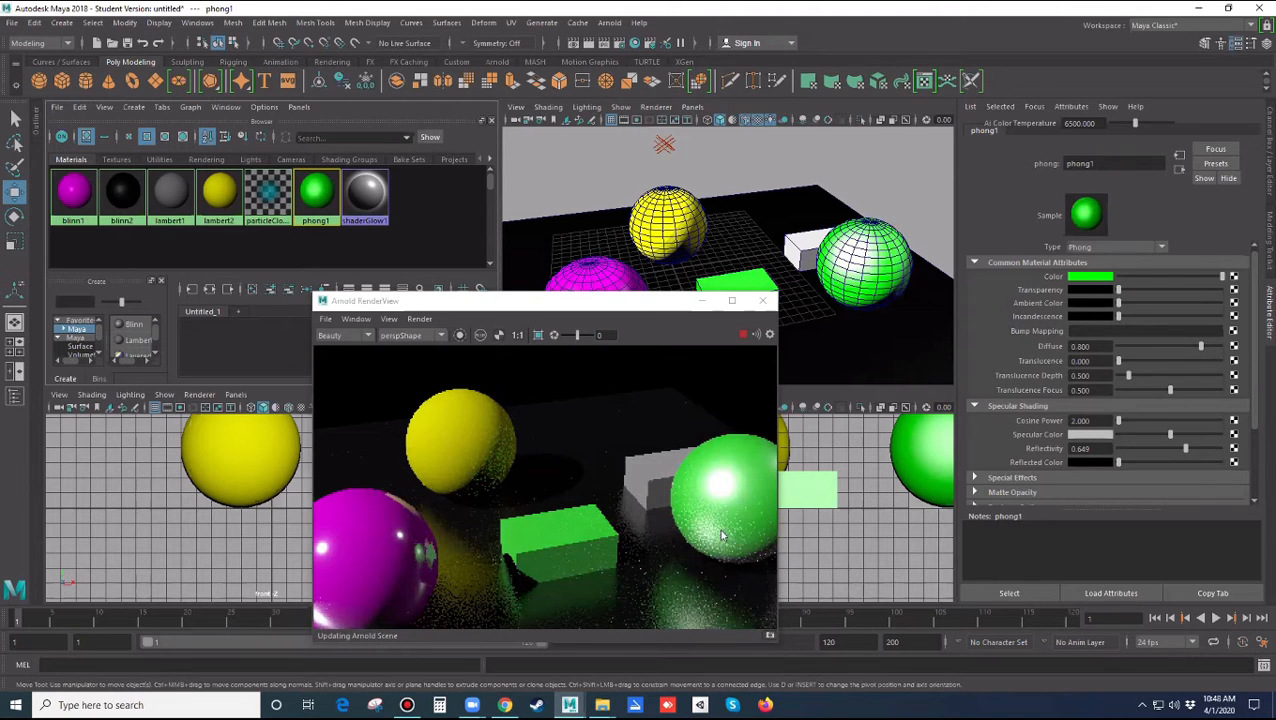
left_click_drag(1146, 427, 1189, 431)
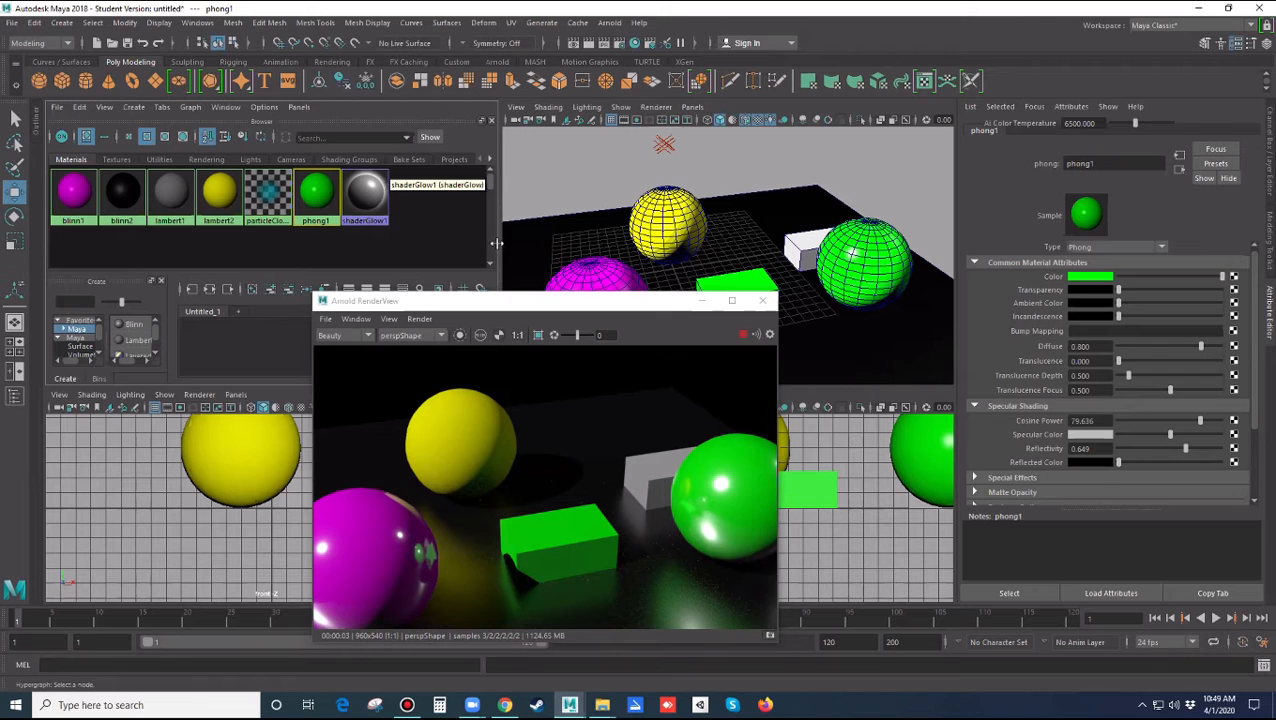
Enlarge the Hypershade's lower area, widen its node creation list, and move the render view clear of the spheres
left_click_drag(503, 243, 430, 243)
left_click_drag(463, 303, 682, 283)
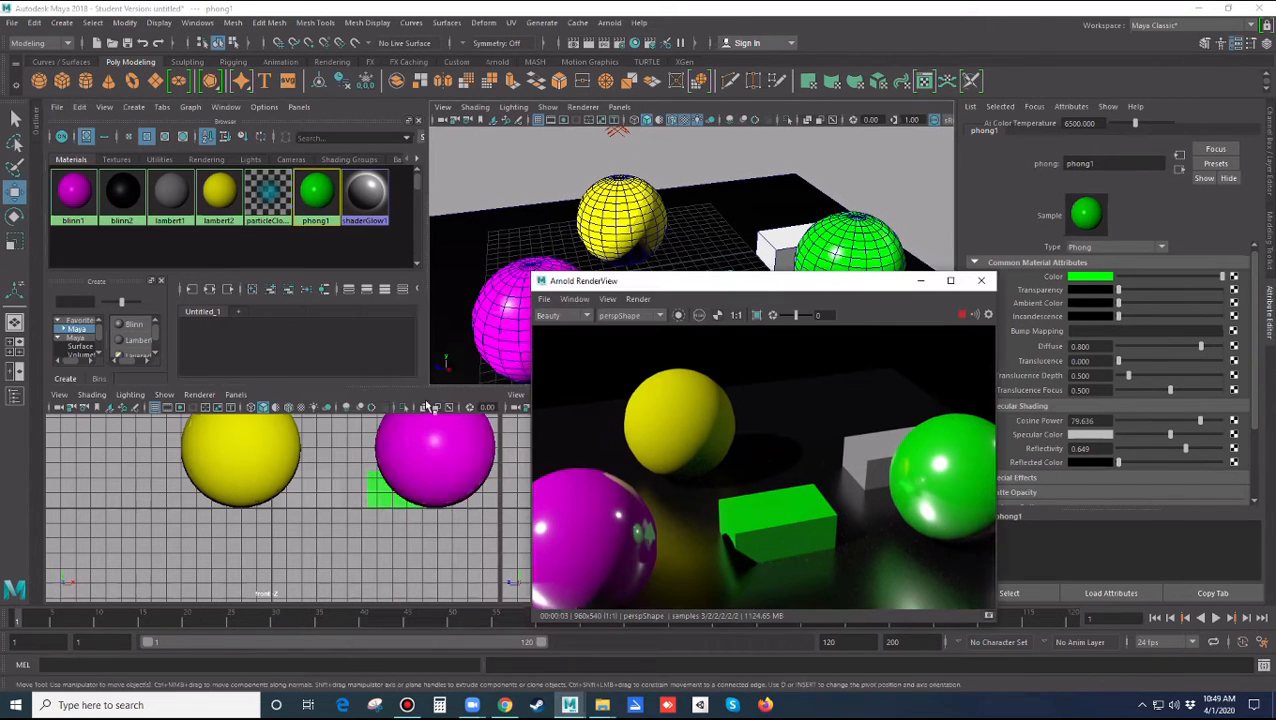
left_click_drag(430, 400, 397, 597)
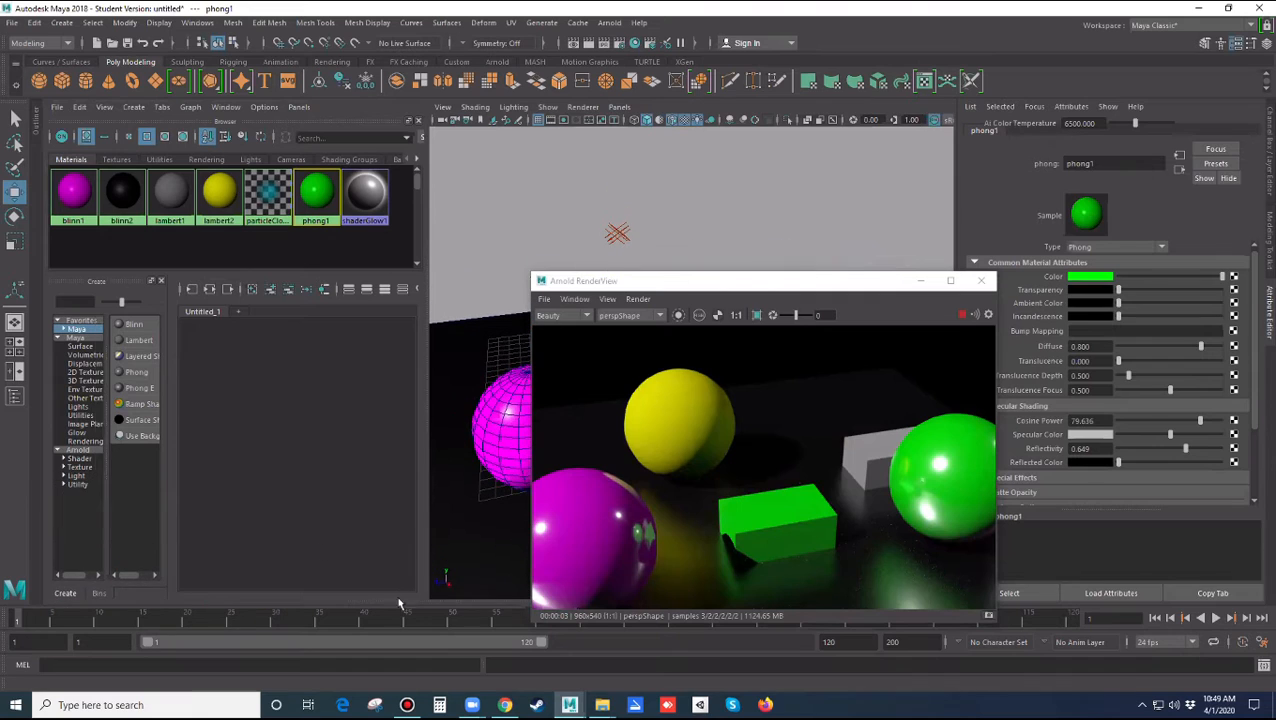
left_click_drag(168, 394, 312, 395)
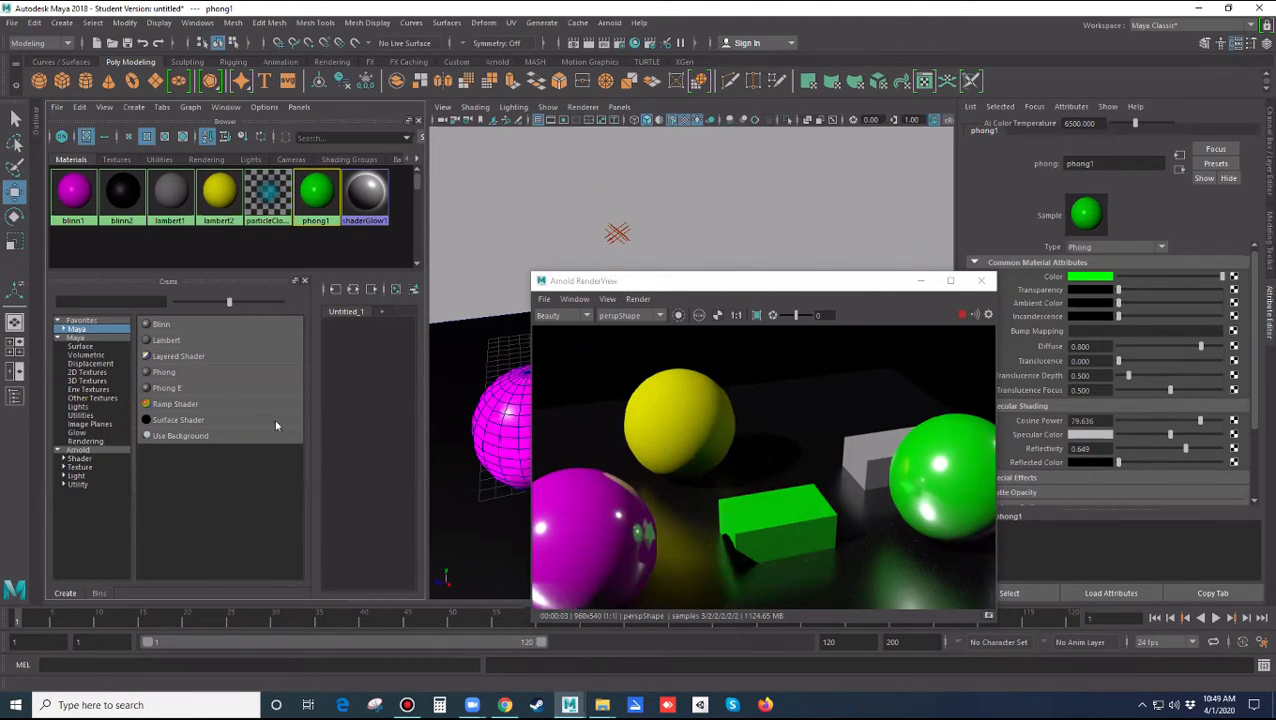
left_click_drag(662, 288, 874, 368)
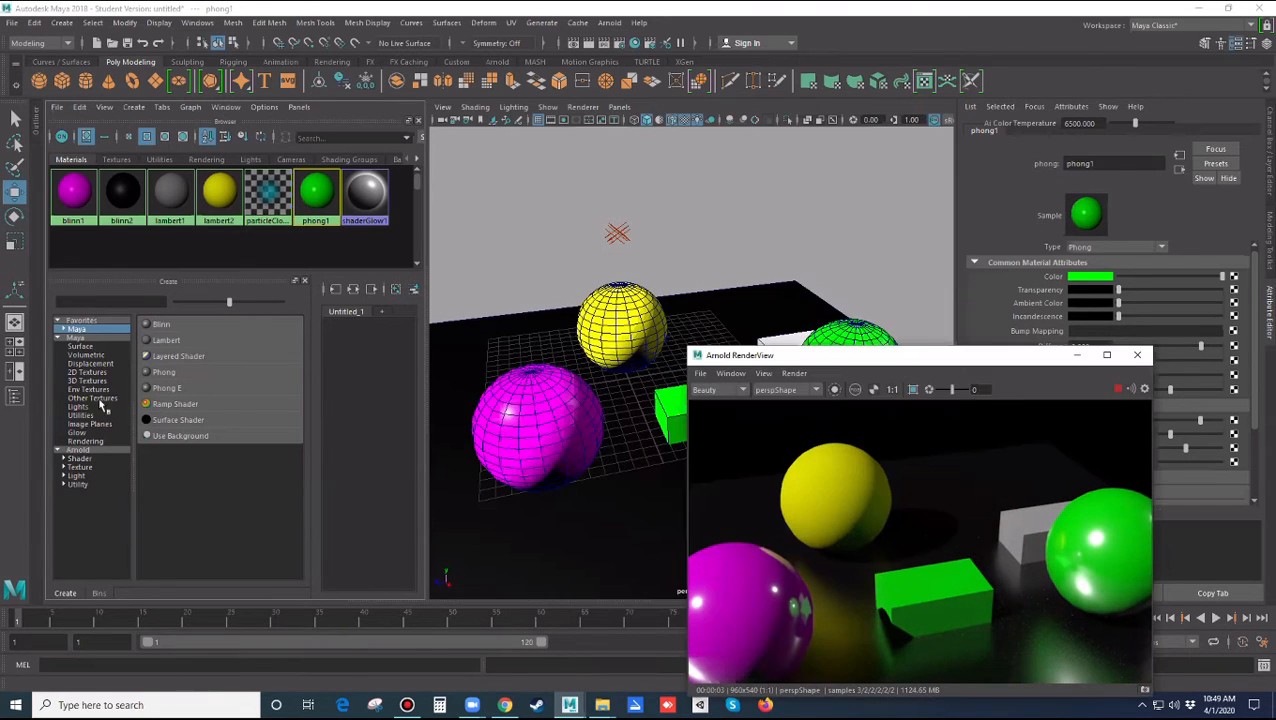
Browse the Arnold nodes in the Hypershade's creation list and create an aiStandardSurface material
left_click(75, 451)
mouse_move(299, 340)
left_mouse_down()
mouse_move(300, 546)
mouse_move(300, 338)
left_mouse_up()
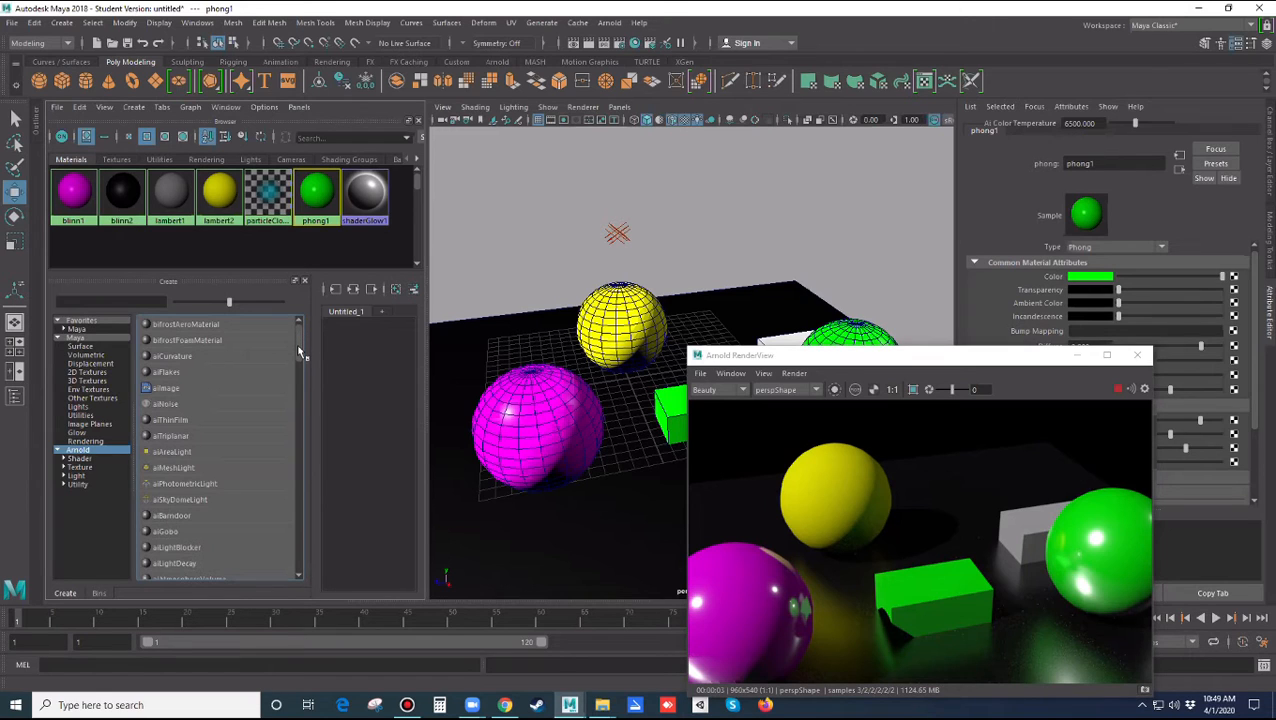
left_click_drag(299, 352, 285, 399)
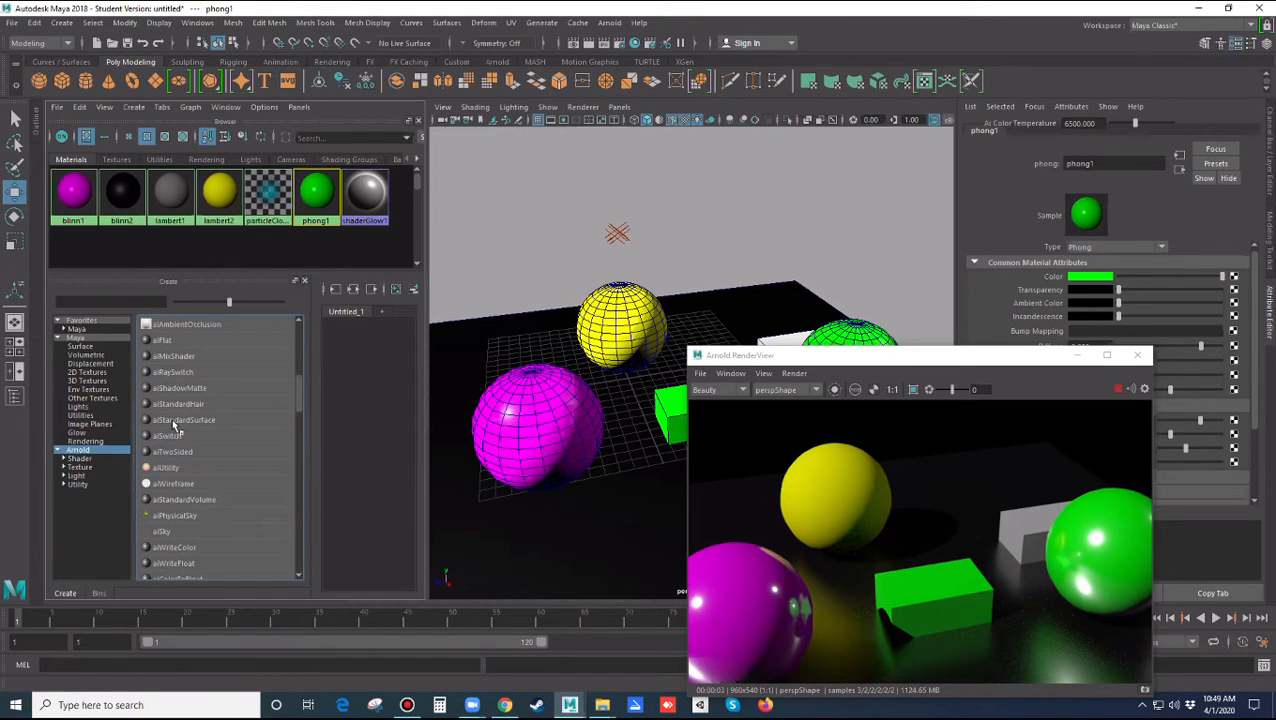
scroll(301, 342, "up", 4)
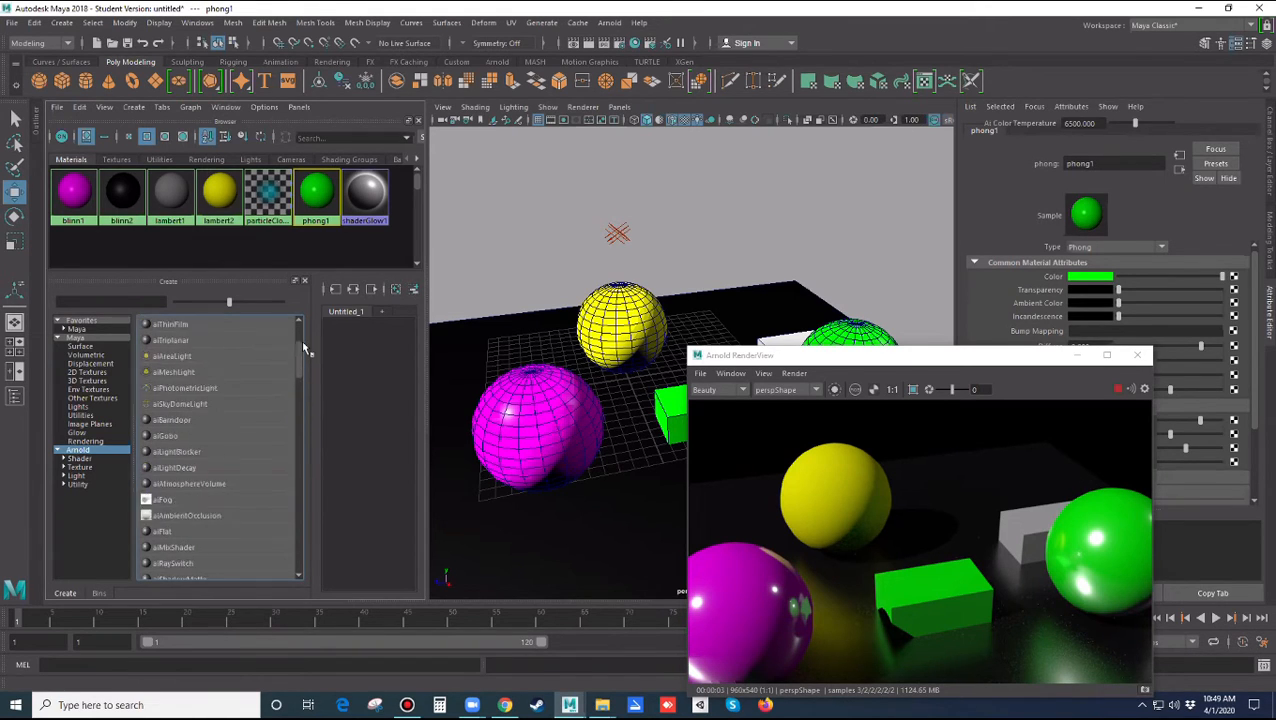
scroll(304, 386, "down", 5)
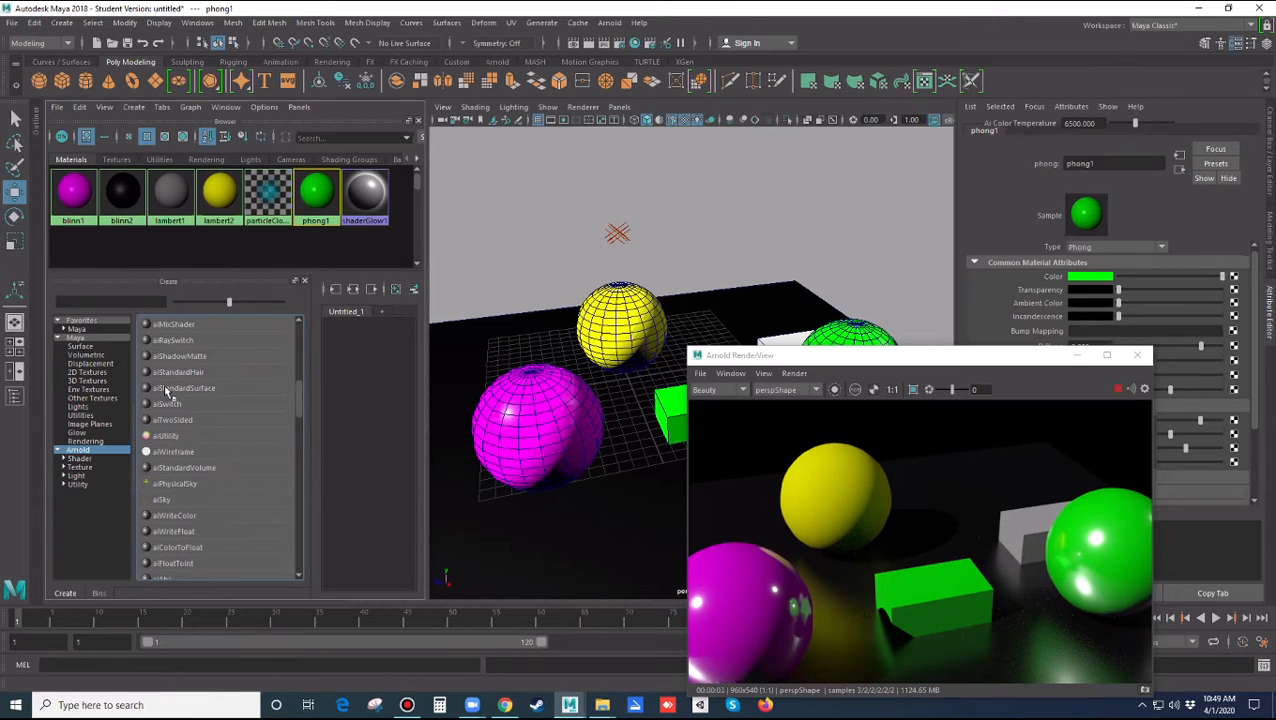
left_click(167, 390)
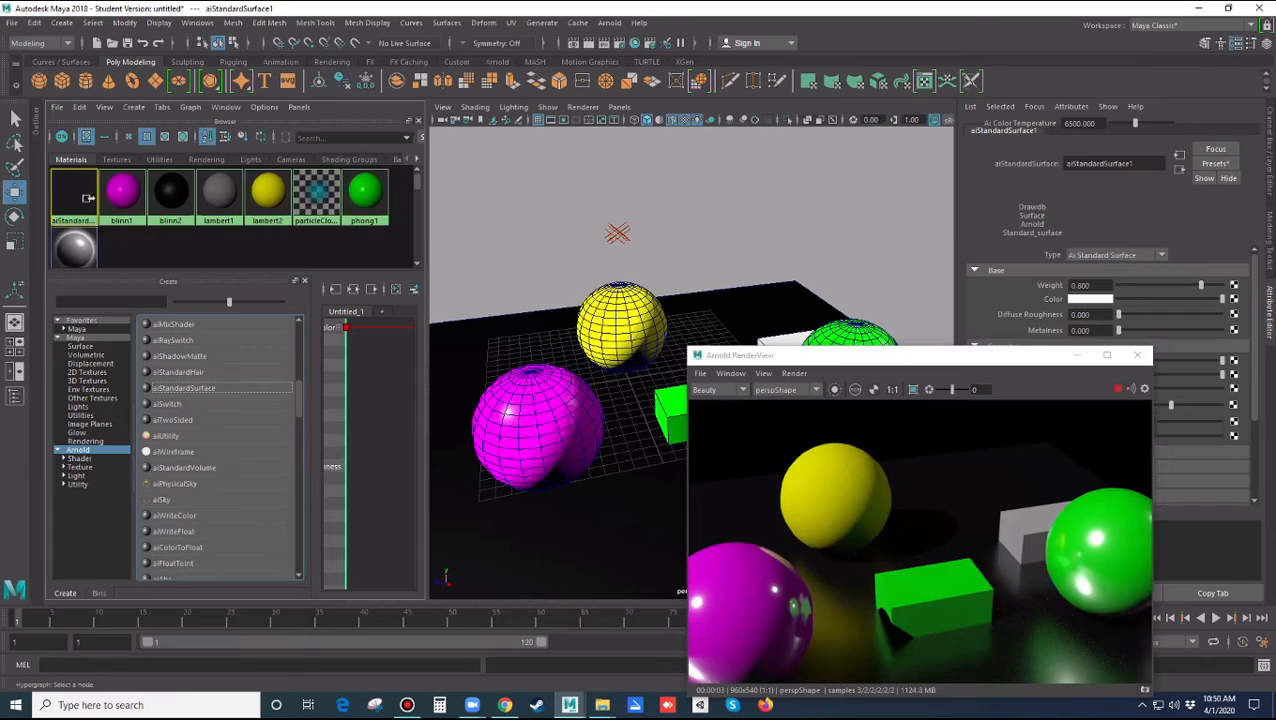
Move the render view off the spheres and scale the yellow sphere up uniformly by about 1.39
left_click_drag(800, 355, 637, 470)
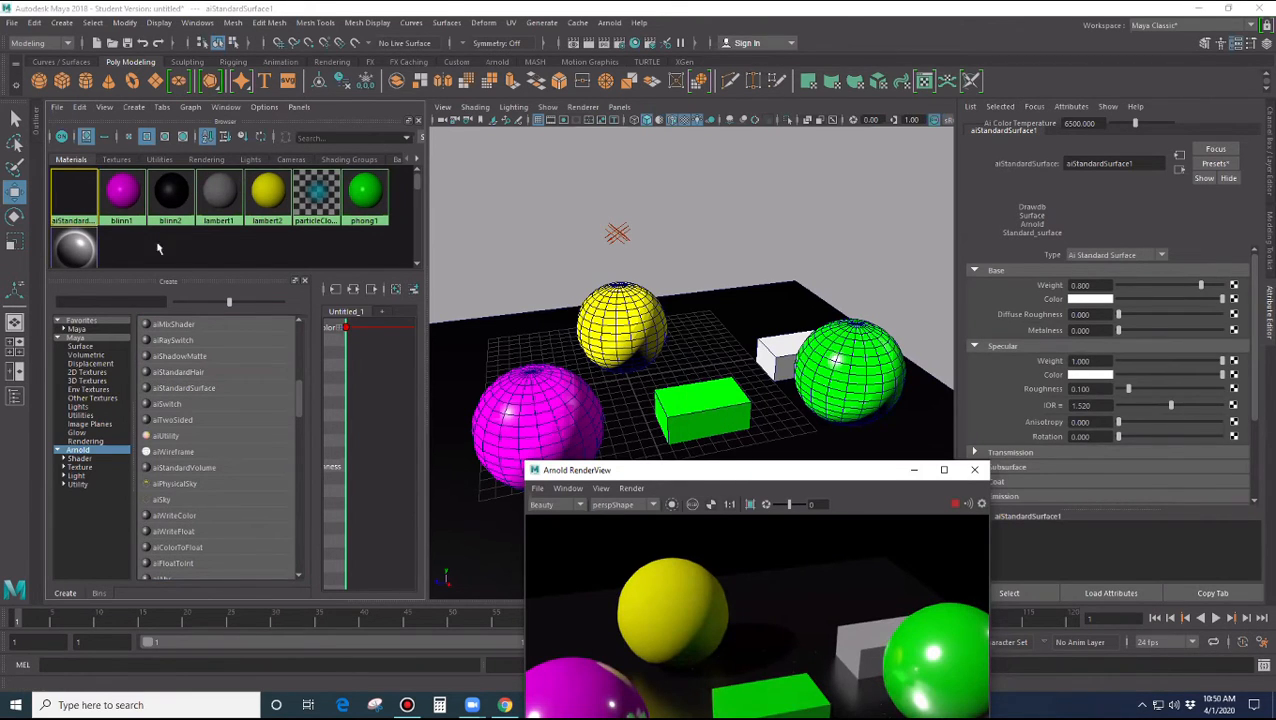
middle_click_drag(86, 196, 628, 316)
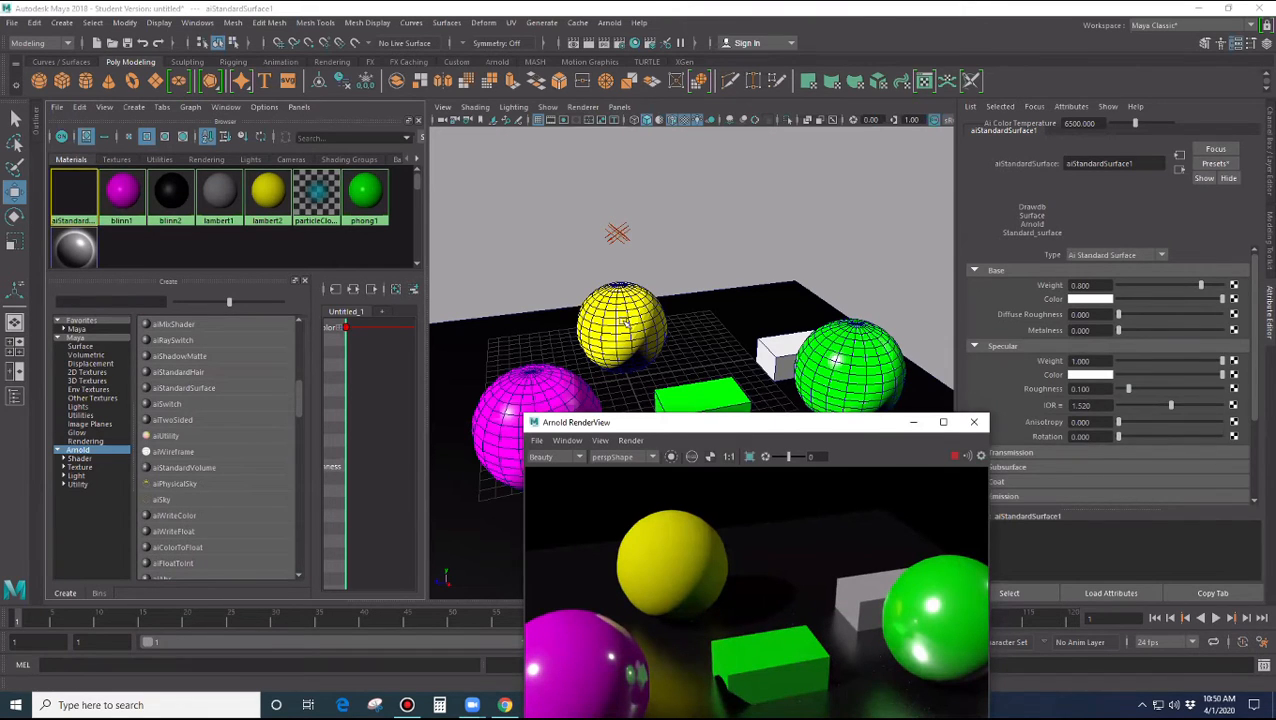
left_click(624, 320)
key("r")
left_click_drag(620, 324, 656, 347)
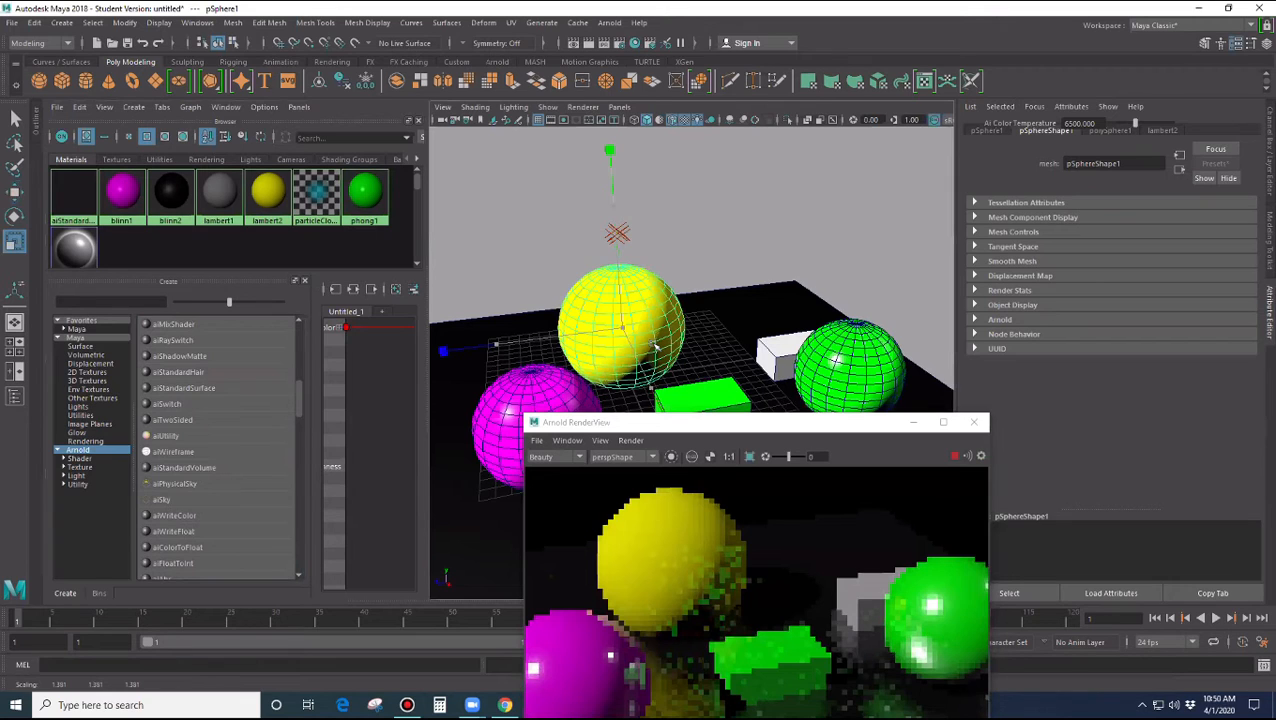
left_click_drag(655, 346, 655, 345)
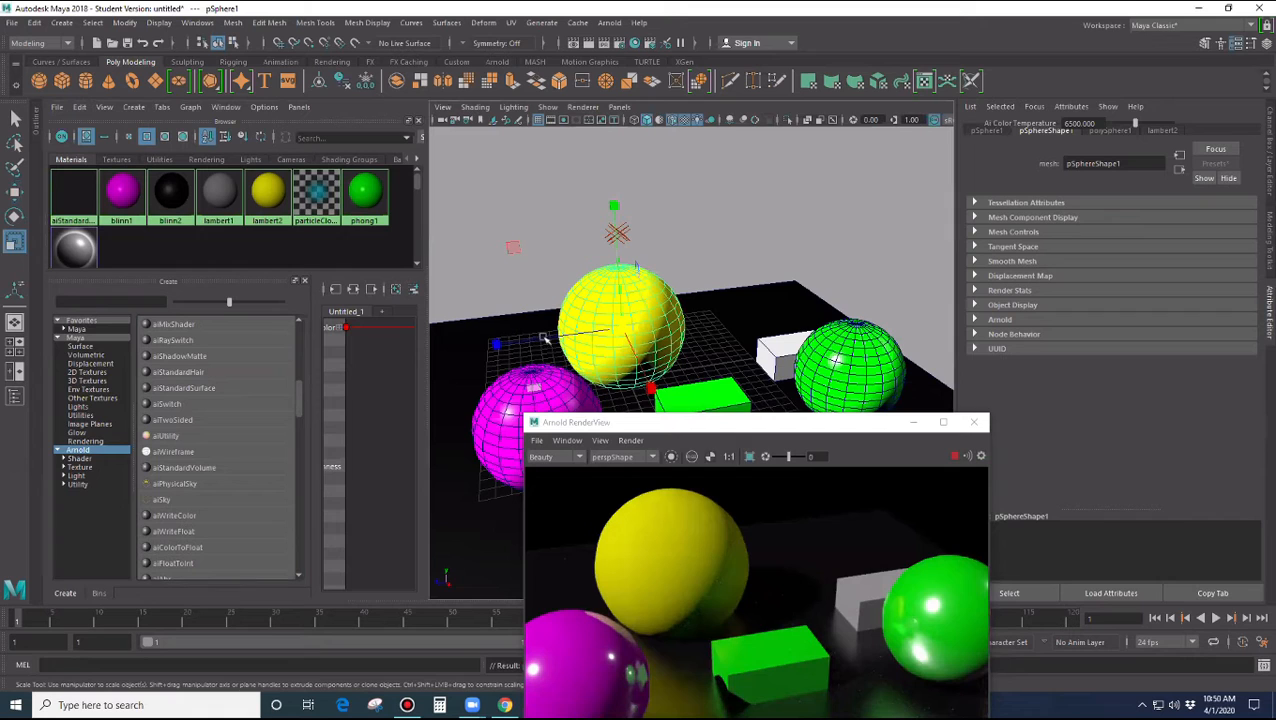
Duplicate the yellow sphere, move the copy along Z to behind the green sphere, and scale it up uniformly
key("ctrl+d")
key("w")
left_click_drag(492, 345, 703, 311)
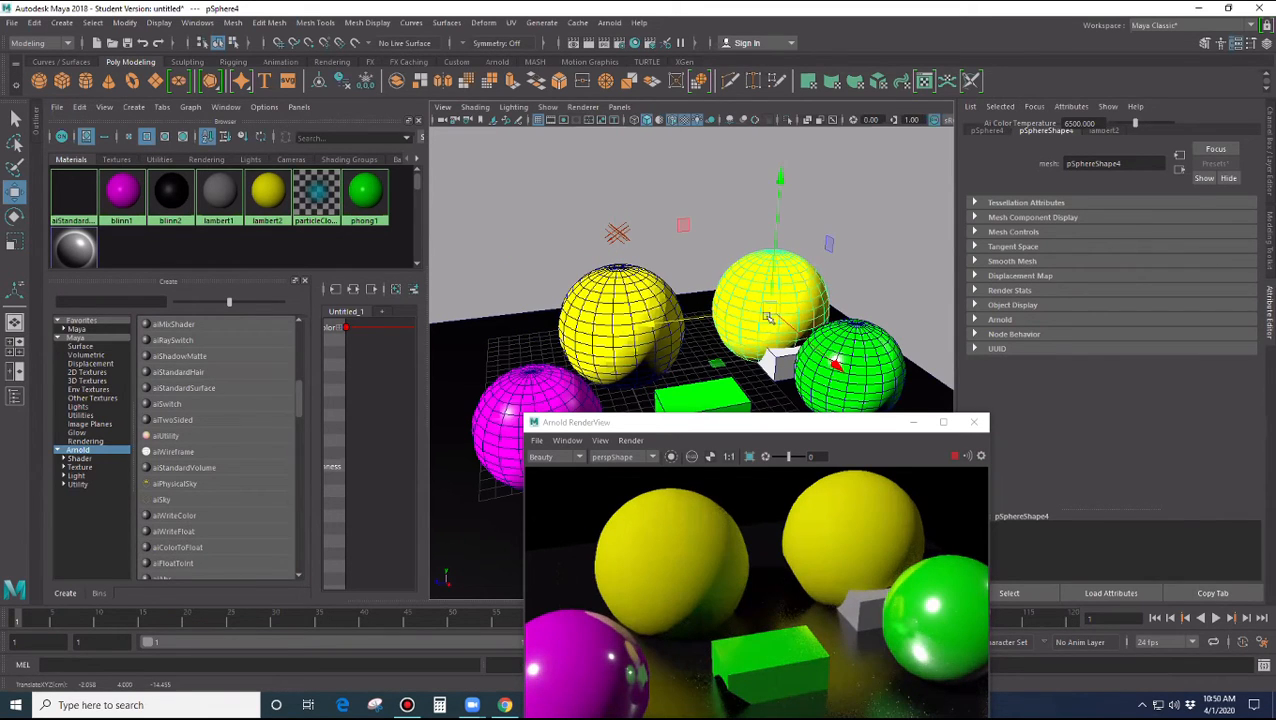
key("r")
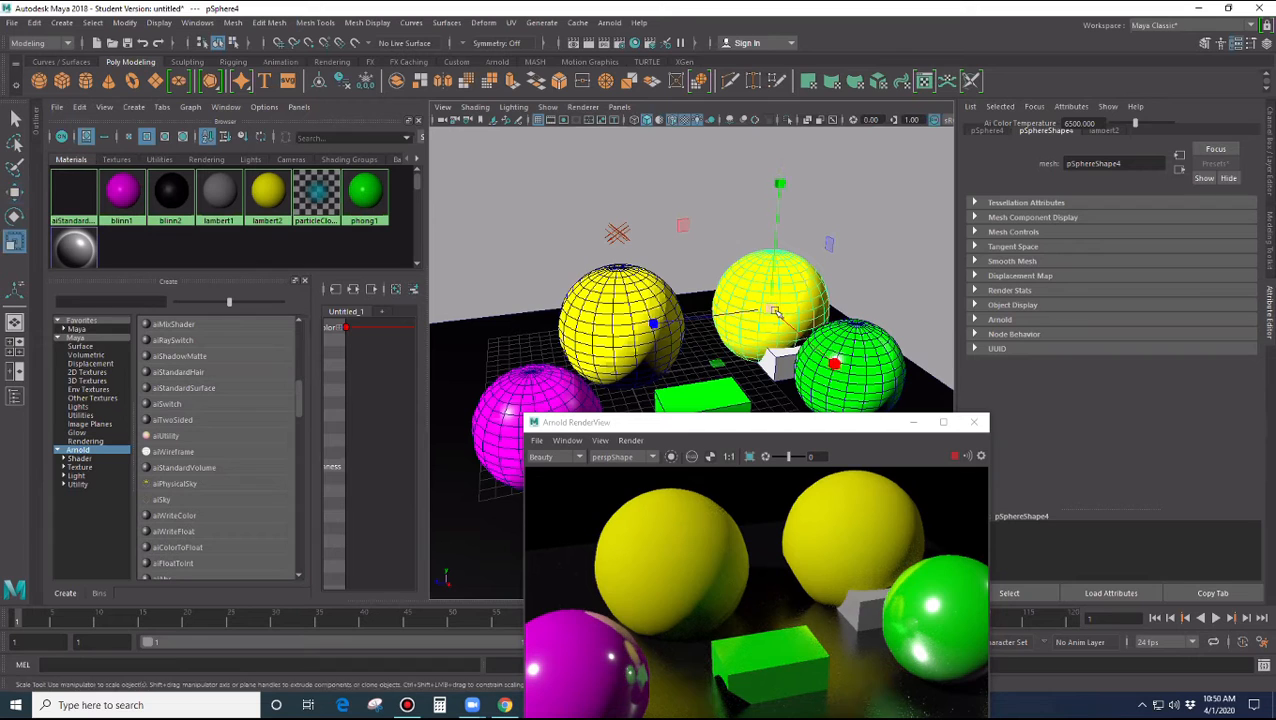
left_click_drag(784, 322, 791, 342)
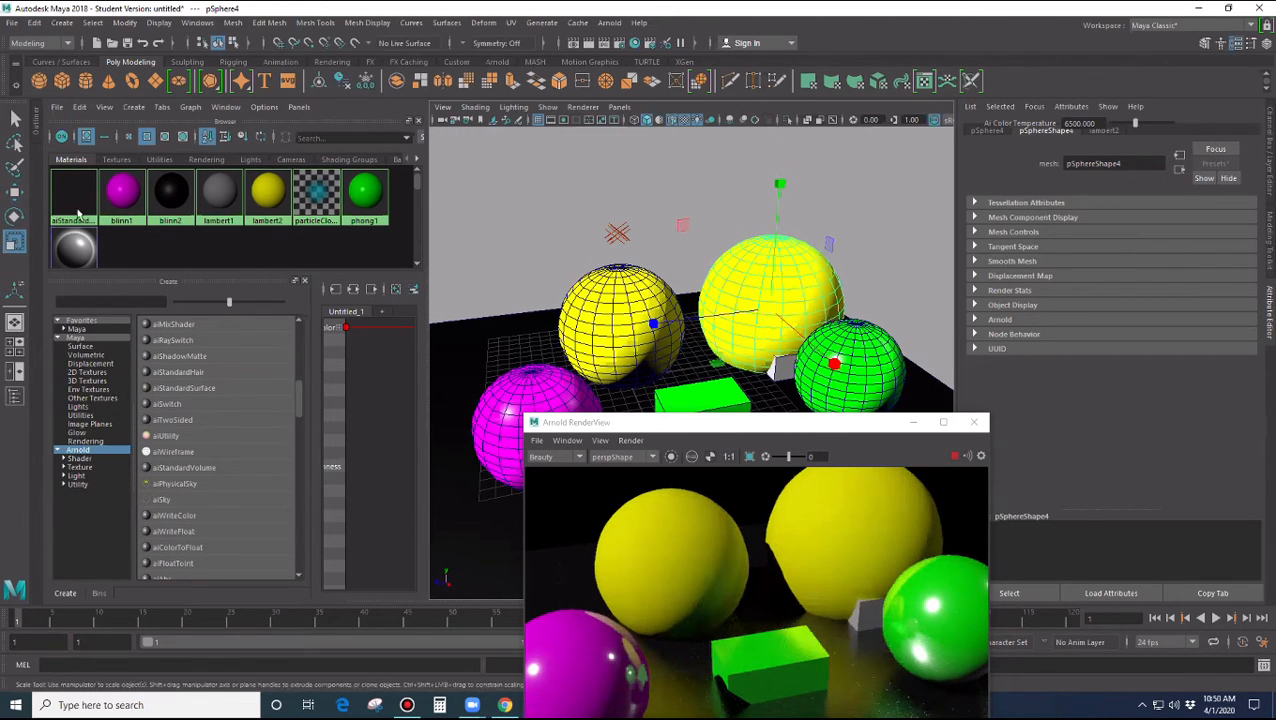
Create a second aiStandardSurface material and assign aiStandardSurface1 to the original yellow sphere
left_click(73, 199)
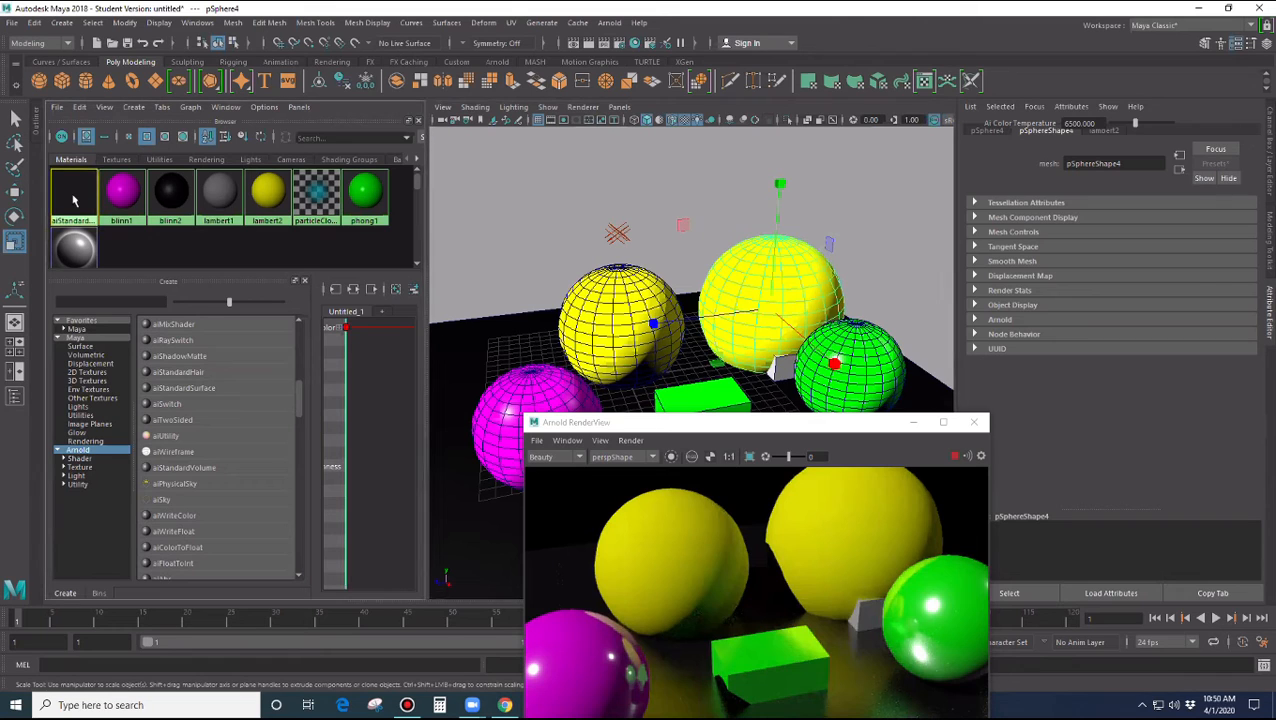
left_click(164, 389)
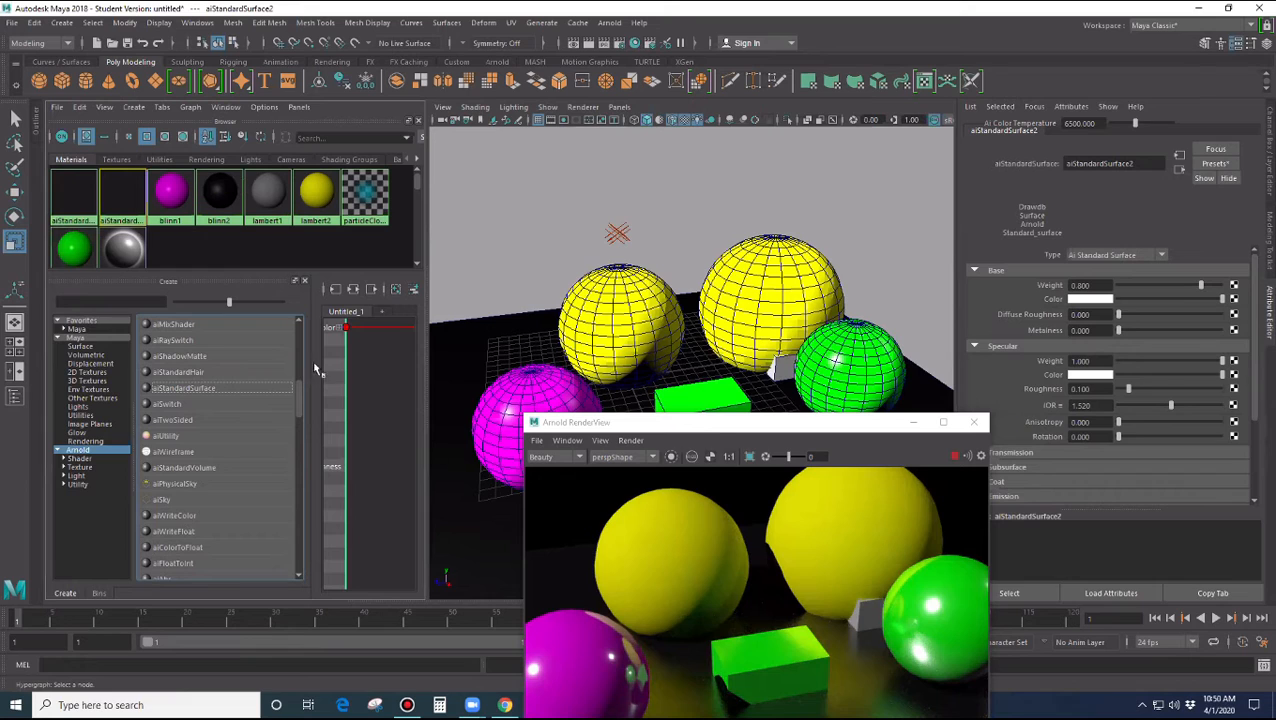
left_click(78, 201)
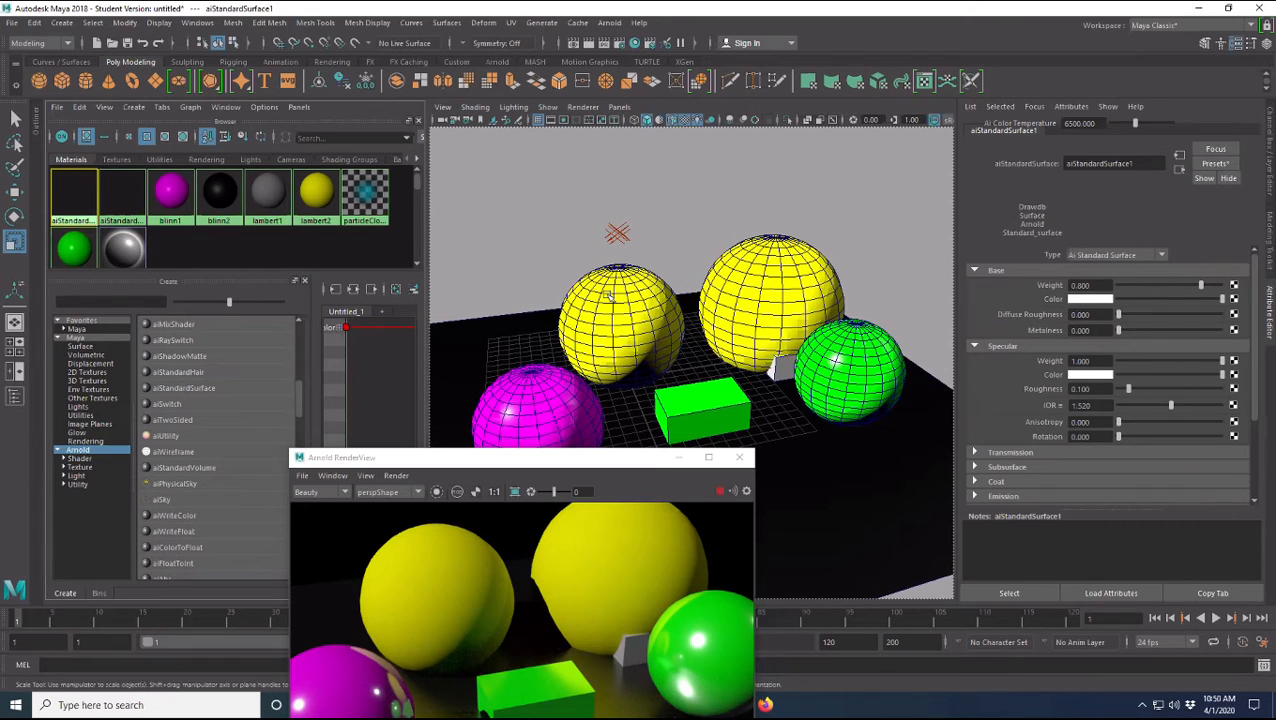
middle_click_drag(610, 296, 610, 297)
Assign aiStandardSurface2 to the enlarged duplicate yellow sphere
left_click(740, 283)
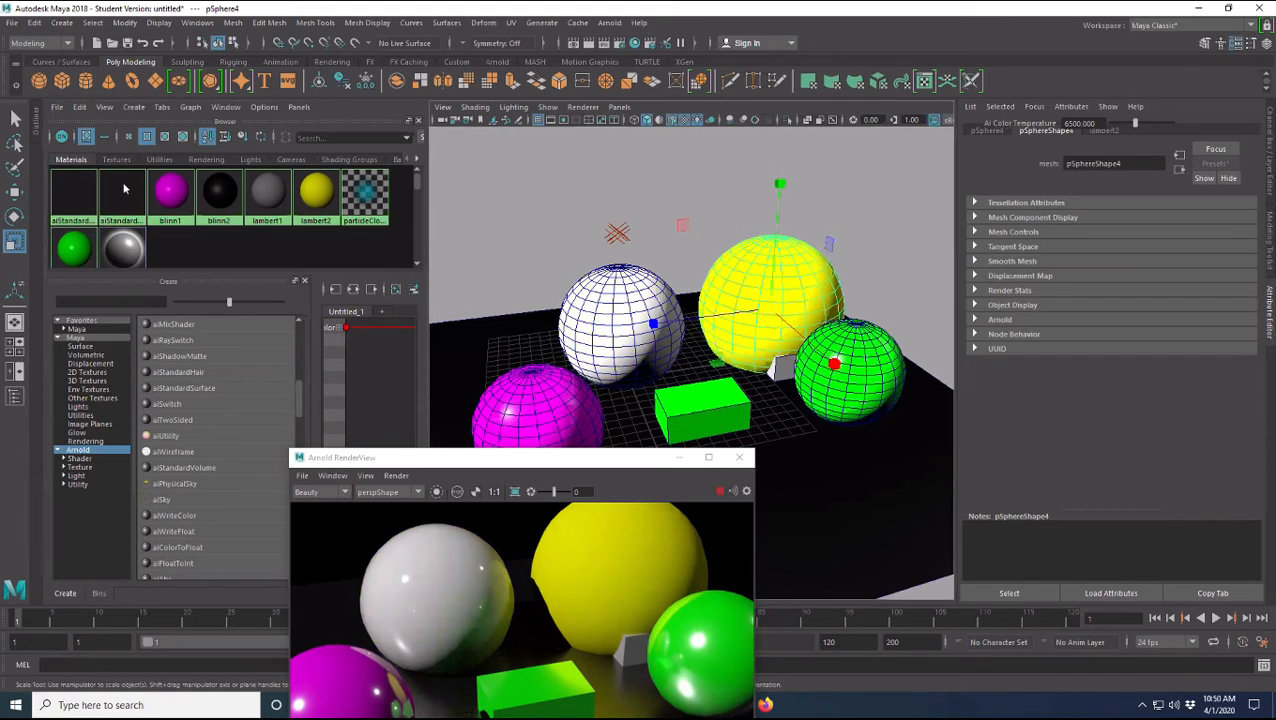
right_click_drag(124, 189, 130, 162)
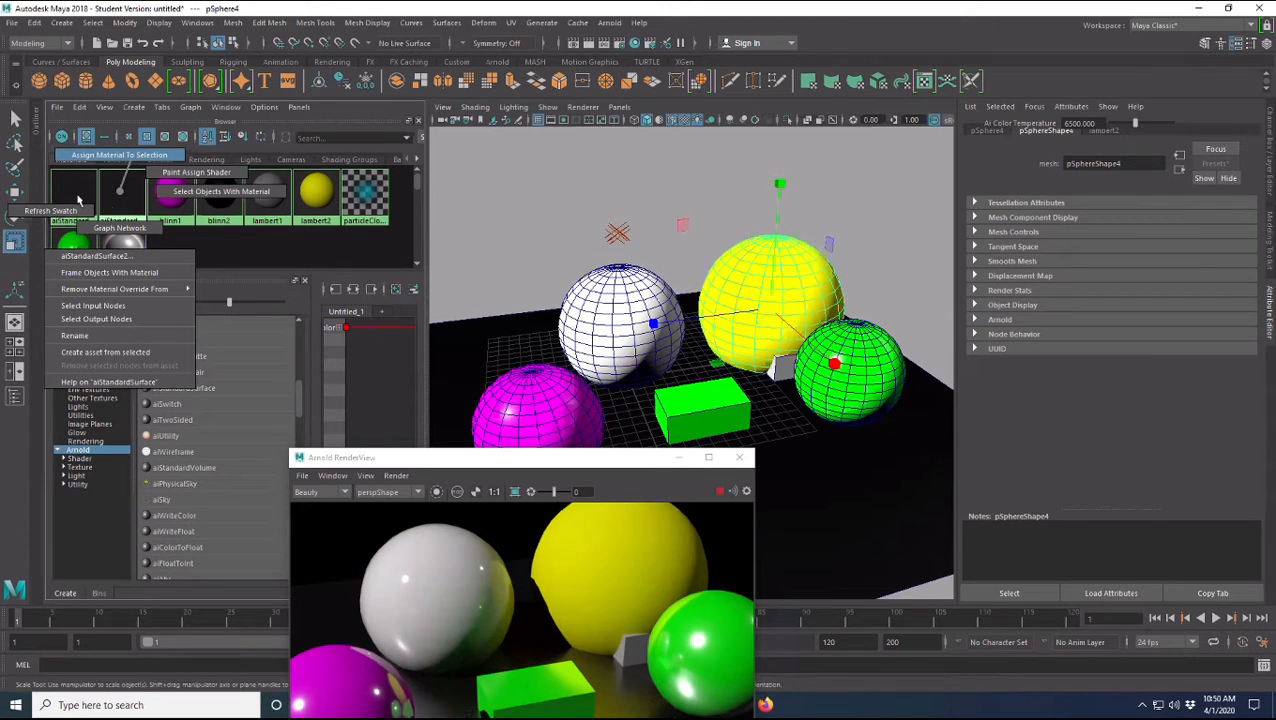
left_click(78, 197)
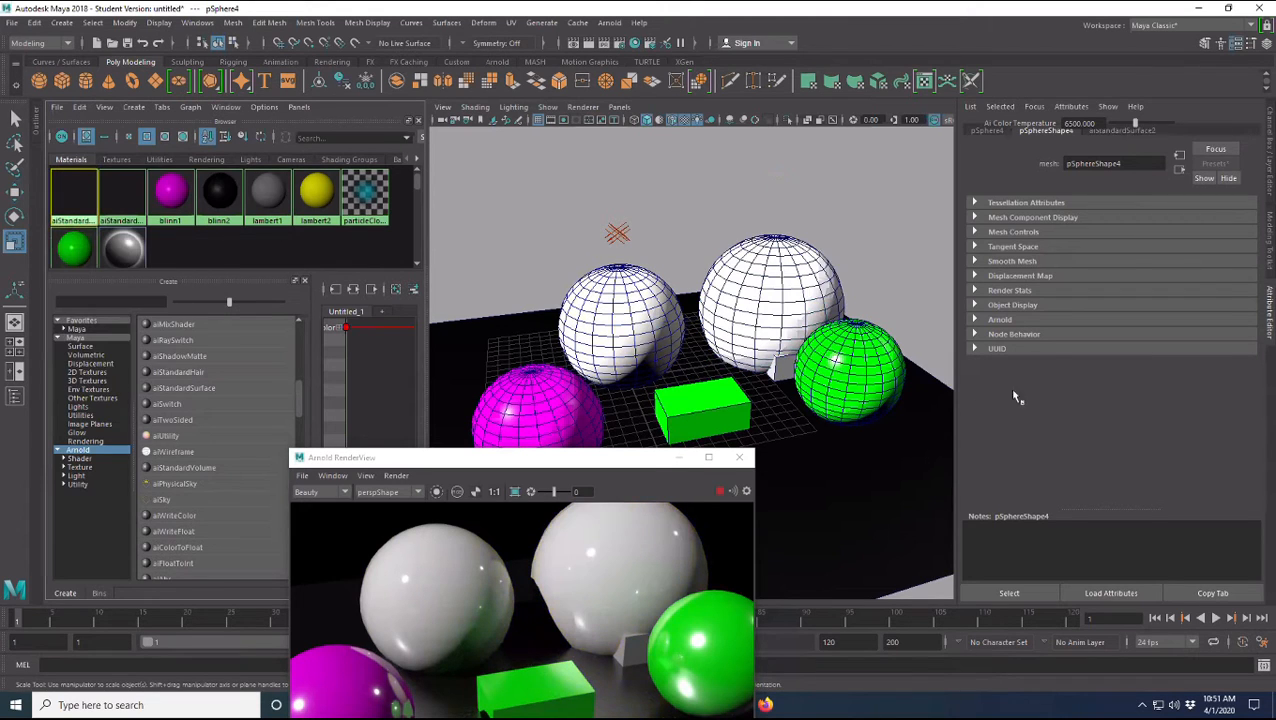
Turn on smooth mesh preview for both white spheres and reposition the render view to inspect them
left_click(608, 462)
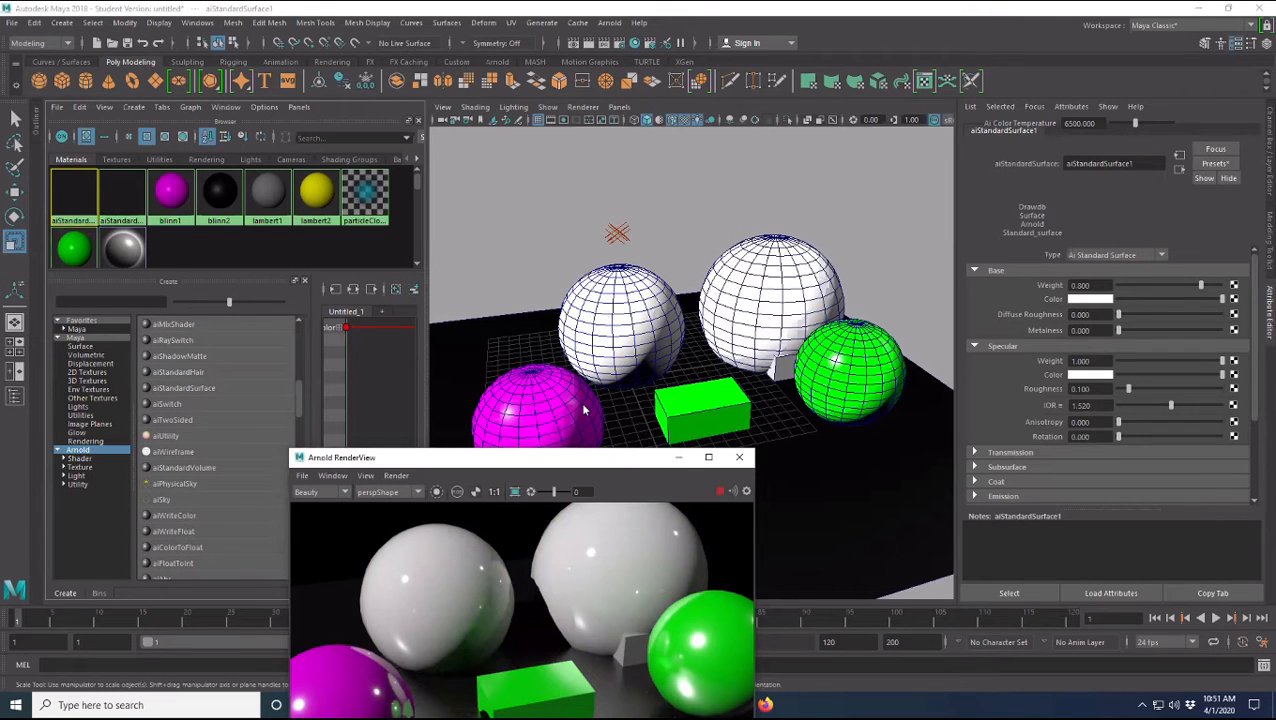
left_click_drag(614, 415, 610, 408)
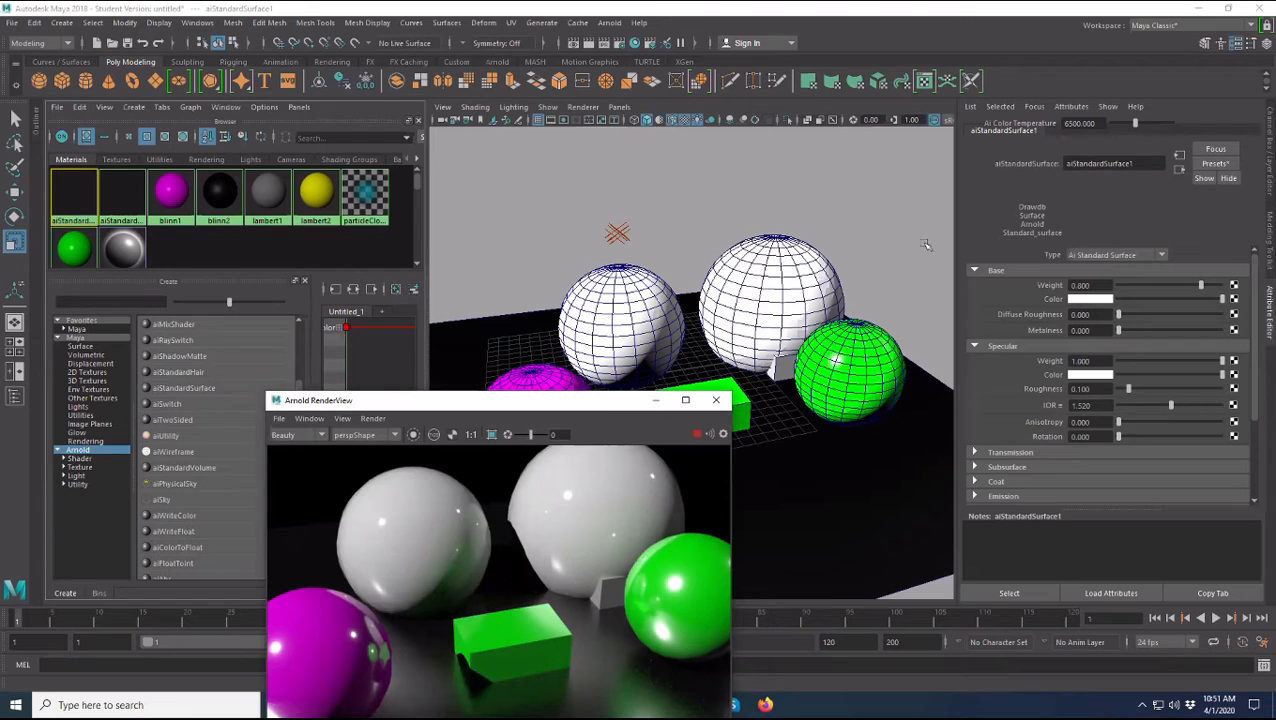
left_click(765, 145)
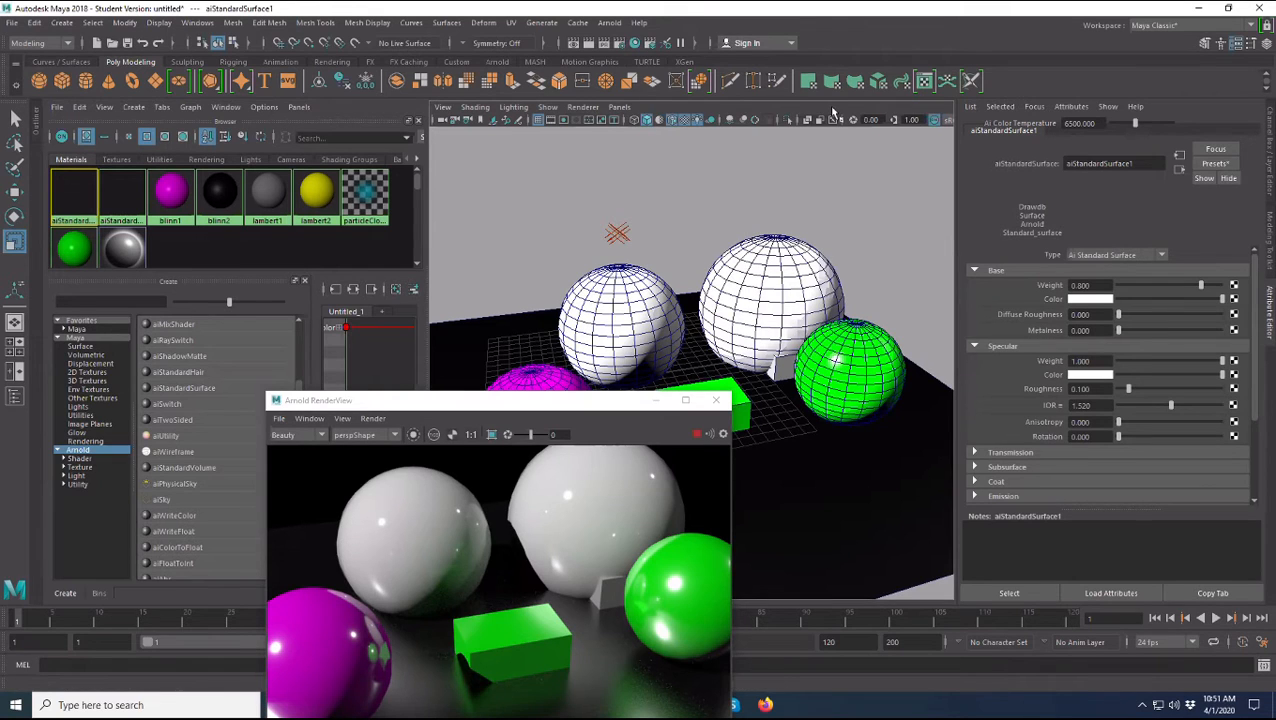
left_click(764, 278)
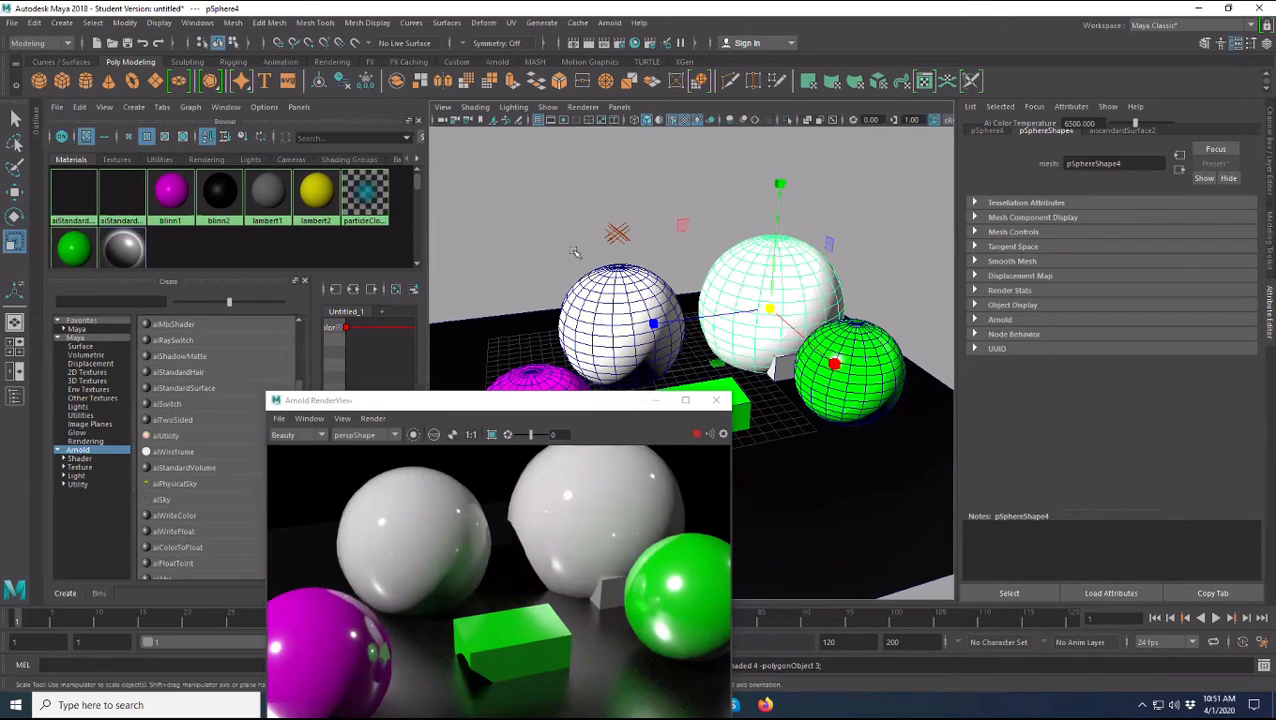
left_click(604, 291)
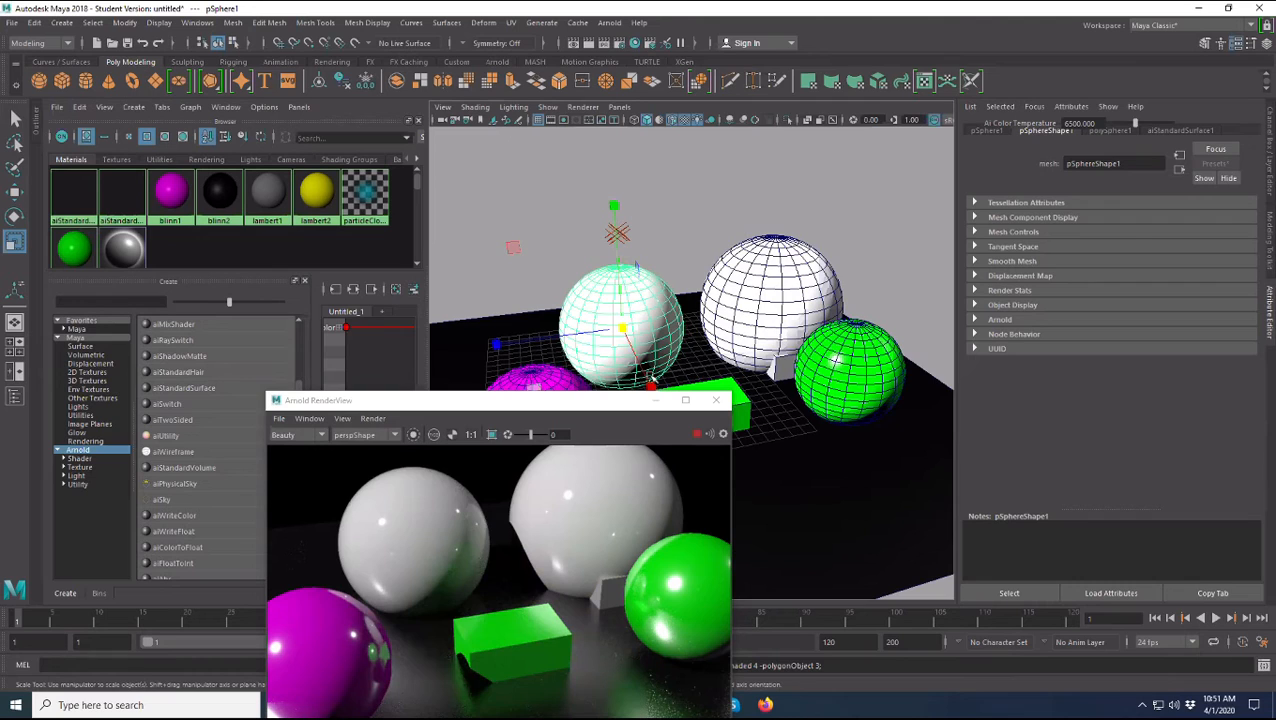
left_click(568, 249)
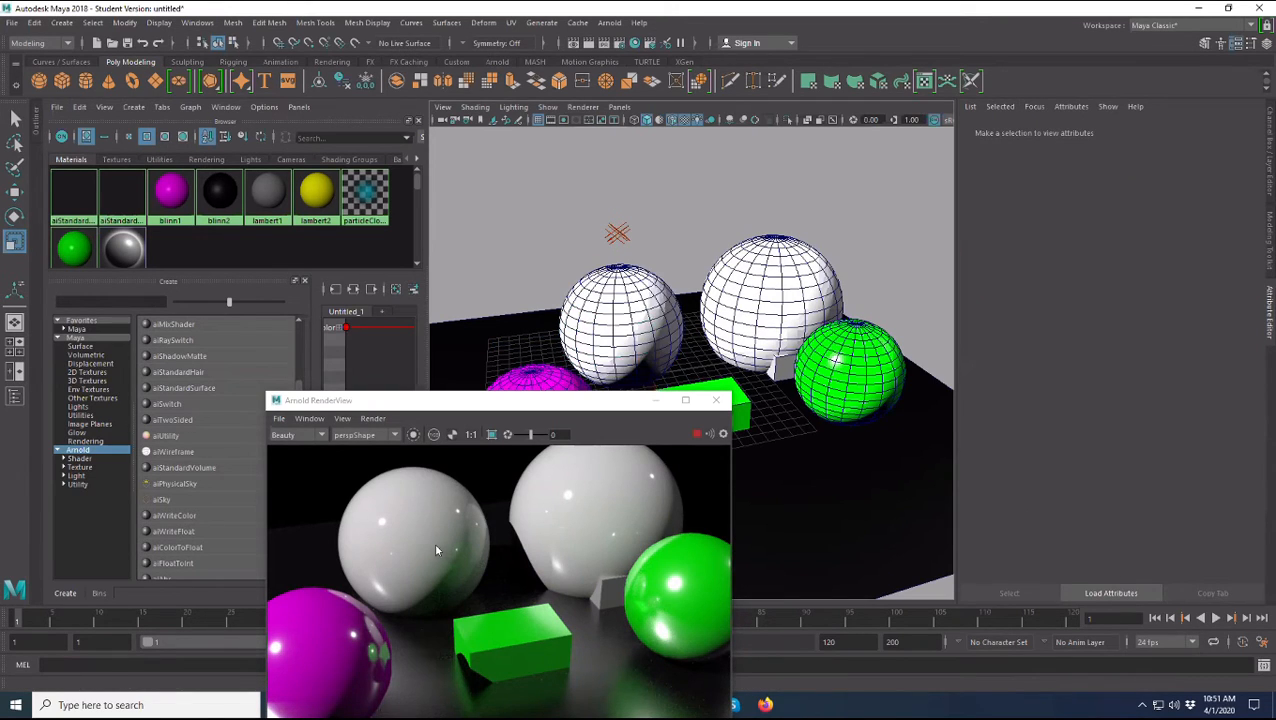
left_click_drag(519, 406, 471, 459)
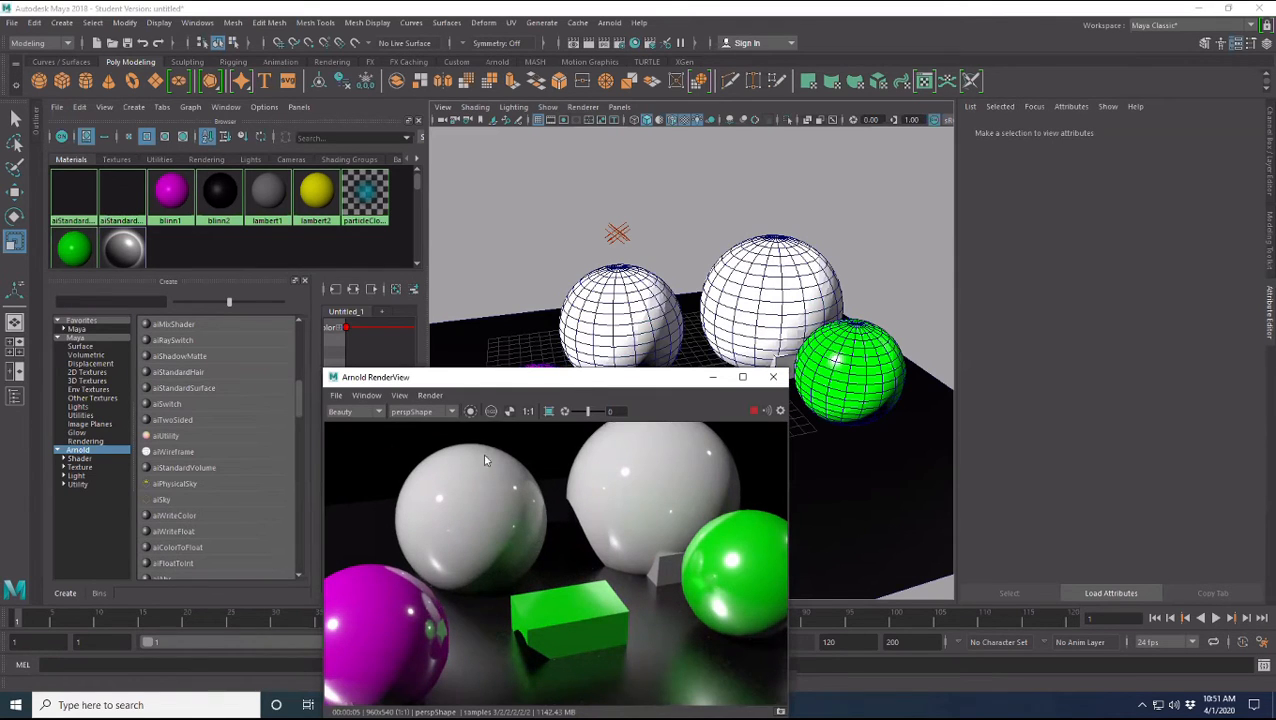
Try smooth mesh preview on the green box, compare it in the render view, and return the box to unsmoothed display
left_click(720, 400)
left_click(723, 404)
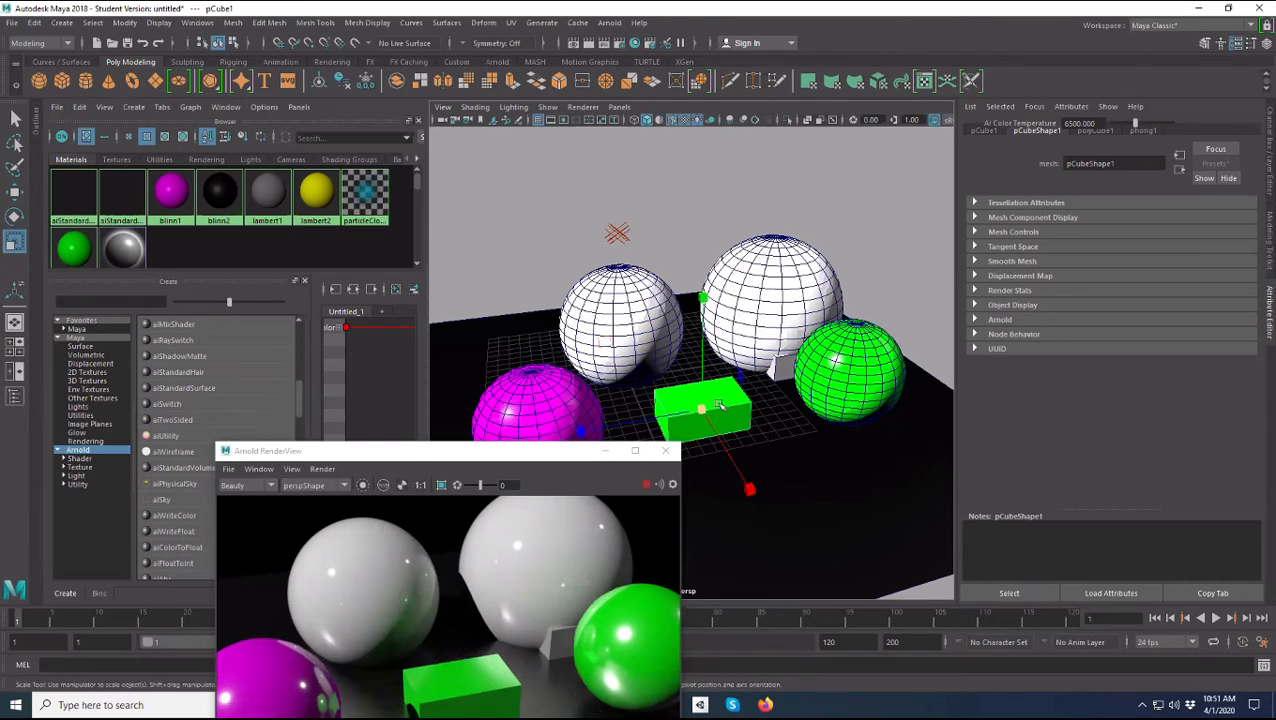
key("3")
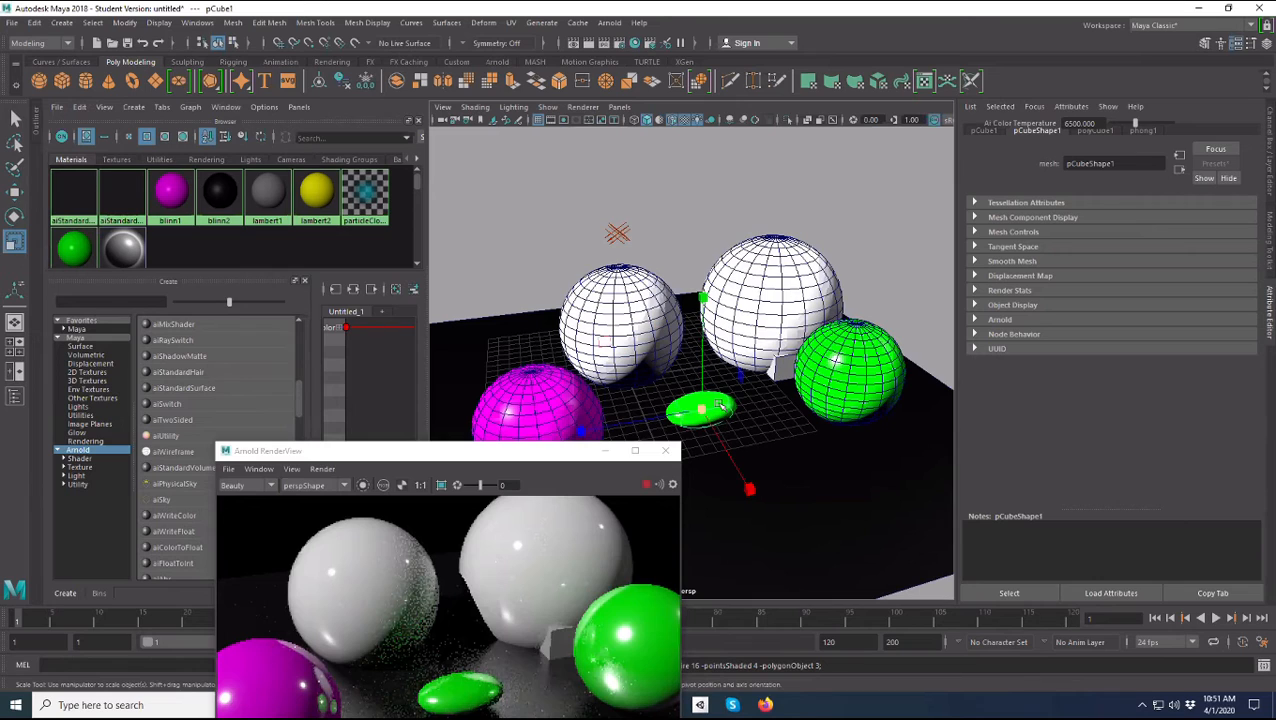
left_click_drag(574, 448, 519, 421)
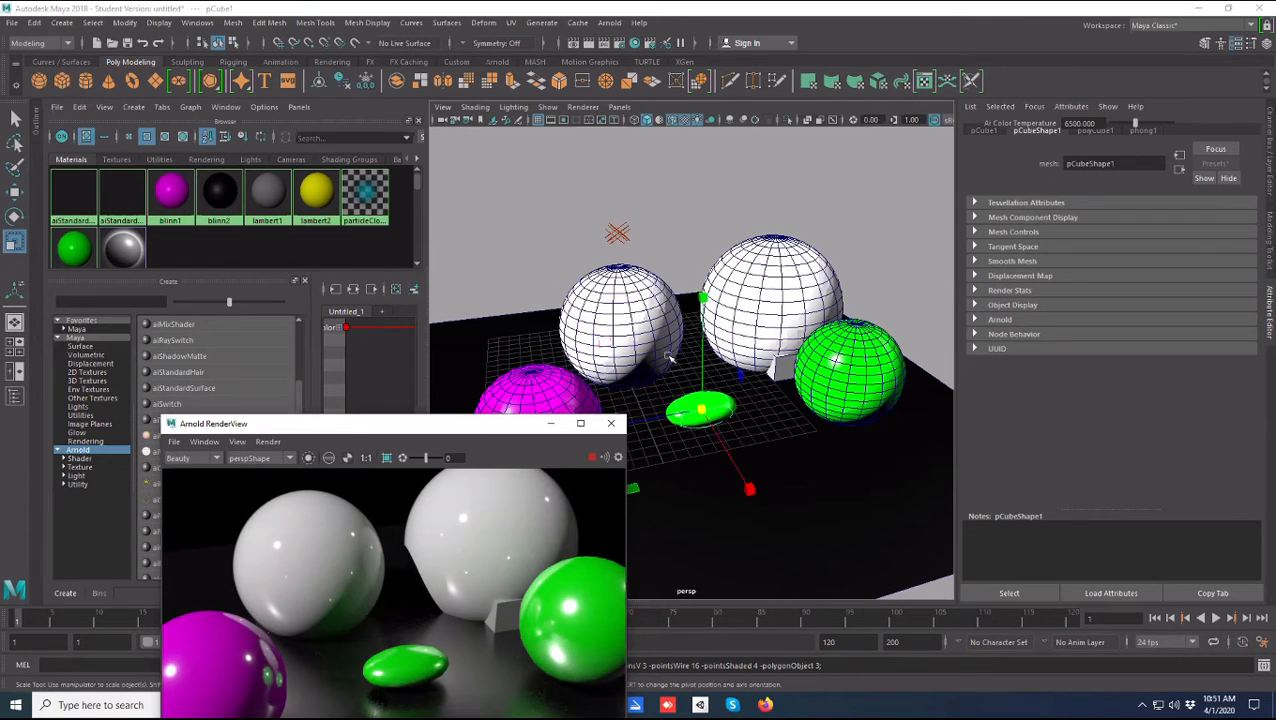
key("1")
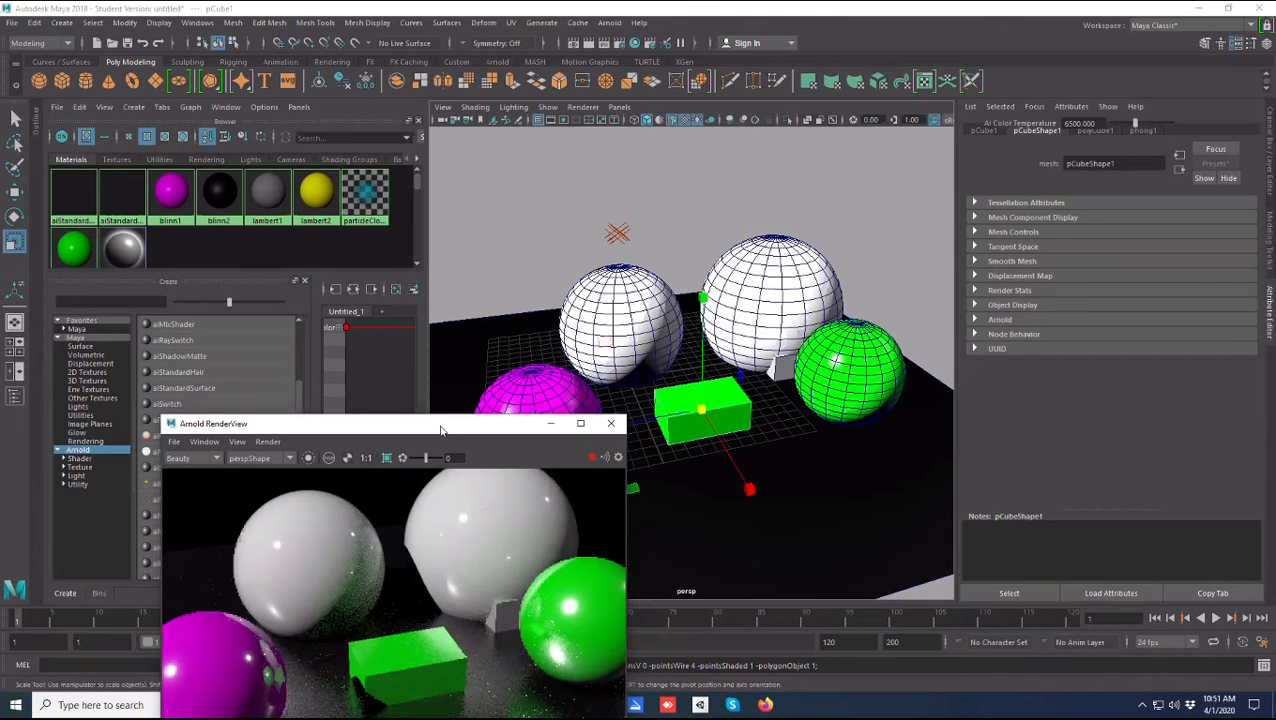
Move the render view beneath the white spheres and replace aiStandardSurface1's settings with the Balloon preset
left_click(628, 356)
left_click_drag(350, 423, 620, 421)
left_click(74, 192)
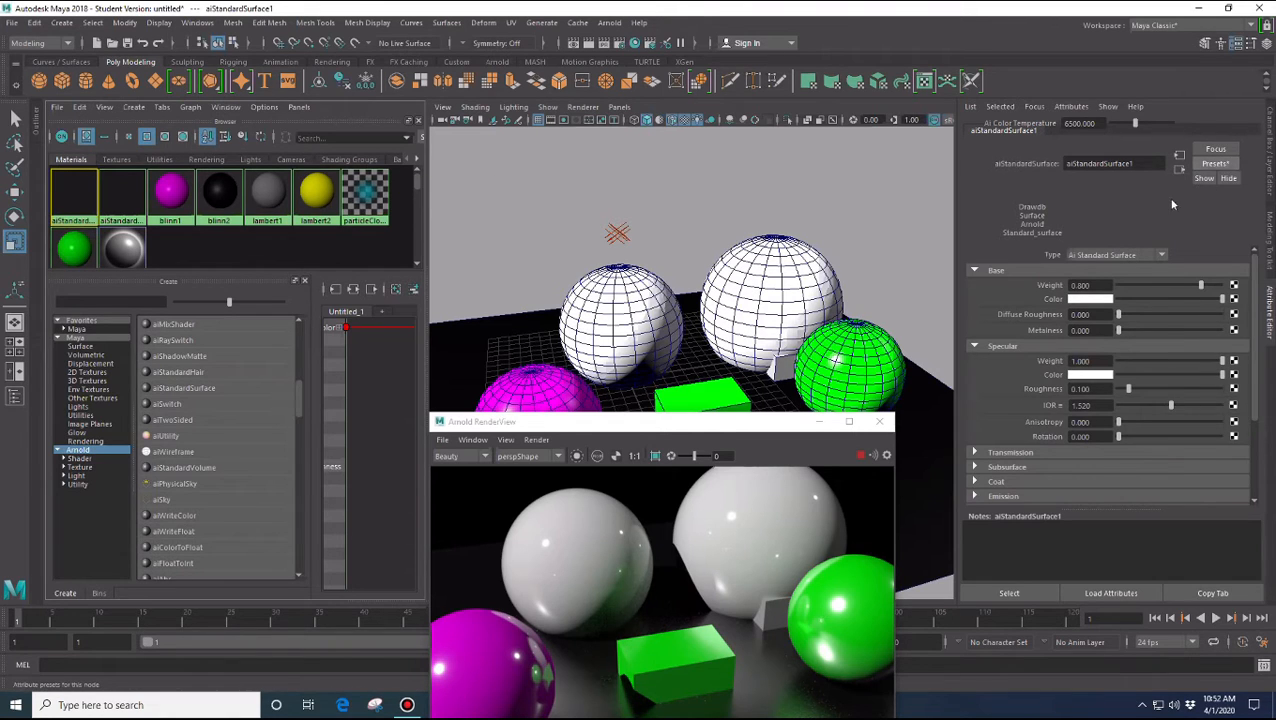
left_click(1226, 167)
mouse_move(1159, 199)
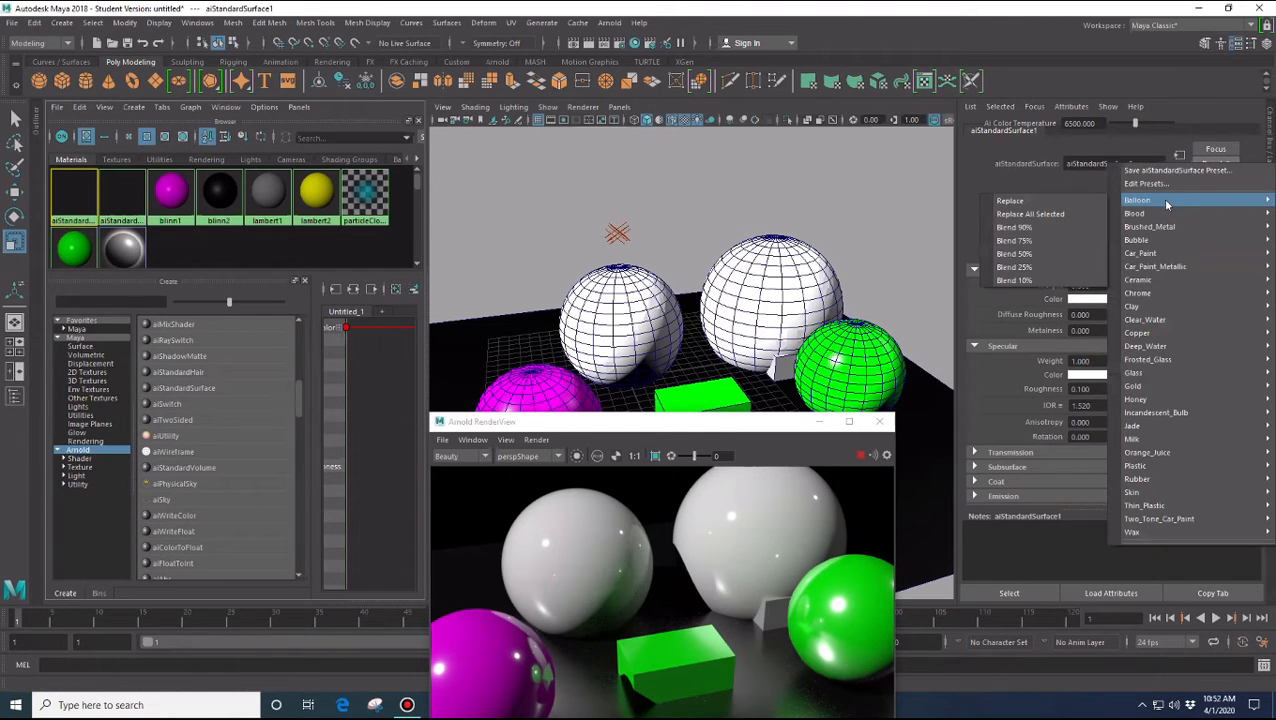
left_click(1085, 203)
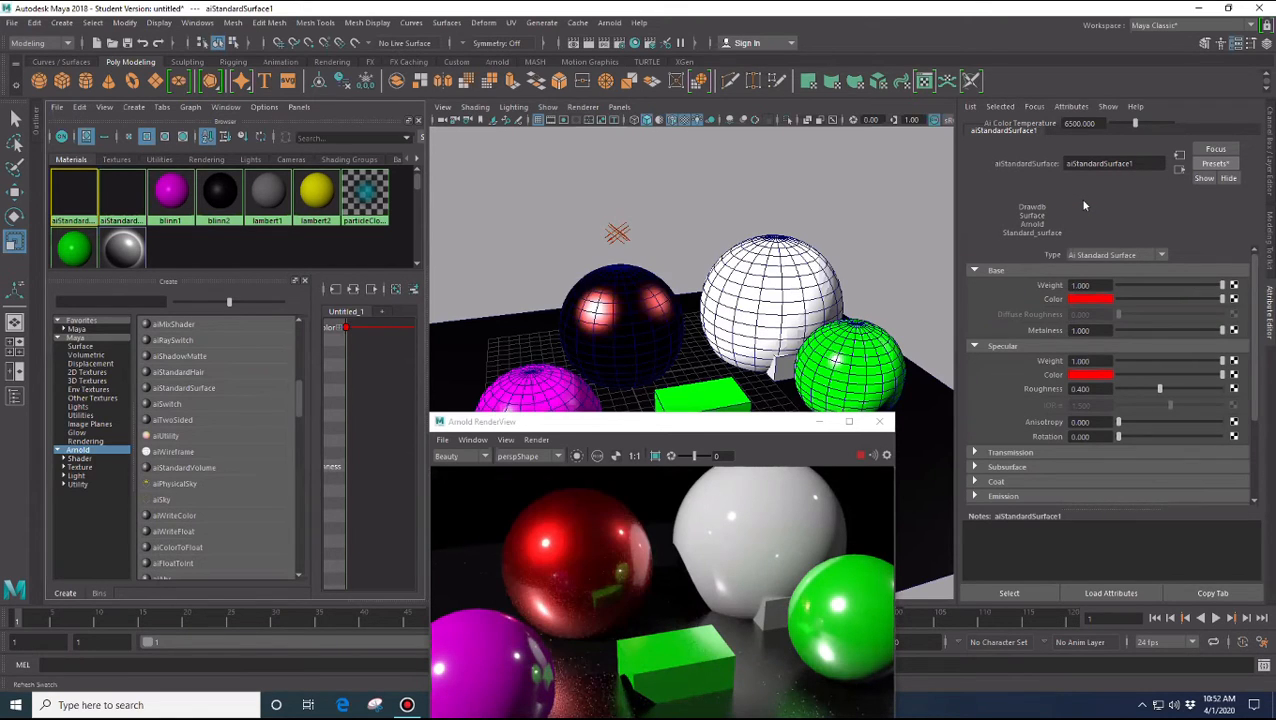
Try a green base color on aiStandardSurface1, and replace its settings with the Blood preset
left_click(1090, 298)
left_click(1073, 265)
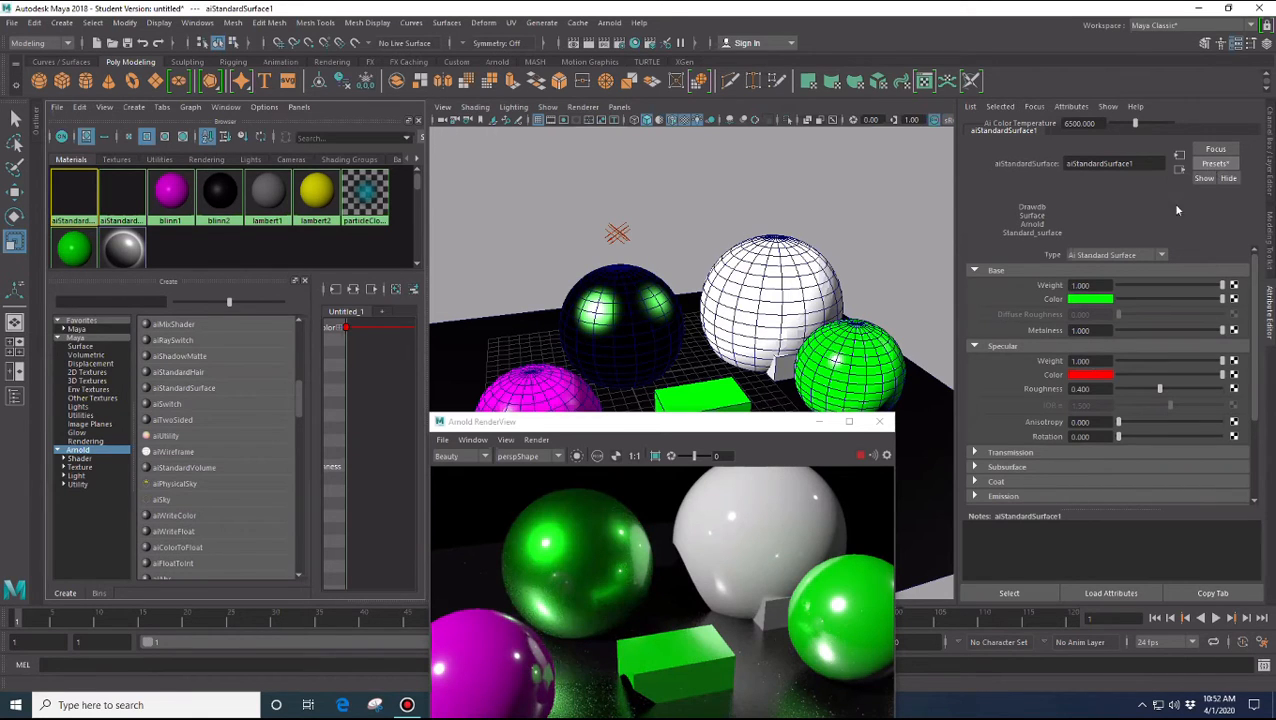
mouse_move(1146, 218)
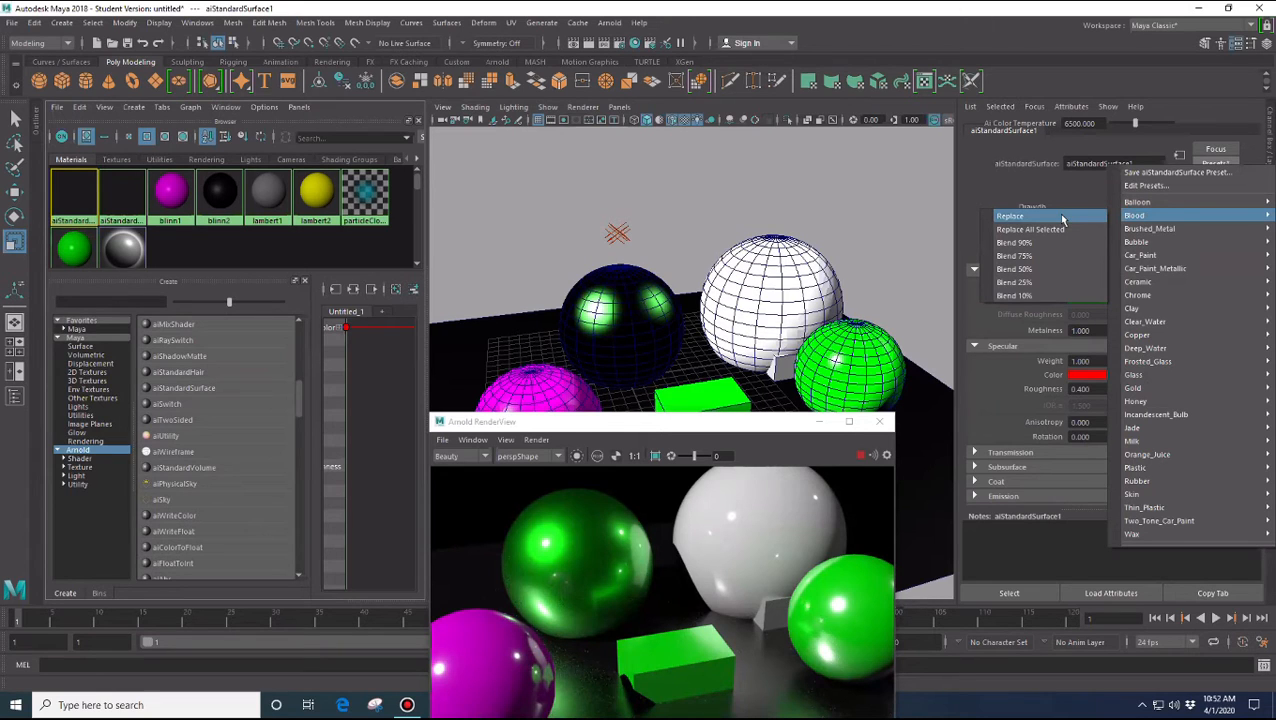
left_click(1062, 217)
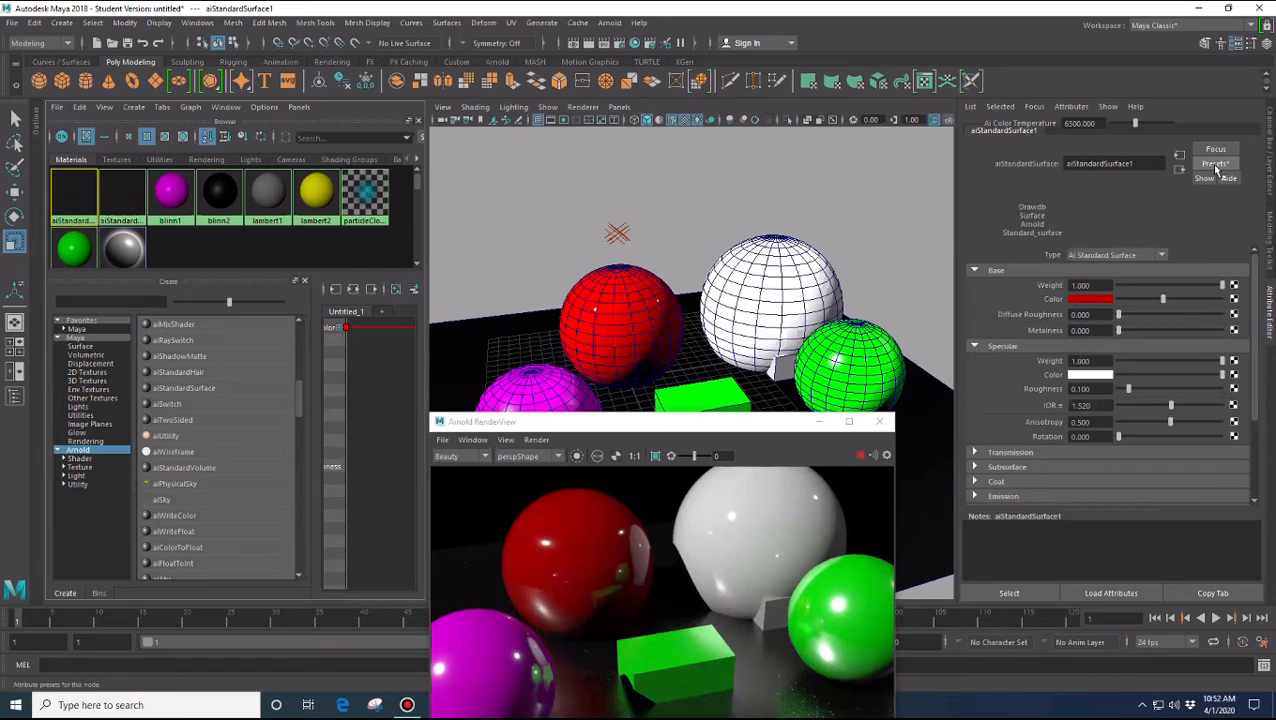
Try the Car_Paint and Chrome presets on aiStandardSurface1, replacing its current settings each time
left_click(1216, 167)
mouse_move(1137, 241)
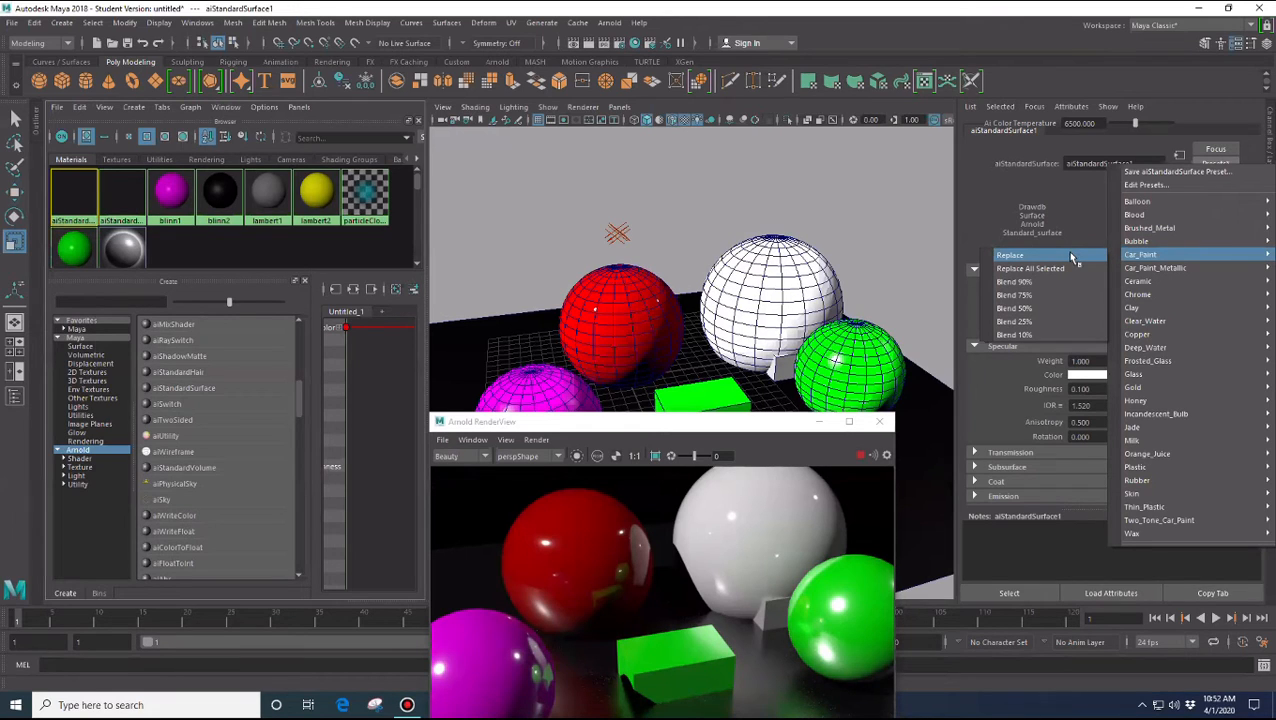
left_click(1070, 257)
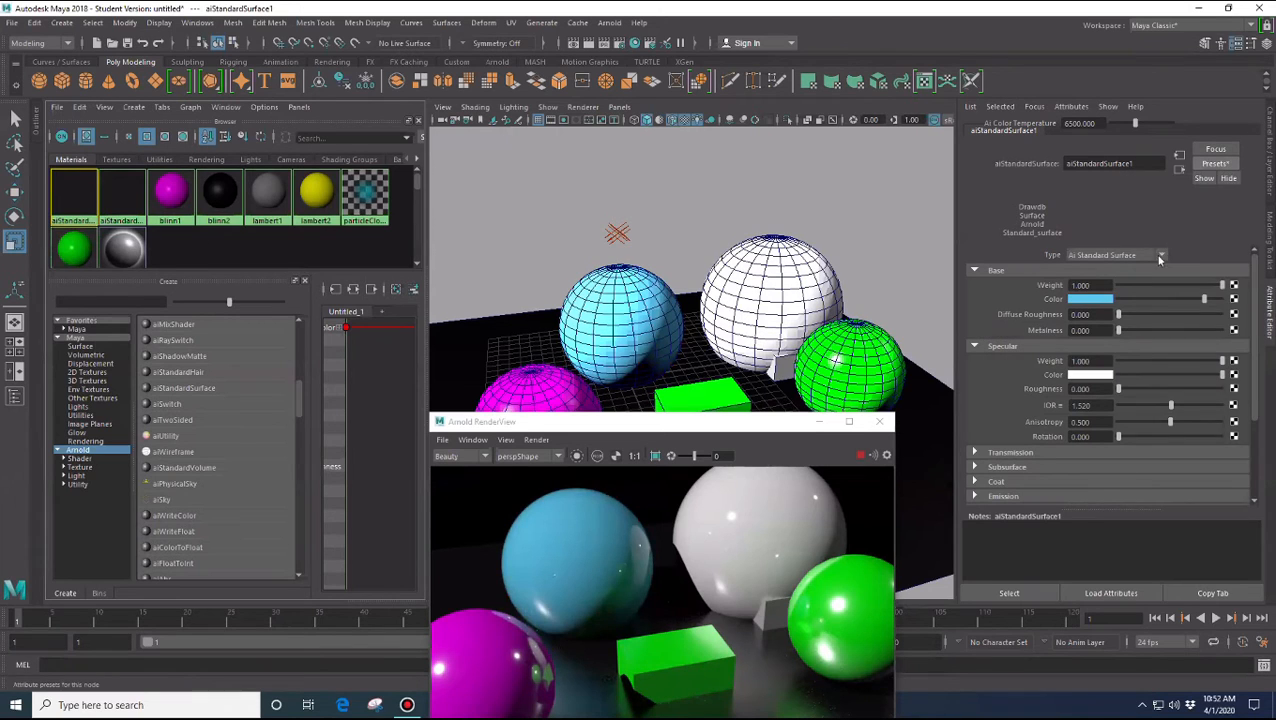
left_click(1215, 163)
mouse_move(1138, 295)
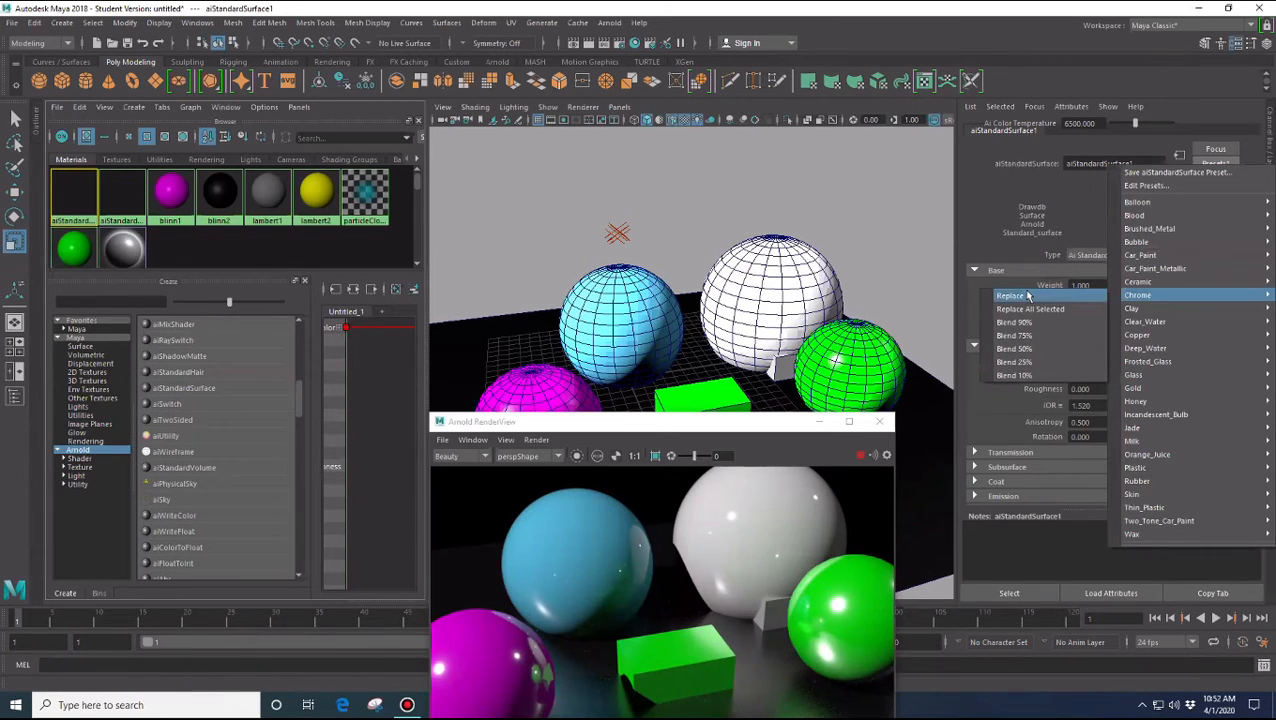
left_click(1027, 295)
Replace aiStandardSurface1's settings with the Clay preset
left_click(1215, 163)
mouse_move(1138, 296)
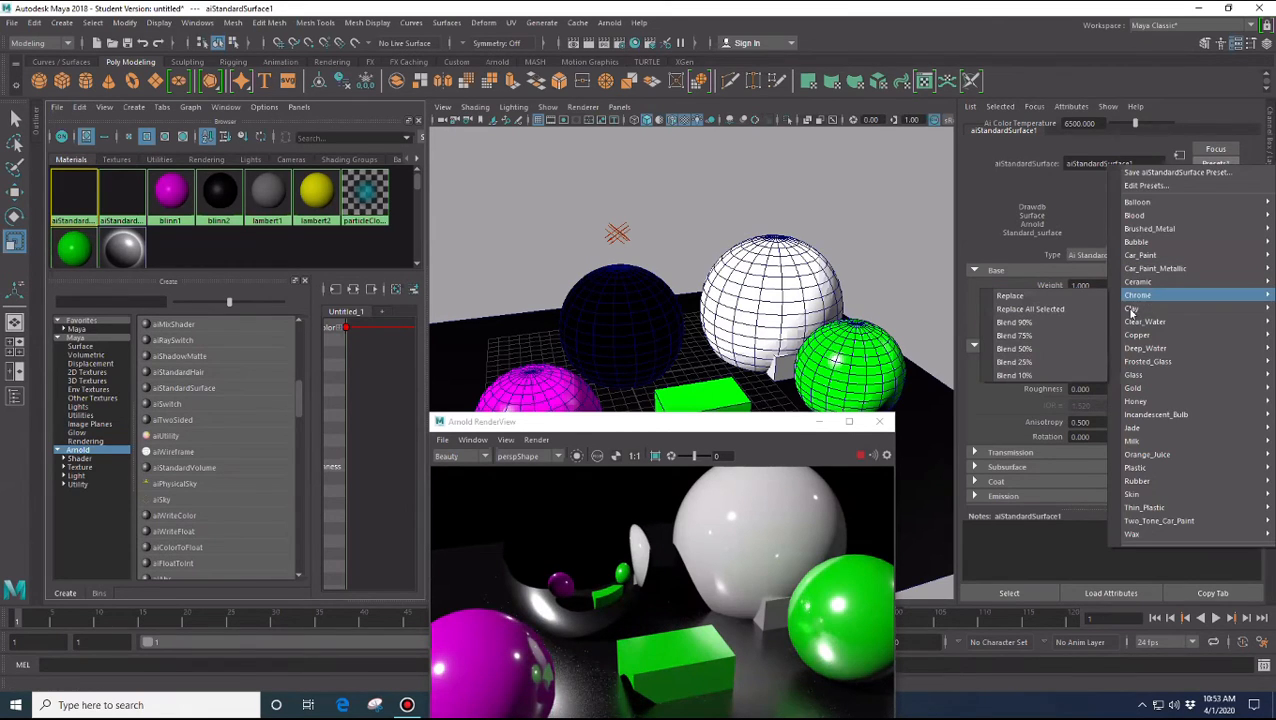
left_click(1074, 307)
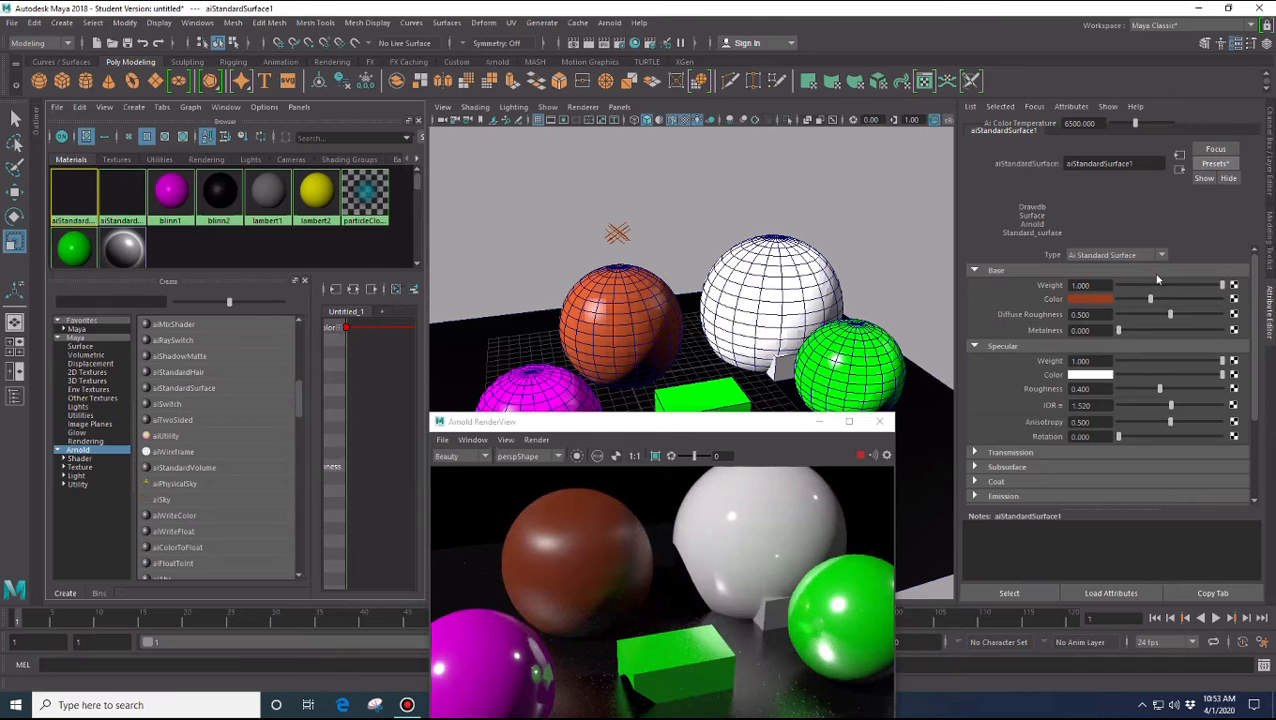
Try the Copper and Orange_Juice presets on aiStandardSurface2, replacing its current settings each time
left_click(1215, 163)
mouse_move(1147, 321)
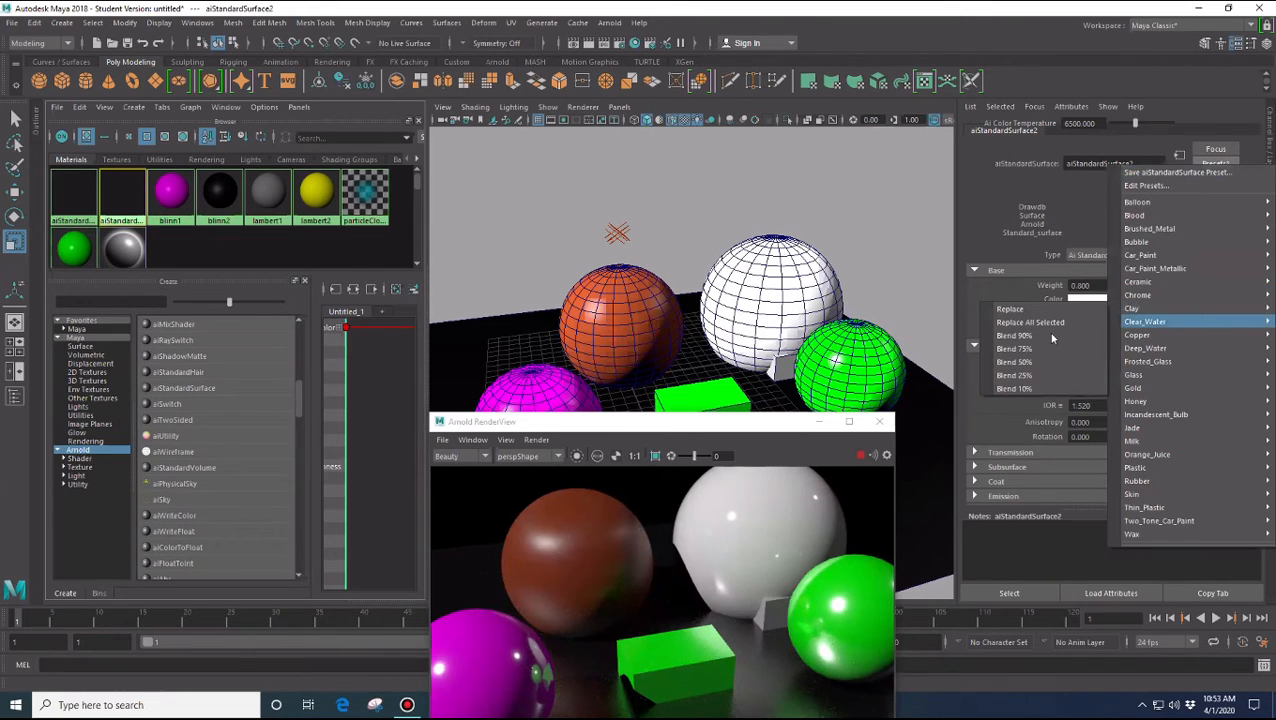
left_click(1050, 335)
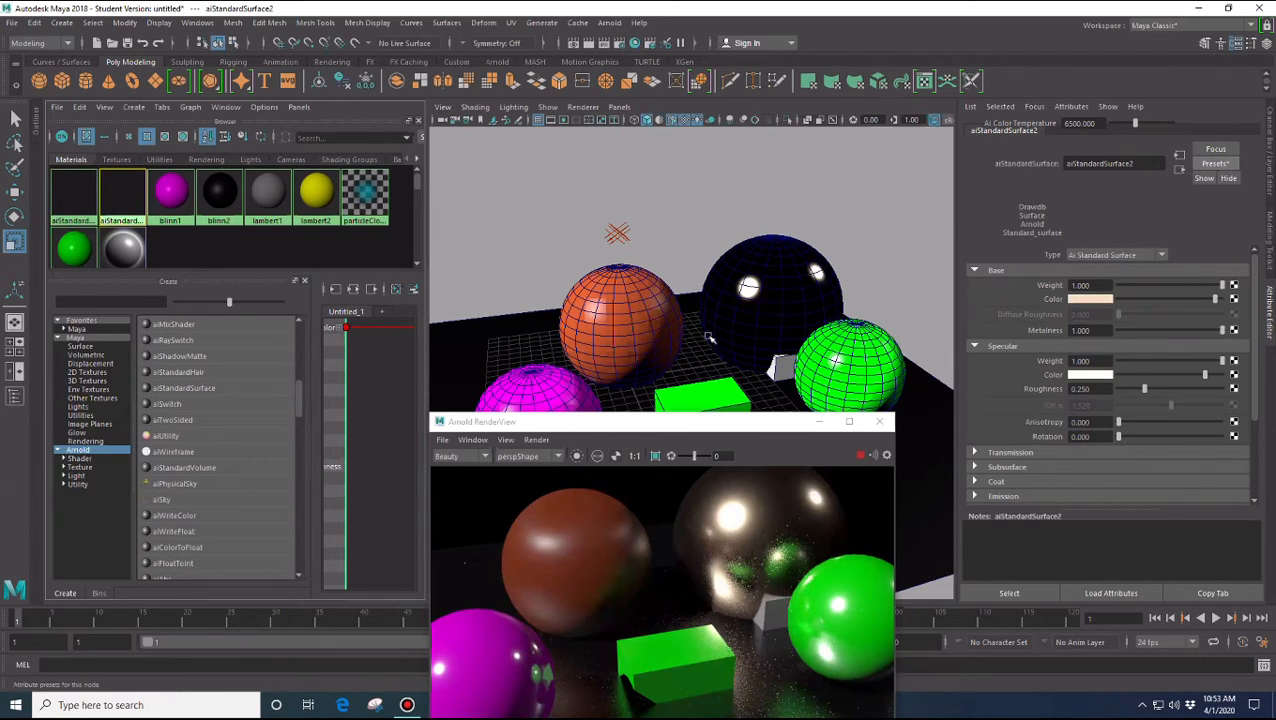
left_click(1226, 165)
left_click(633, 339)
left_click(1215, 163)
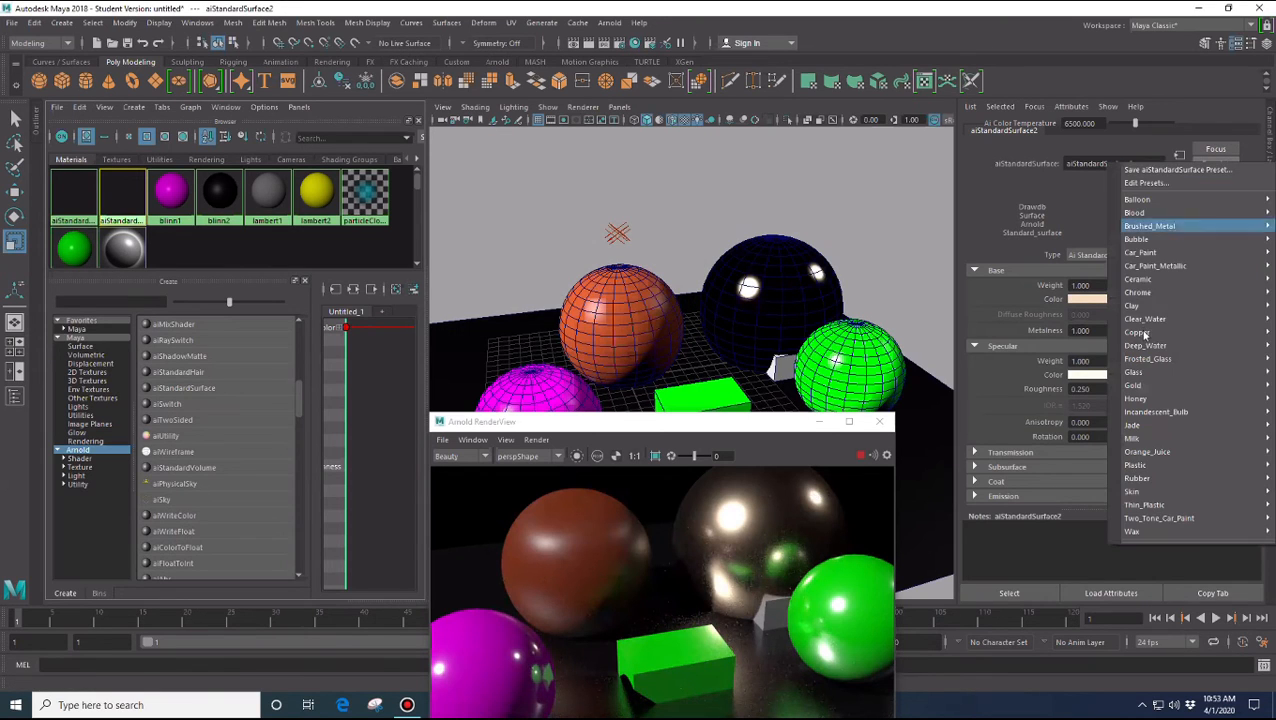
mouse_move(1140, 372)
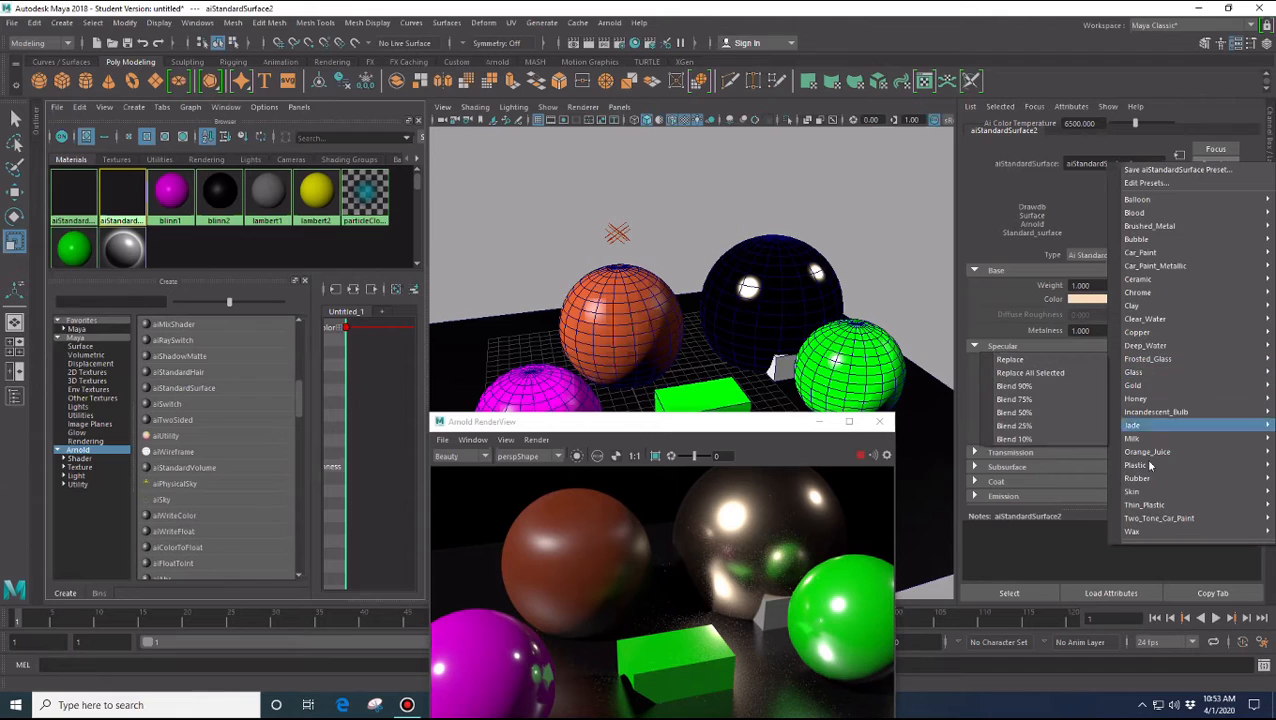
mouse_move(1150, 447)
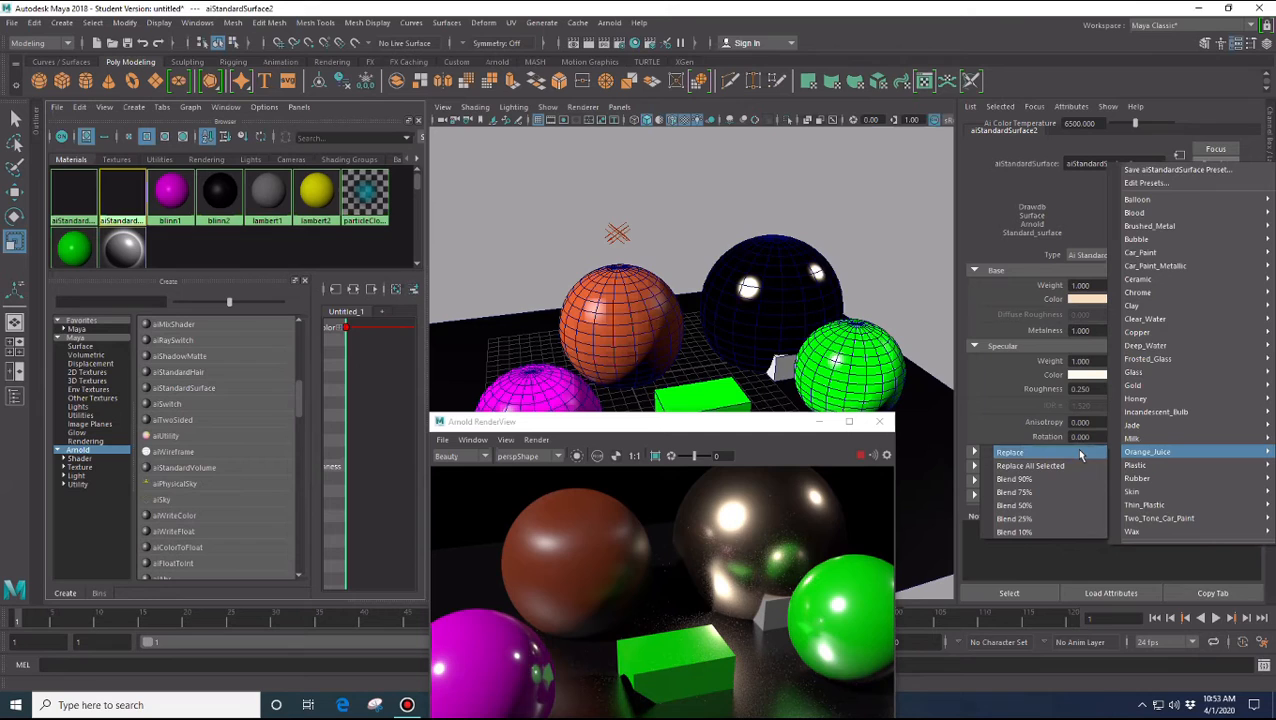
left_click(1076, 448)
Replace aiStandardSurface2's settings with the Glass preset
left_click(1215, 163)
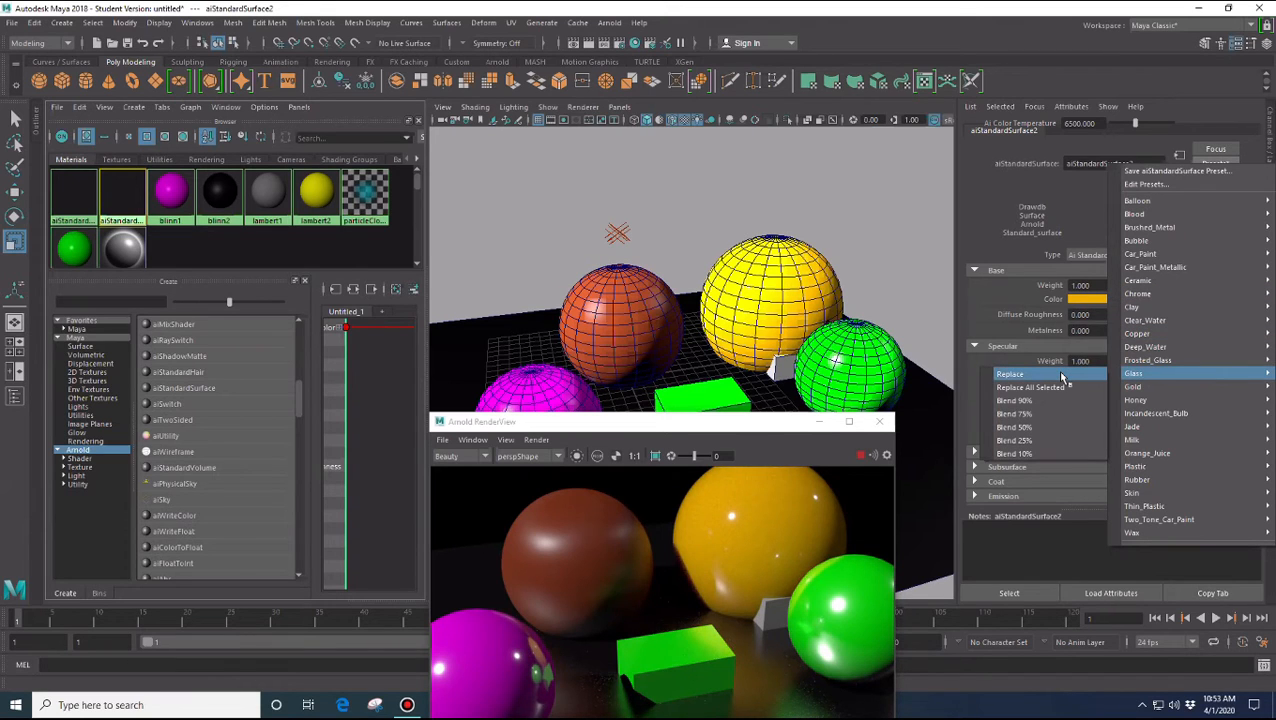
left_click(904, 278)
left_click(904, 276)
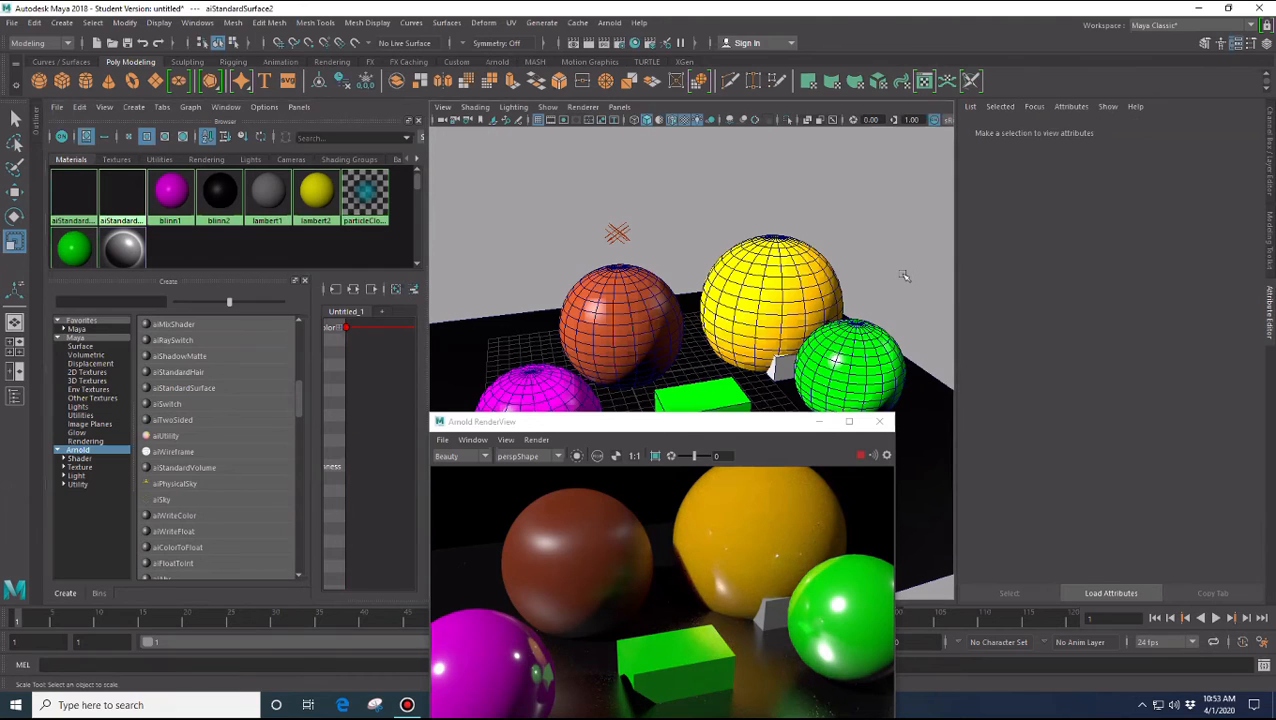
left_click(128, 197)
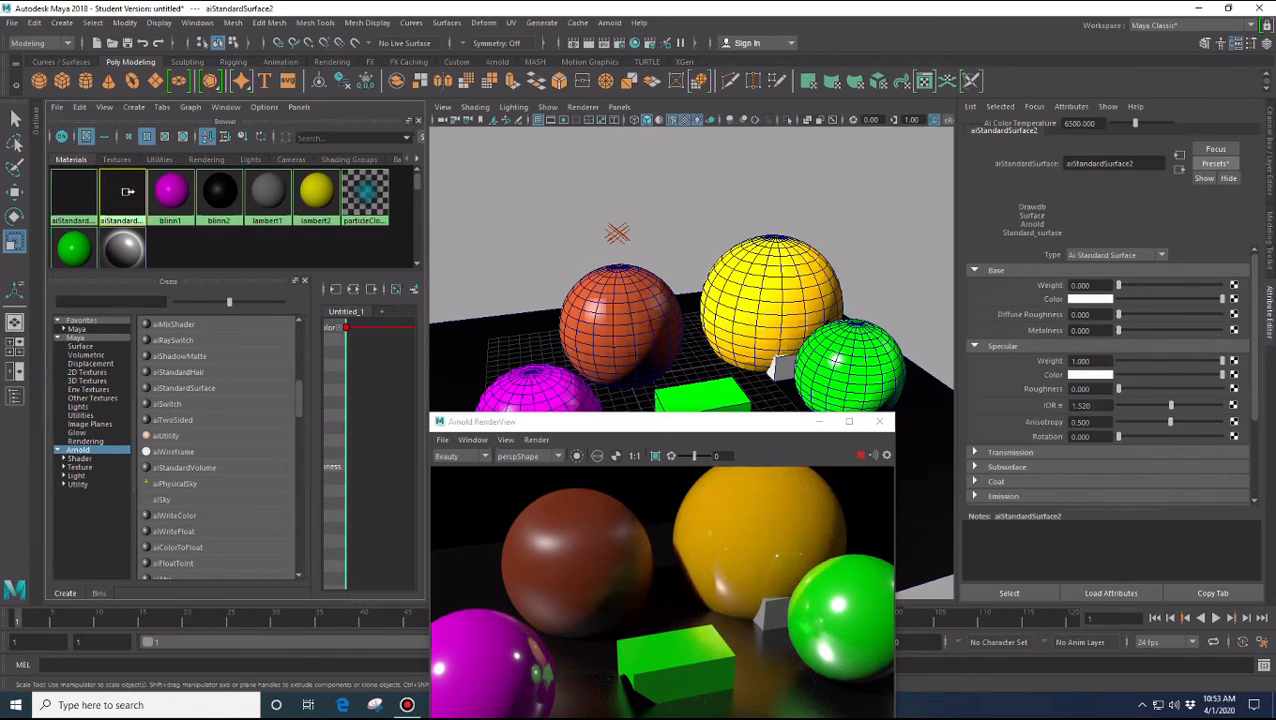
left_click(1216, 165)
mouse_move(1180, 376)
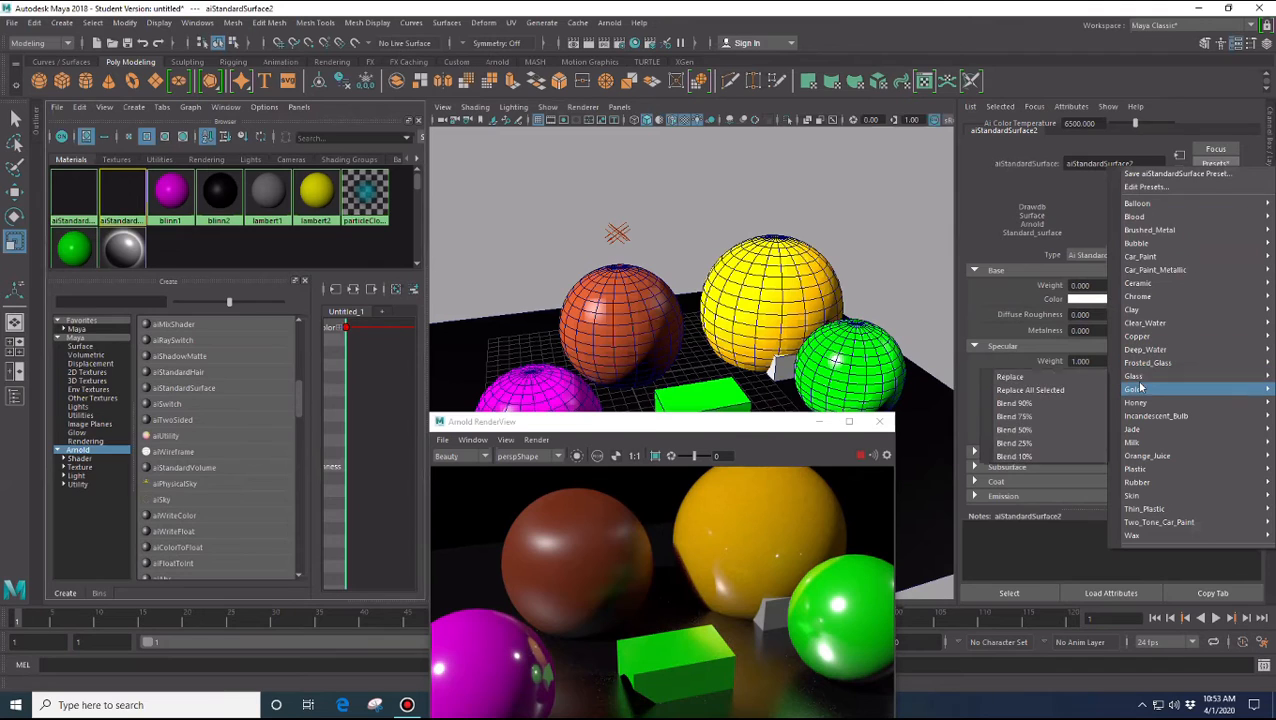
left_click(1051, 380)
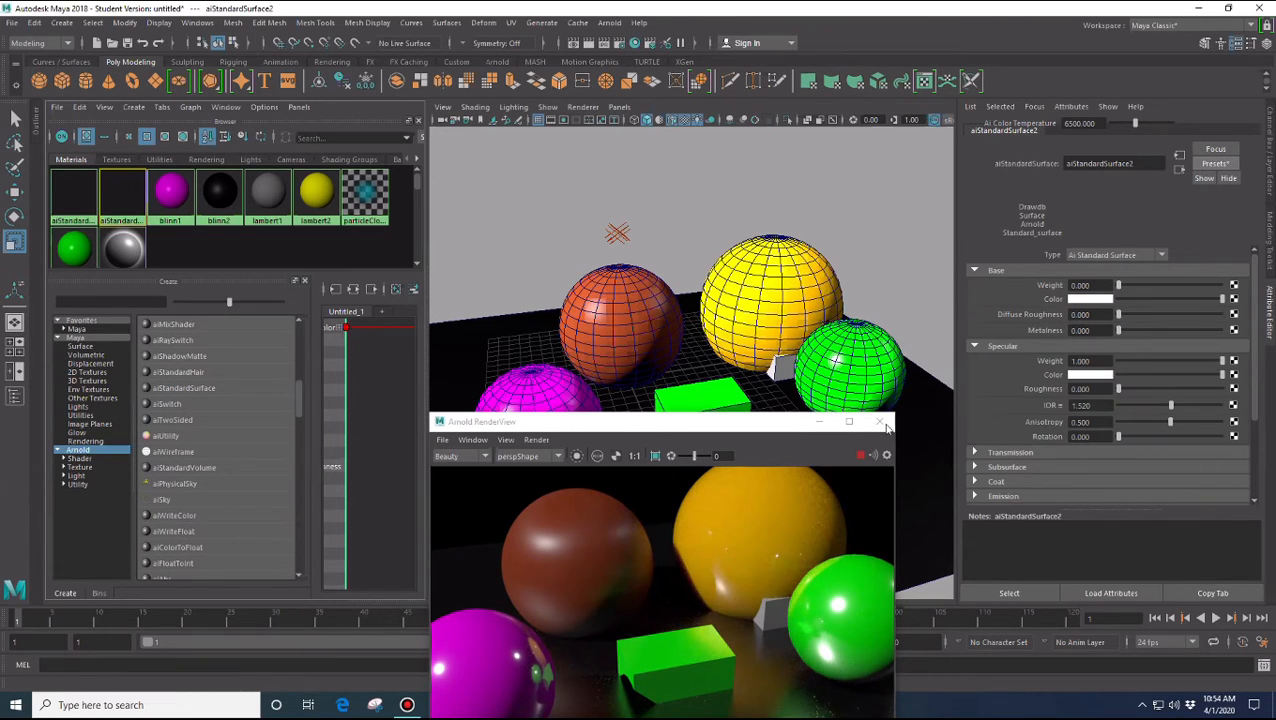
Delete the large yellow sphere and create a tall polygon cylinder in its place behind the other objects
left_click(767, 266)
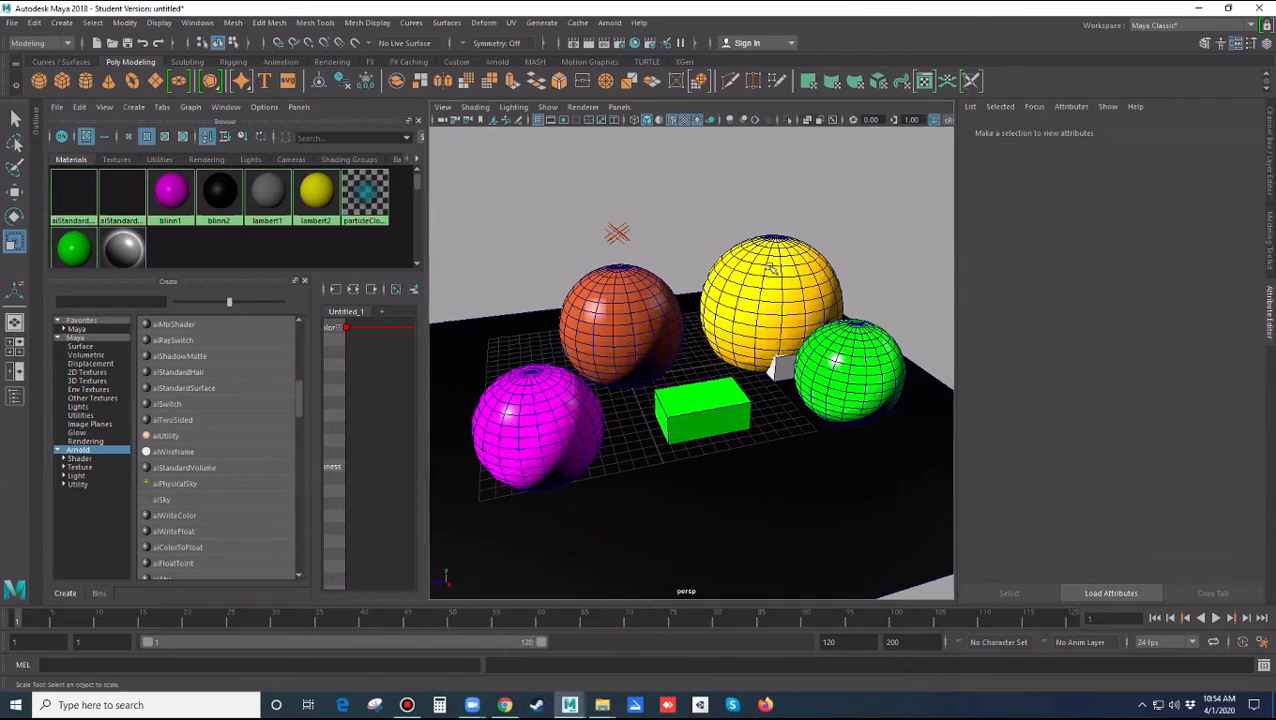
key("Delete")
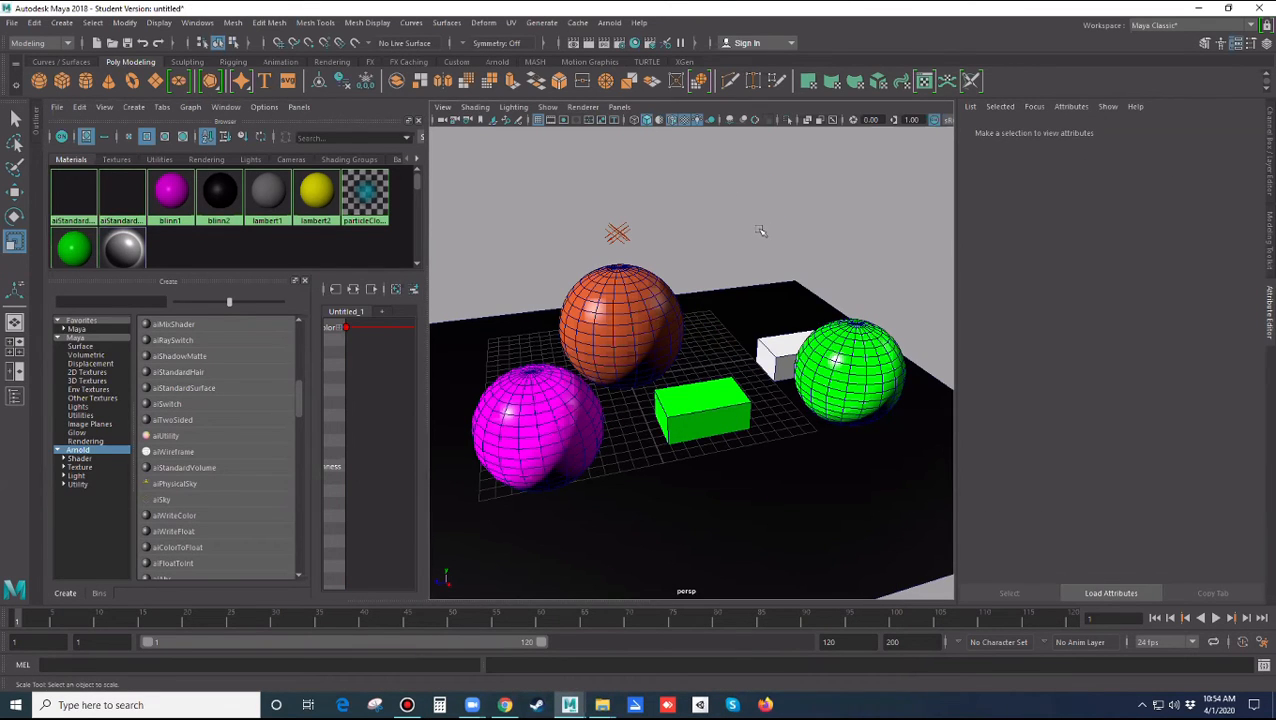
key("space")
left_click(595, 190)
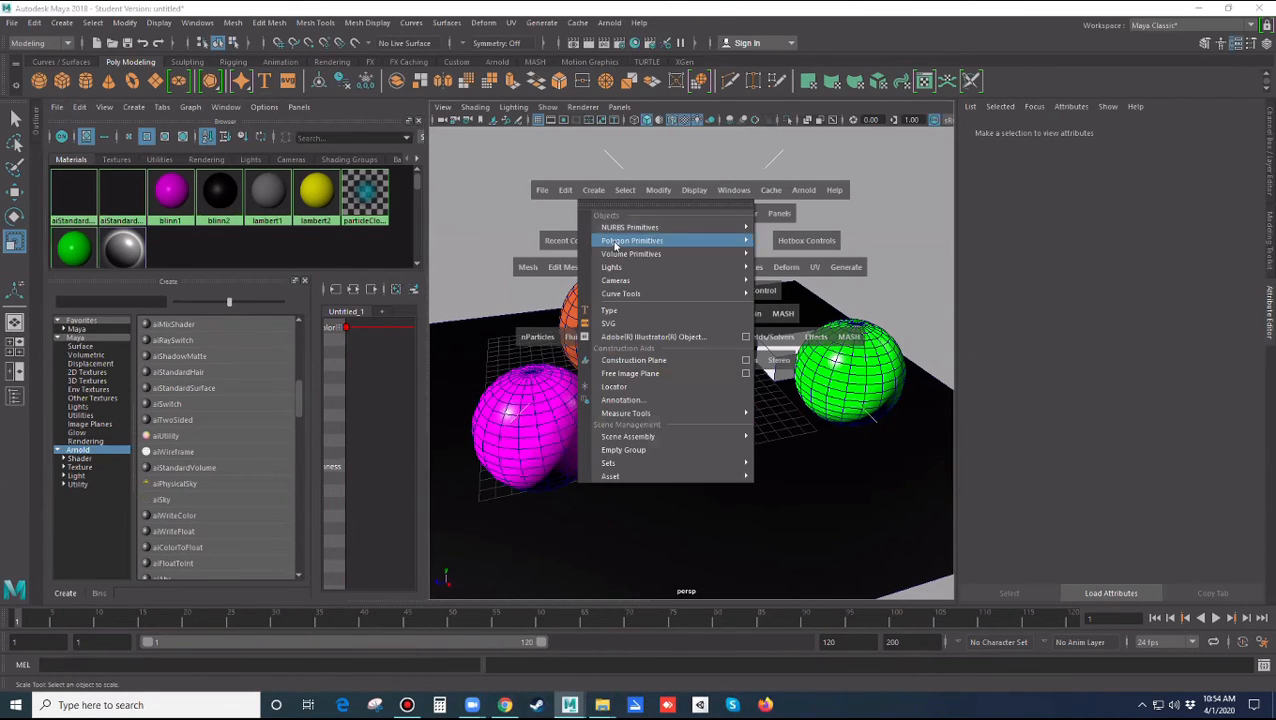
mouse_move(640, 241)
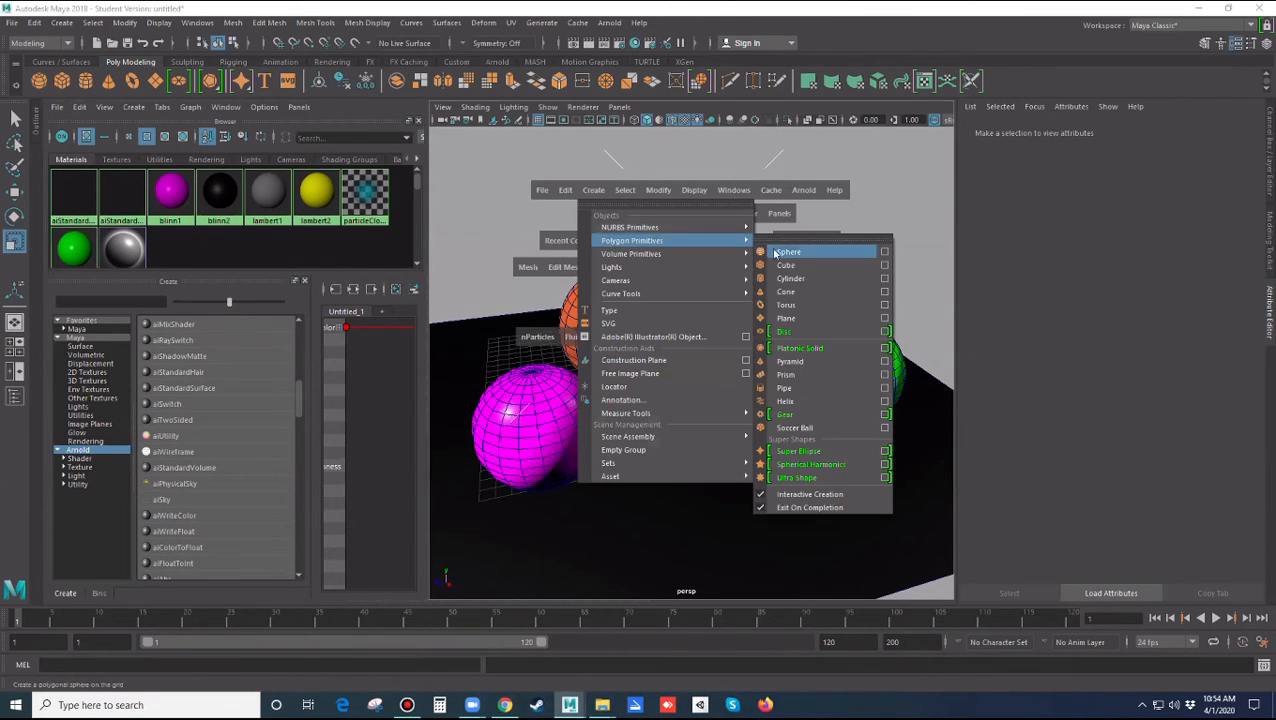
left_click(812, 284)
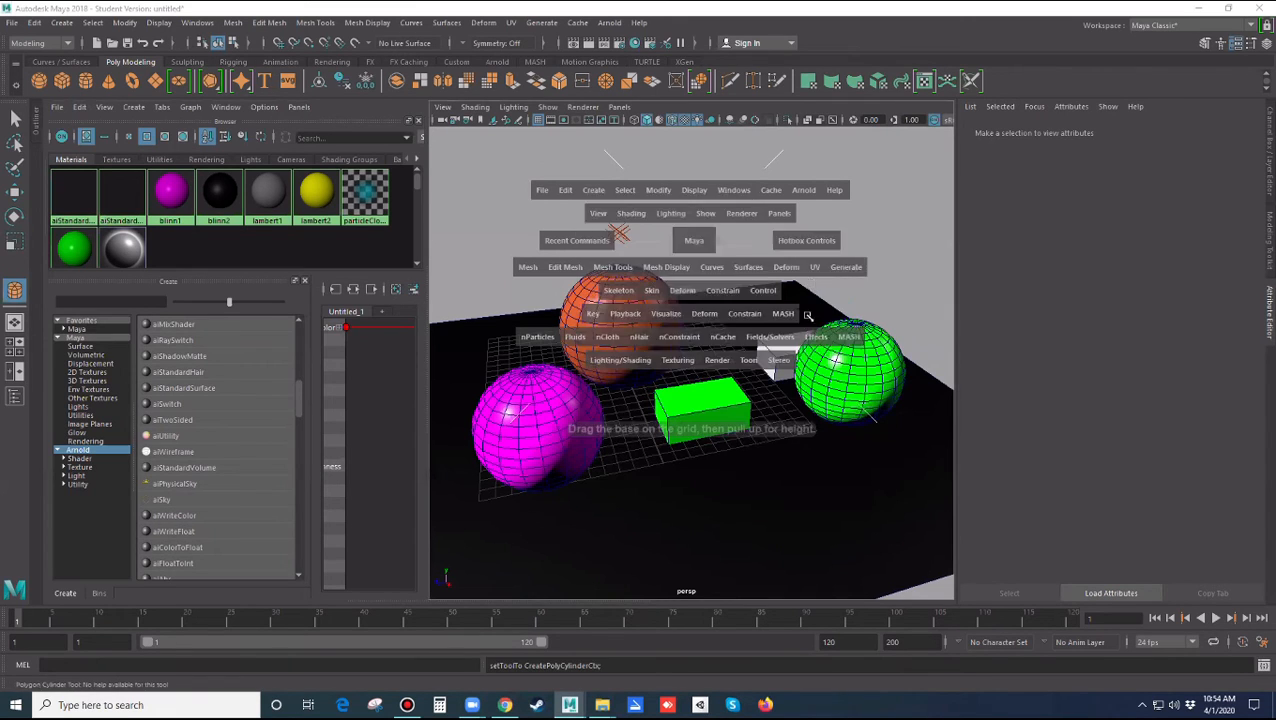
left_click_drag(717, 322, 770, 176)
Select only the top cap faces of the cylinder, using wireframe display to exclude all other faces
middle_click_drag(796, 193, 828, 201, "alt")
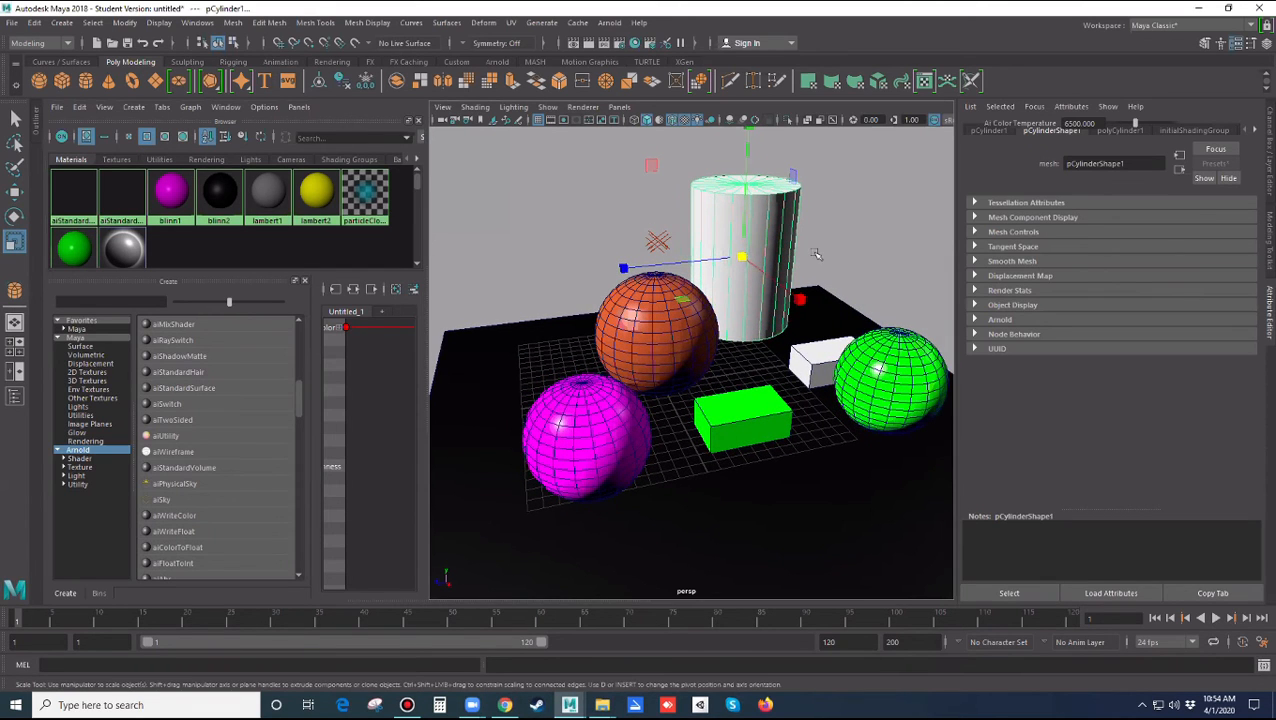
left_click_drag(822, 236, 812, 252, "alt")
right_click_drag(803, 181, 803, 218)
left_click(775, 176)
key("4")
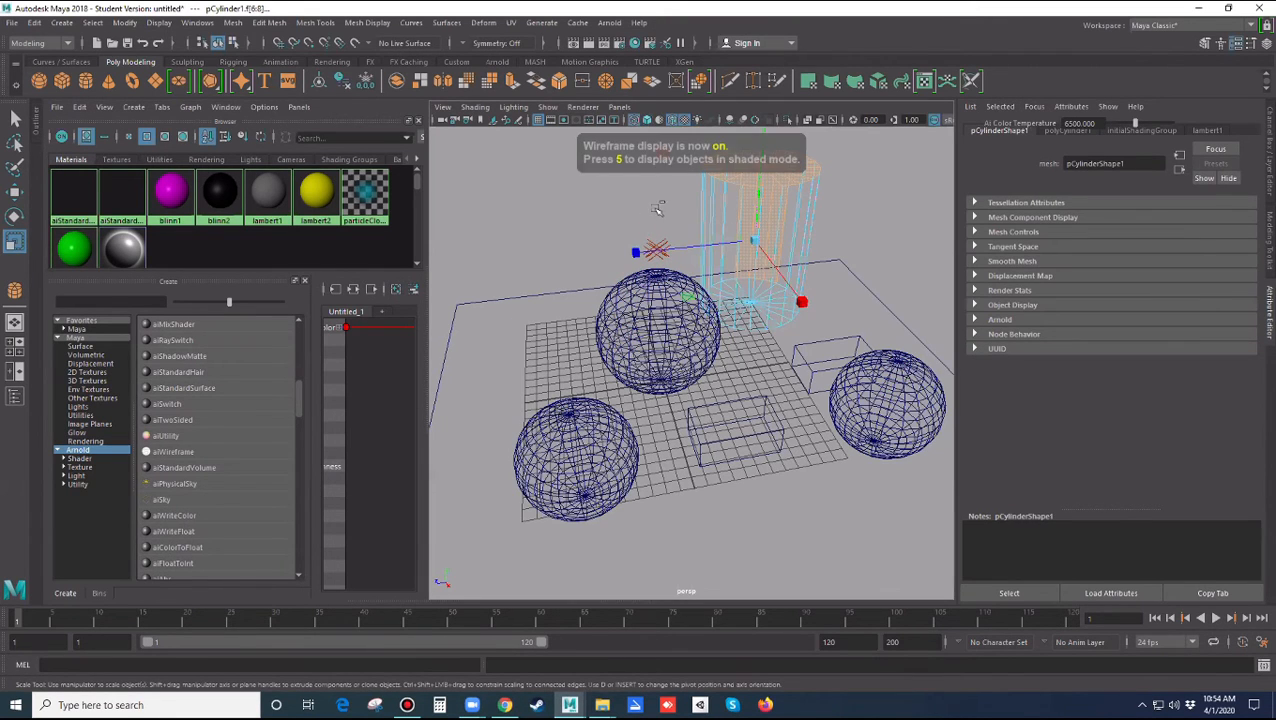
left_click_drag(827, 246, 825, 247, "ctrl")
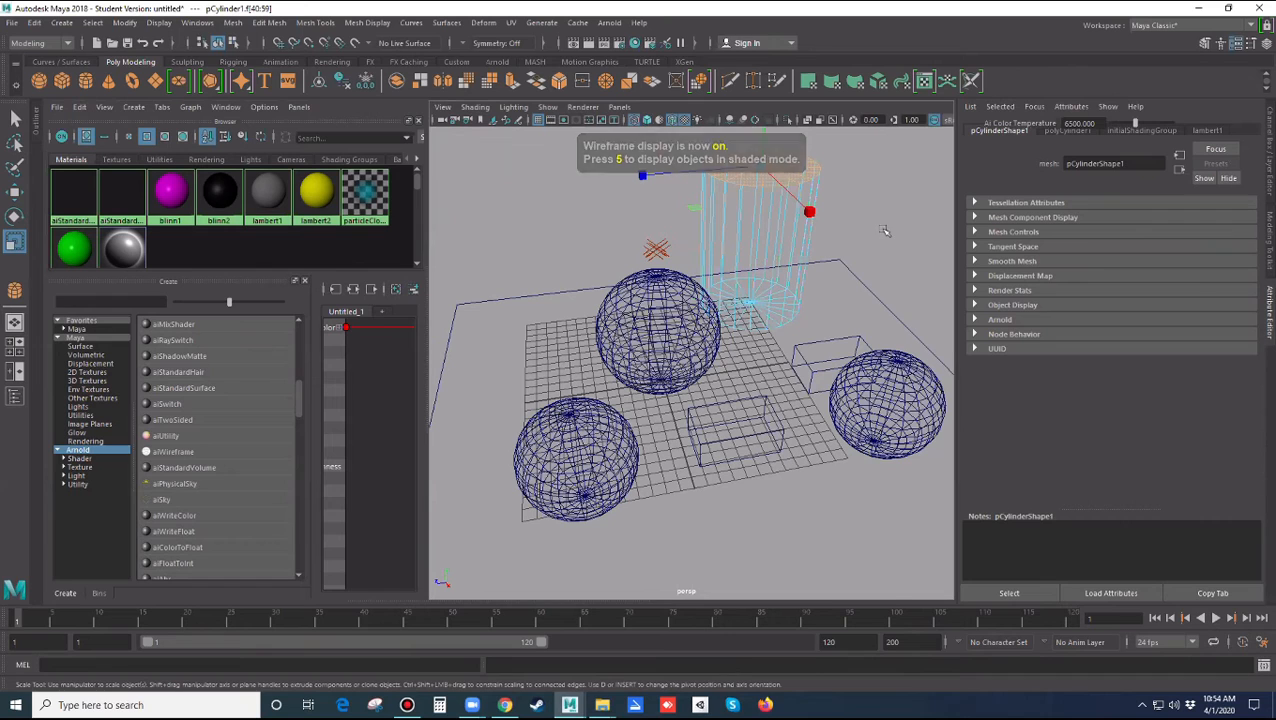
key("5")
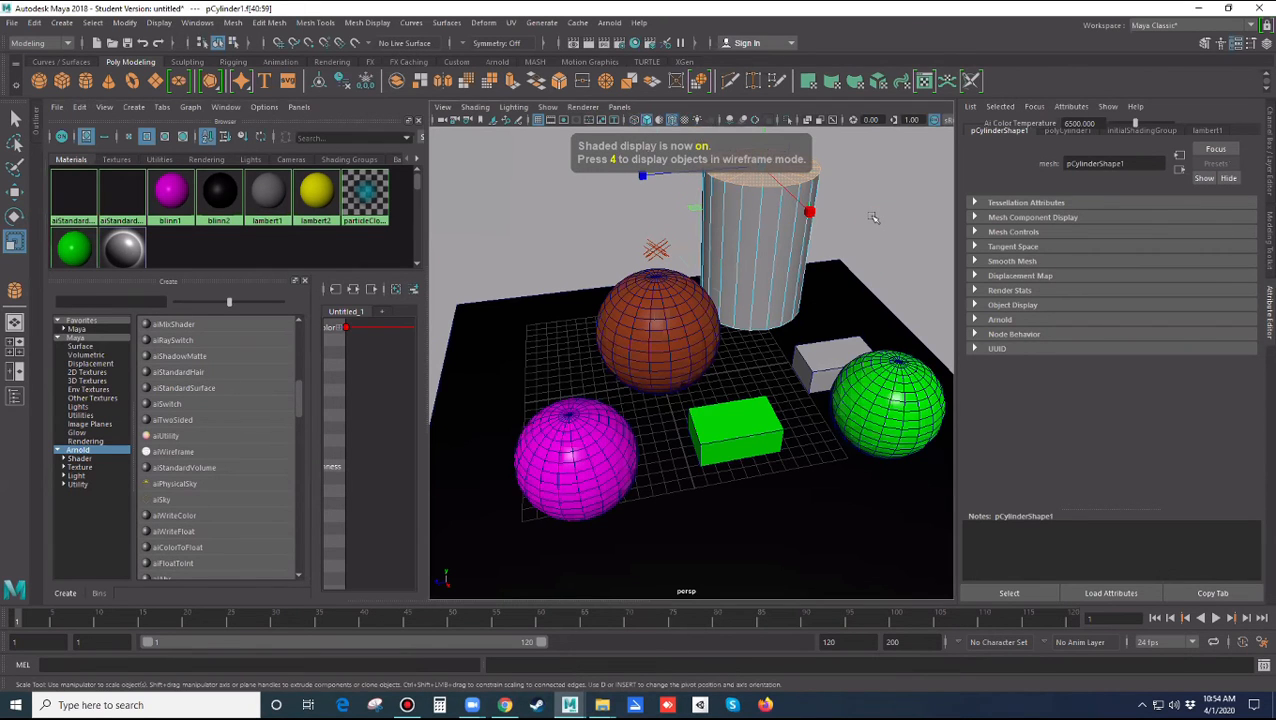
Extrude the cylinder's top cap faces and scale them inward to 0.867 to form a thin rim
key("ctrl+e")
left_click_drag(875, 281, 889, 219, "alt")
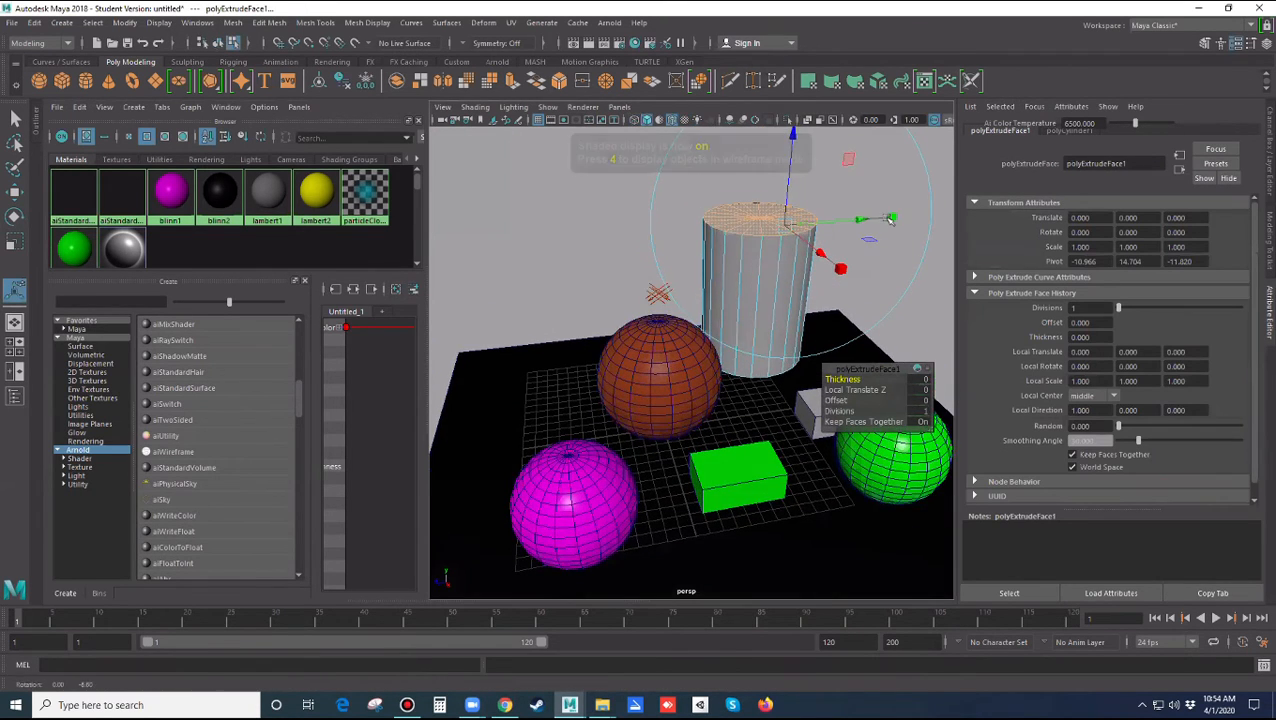
left_click(891, 218)
left_click_drag(787, 225, 781, 224)
Extrude the inner cap faces down by -11.949 to hollow out the cylinder, and return to object mode in shaded display
key("ctrl+e")
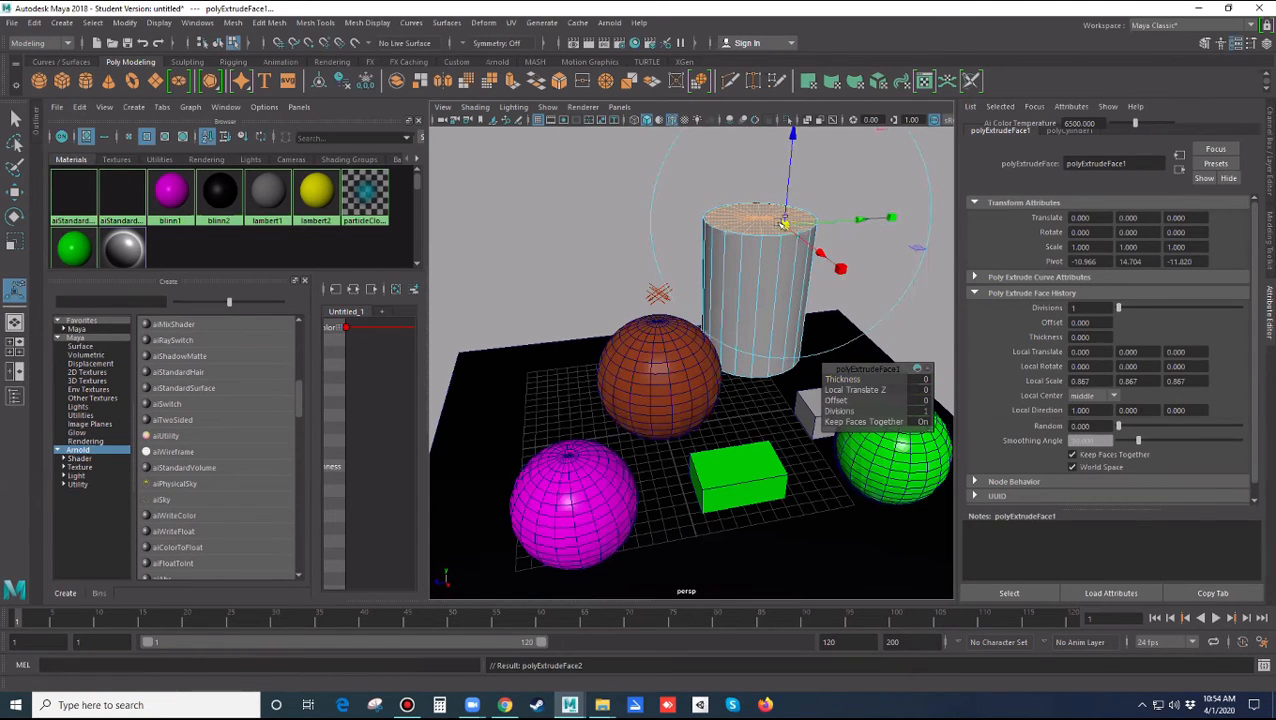
left_click_drag(788, 135, 788, 277)
key("4")
mouse_move(853, 231)
left_mouse_down("alt")
mouse_move(849, 255)
mouse_move(853, 239)
left_mouse_up("alt")
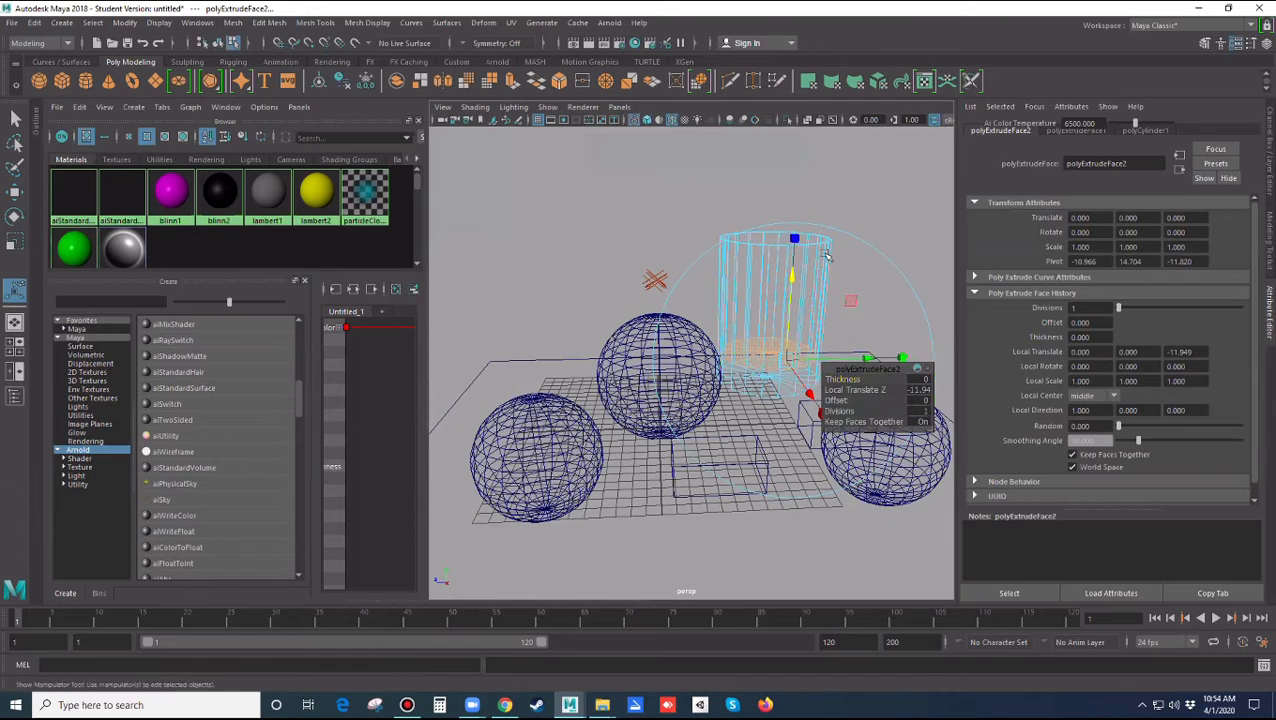
left_click(854, 240)
right_click_drag(825, 254, 861, 236)
left_click_drag(849, 256, 848, 275, "alt")
key("5")
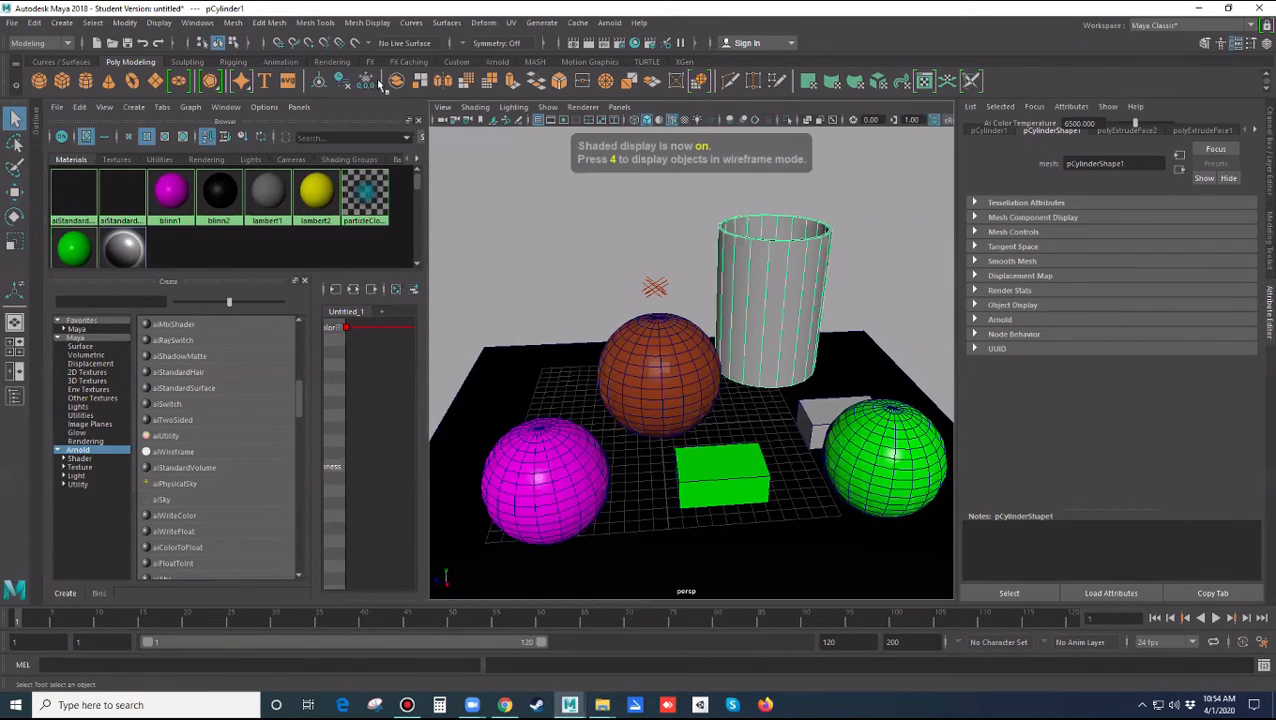
Insert edge loops on the hollow cylinder around its rim and near its base
left_click(279, 24)
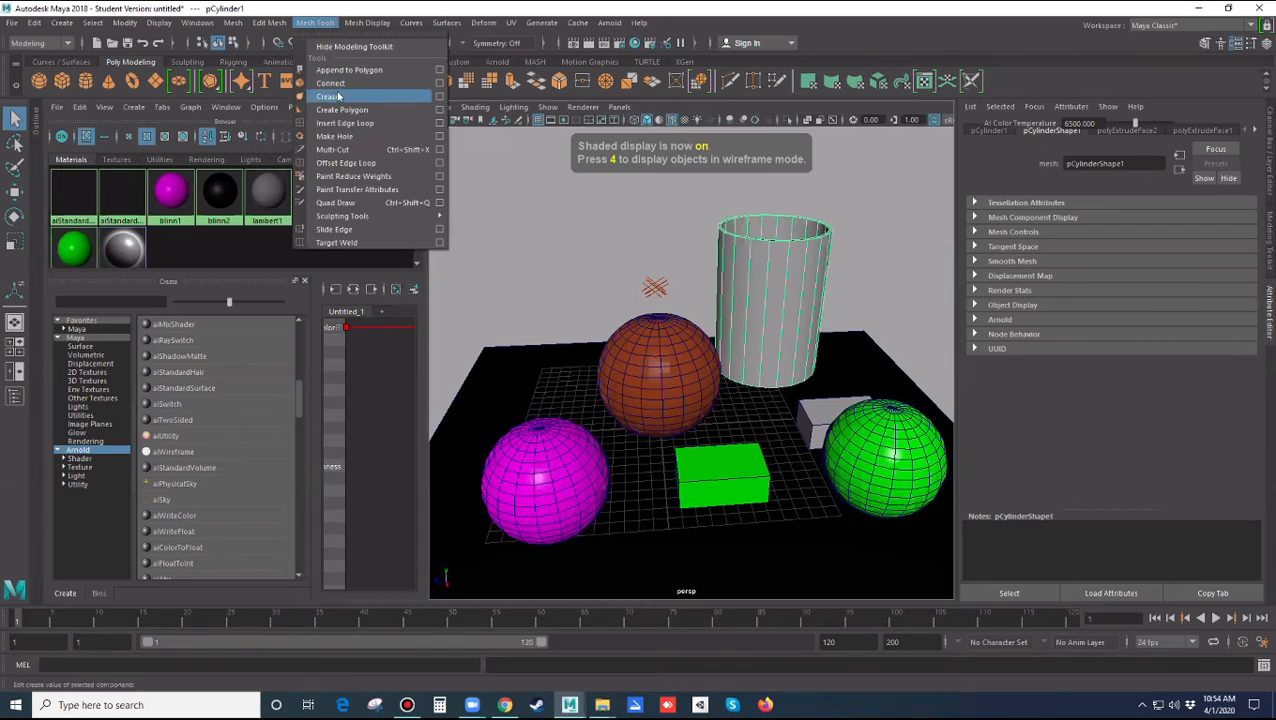
left_click(340, 123)
left_click_drag(773, 252, 777, 244)
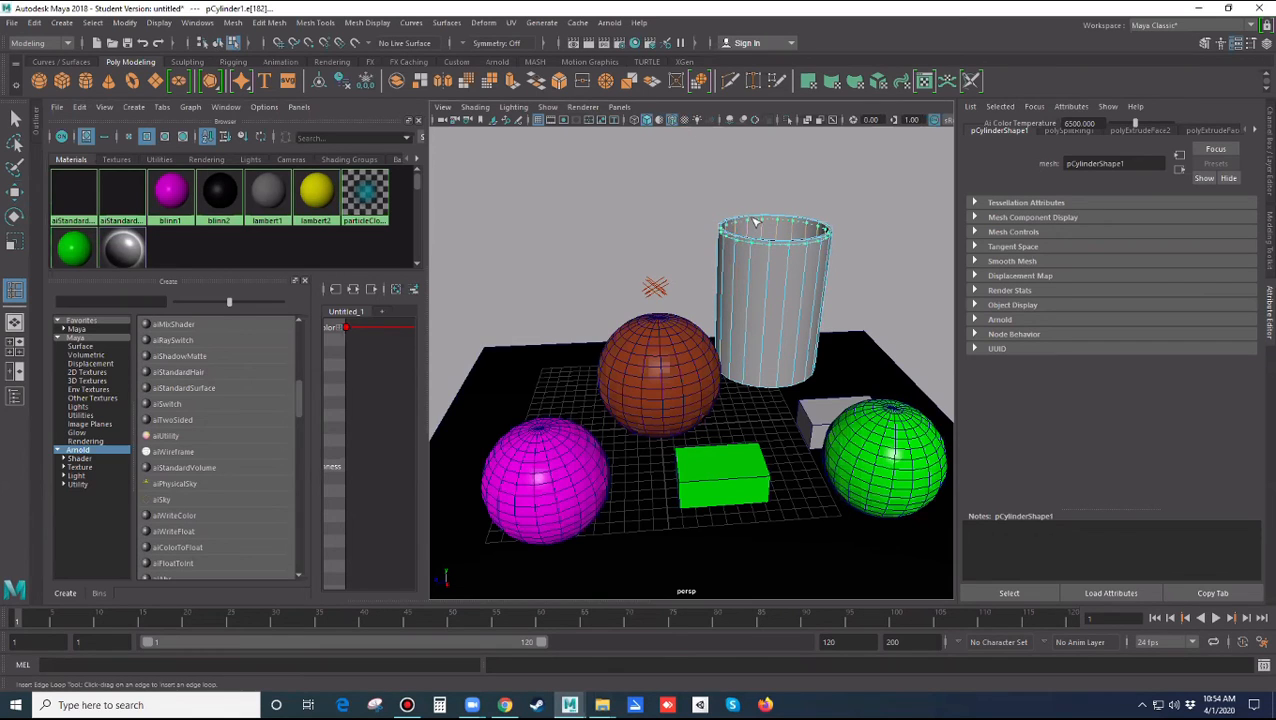
left_click(757, 222)
left_click_drag(746, 342, 777, 361)
key("r")
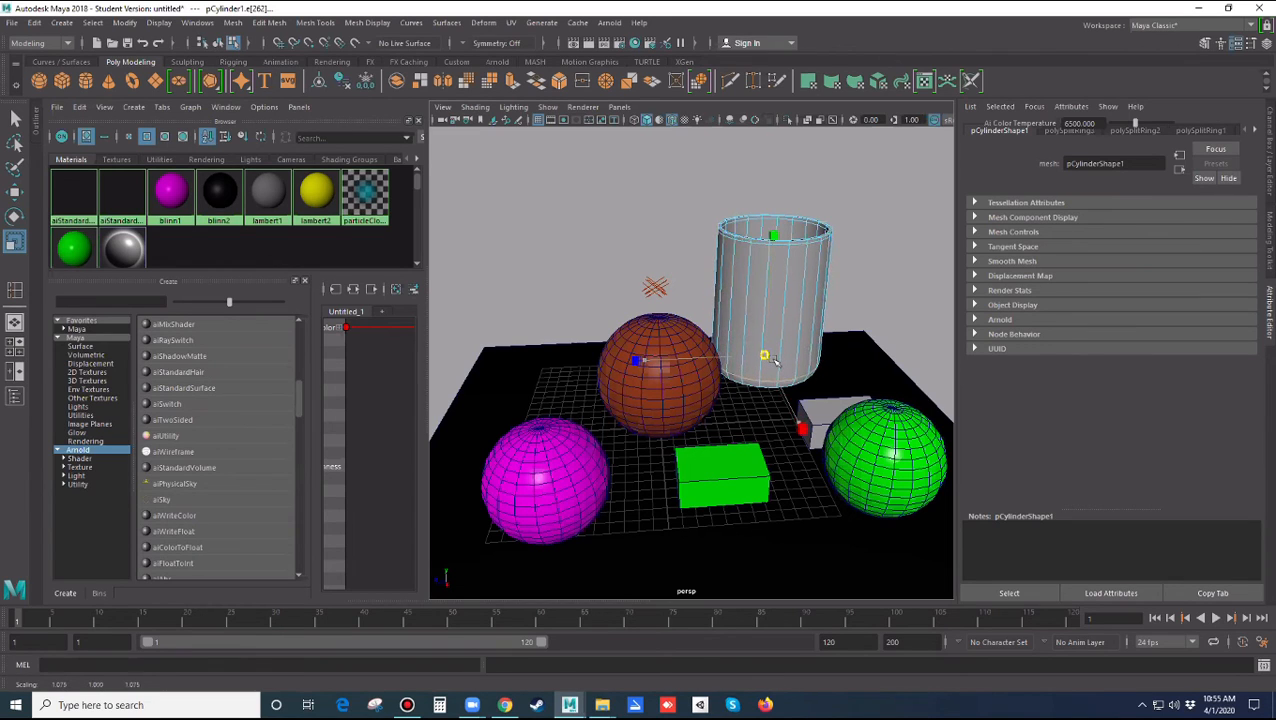
left_click(890, 270)
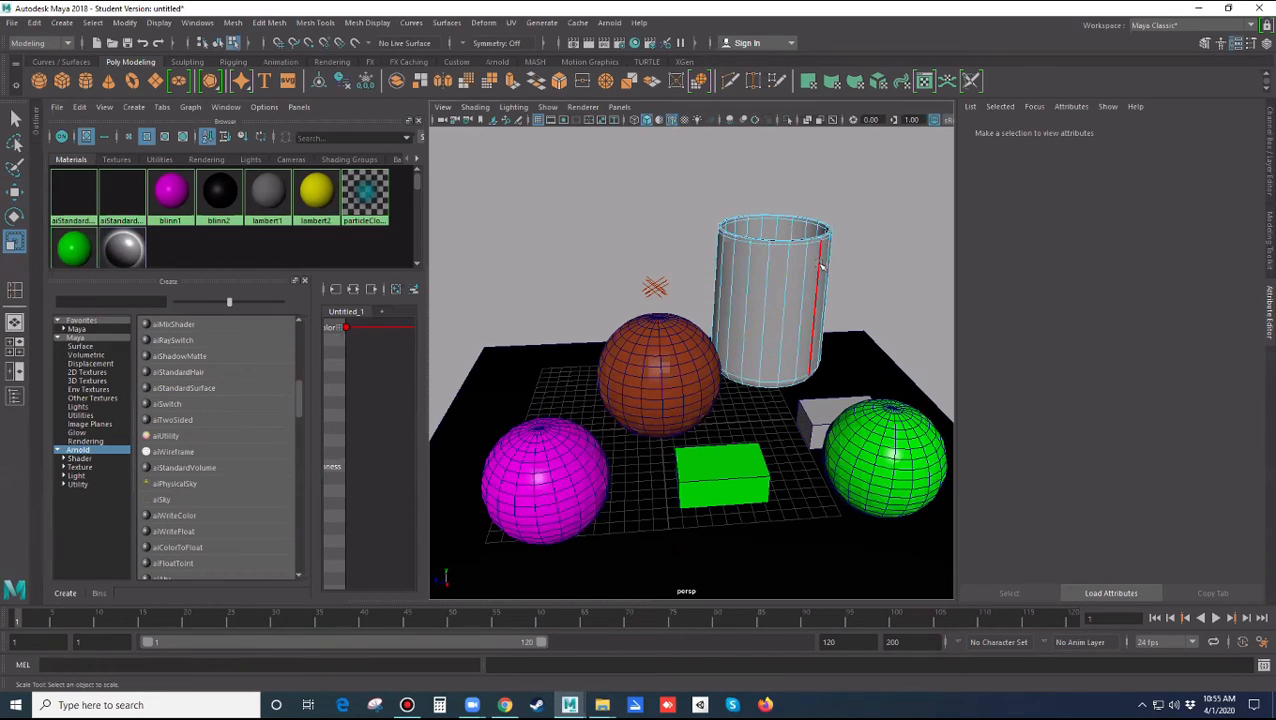
Turn on smooth mesh preview for the hollow cylinder and select it in object mode
key("3")
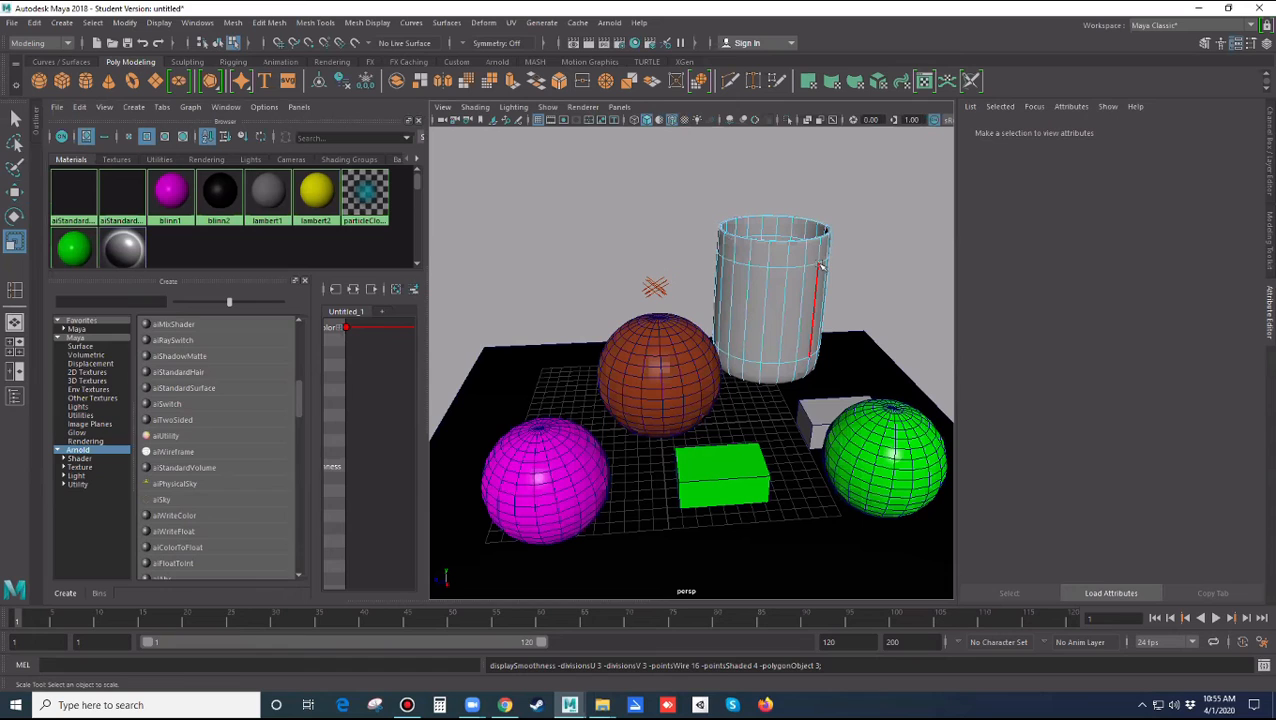
right_click_drag(806, 252, 856, 235)
left_click(863, 222)
left_click(771, 277)
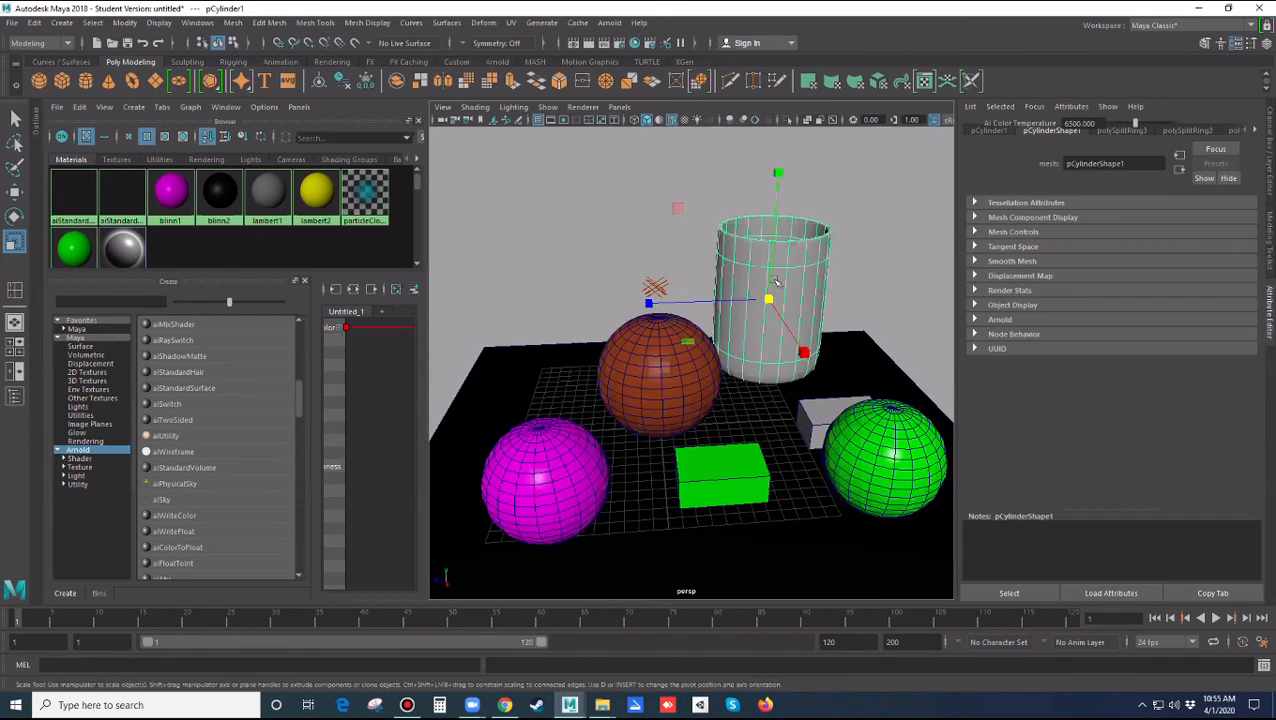
scroll(822, 288, "down", 4)
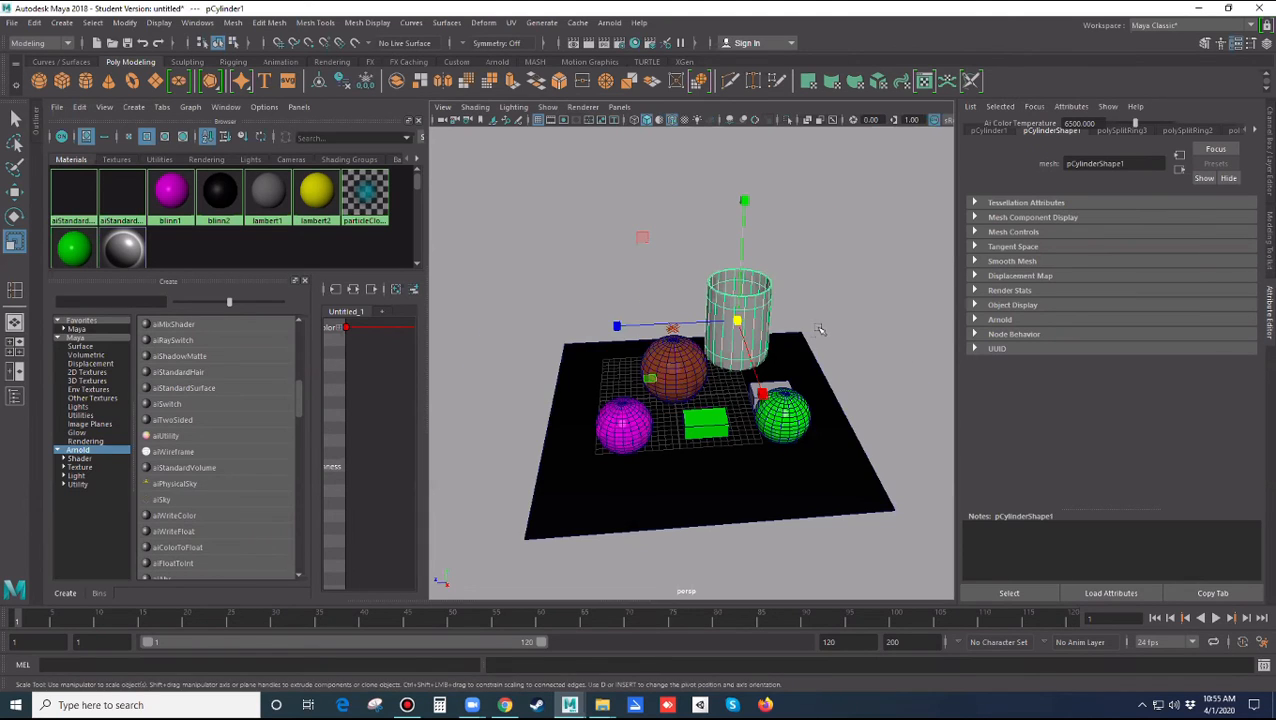
Move the hollow cylinder onto the black plane, in front of the spheres and between the magenta and green ones
key("w")
left_click_drag(770, 368, 786, 499)
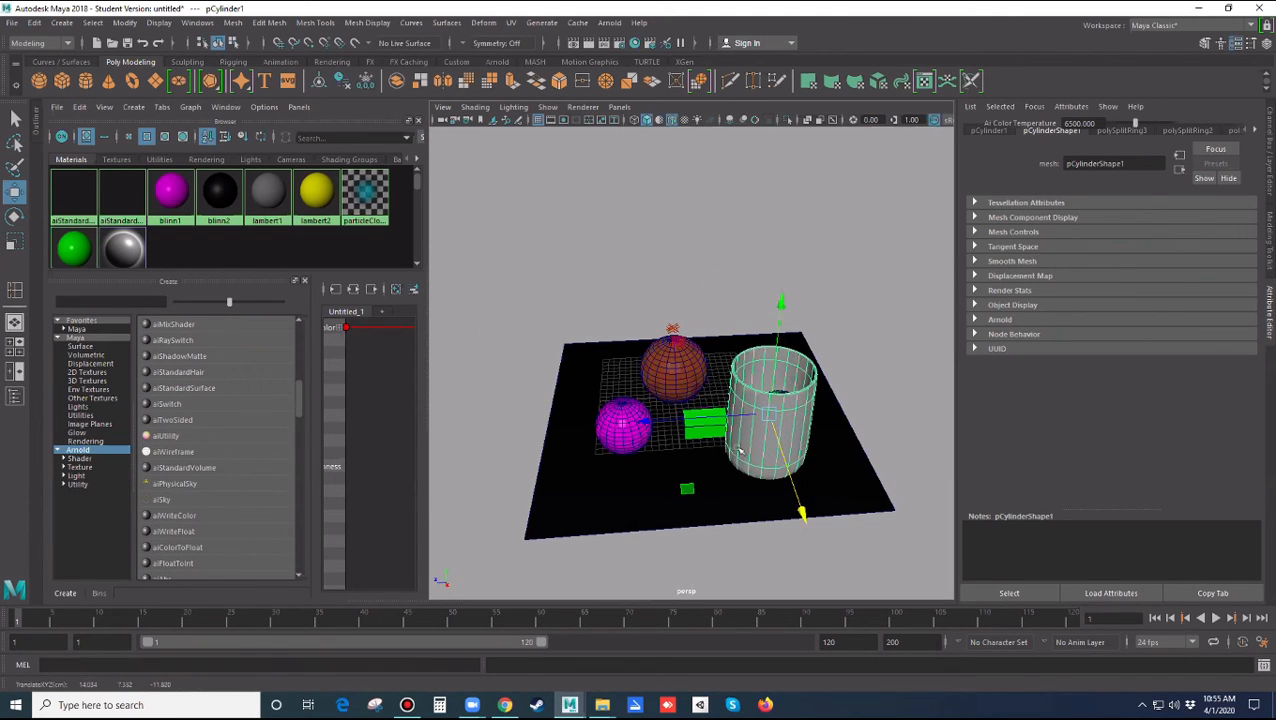
left_click_drag(735, 421, 669, 455)
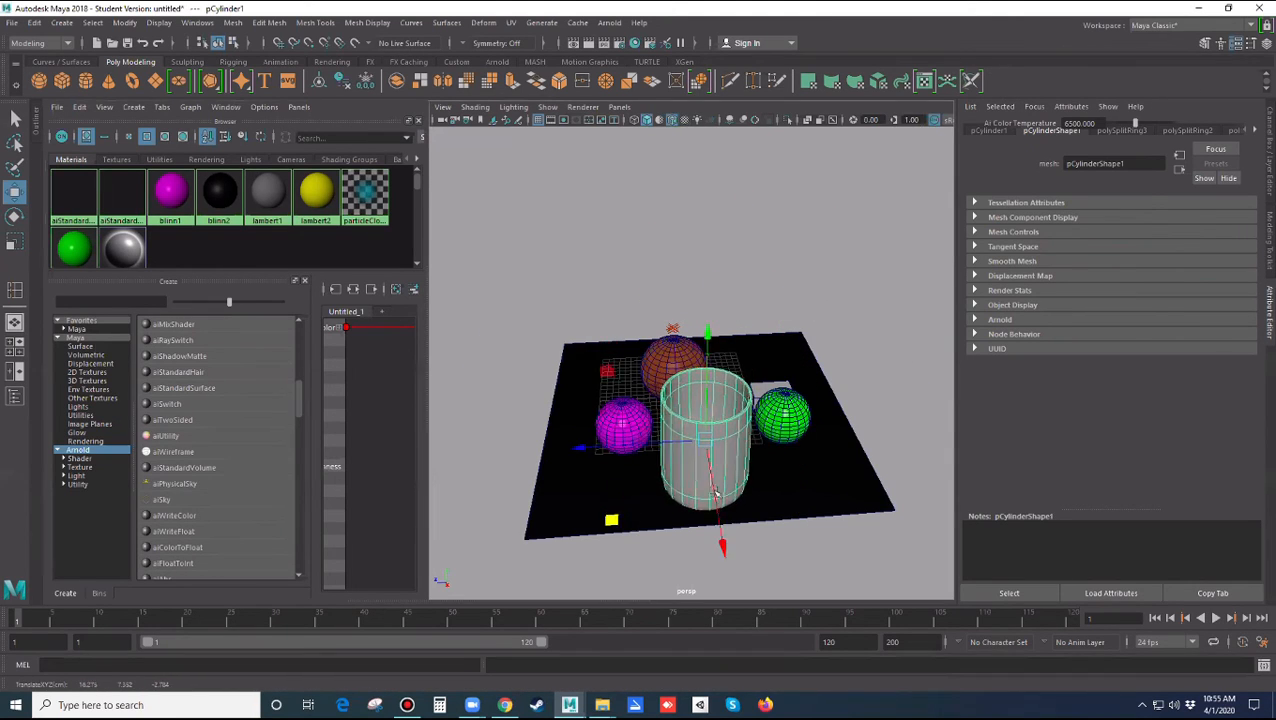
Open the Arnold RenderView and start a live render of the hollow cylinder and the spheres around it
scroll(727, 376, "up", 5)
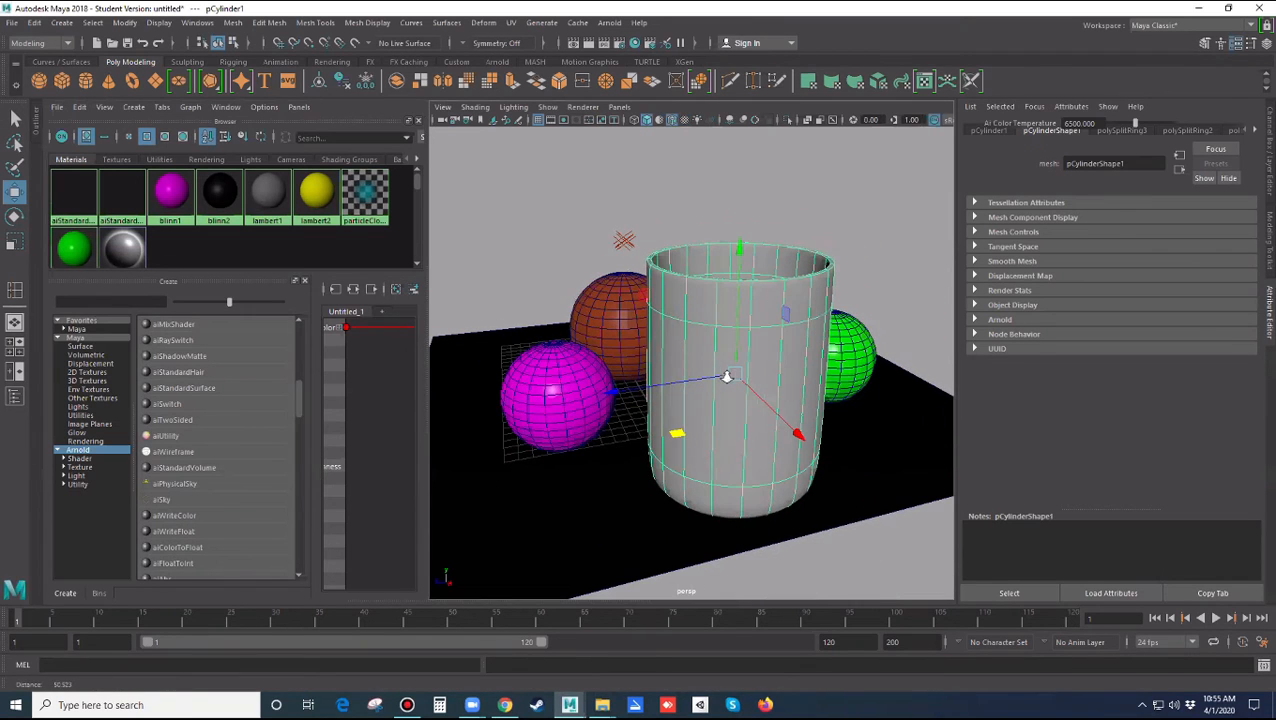
left_click(609, 22)
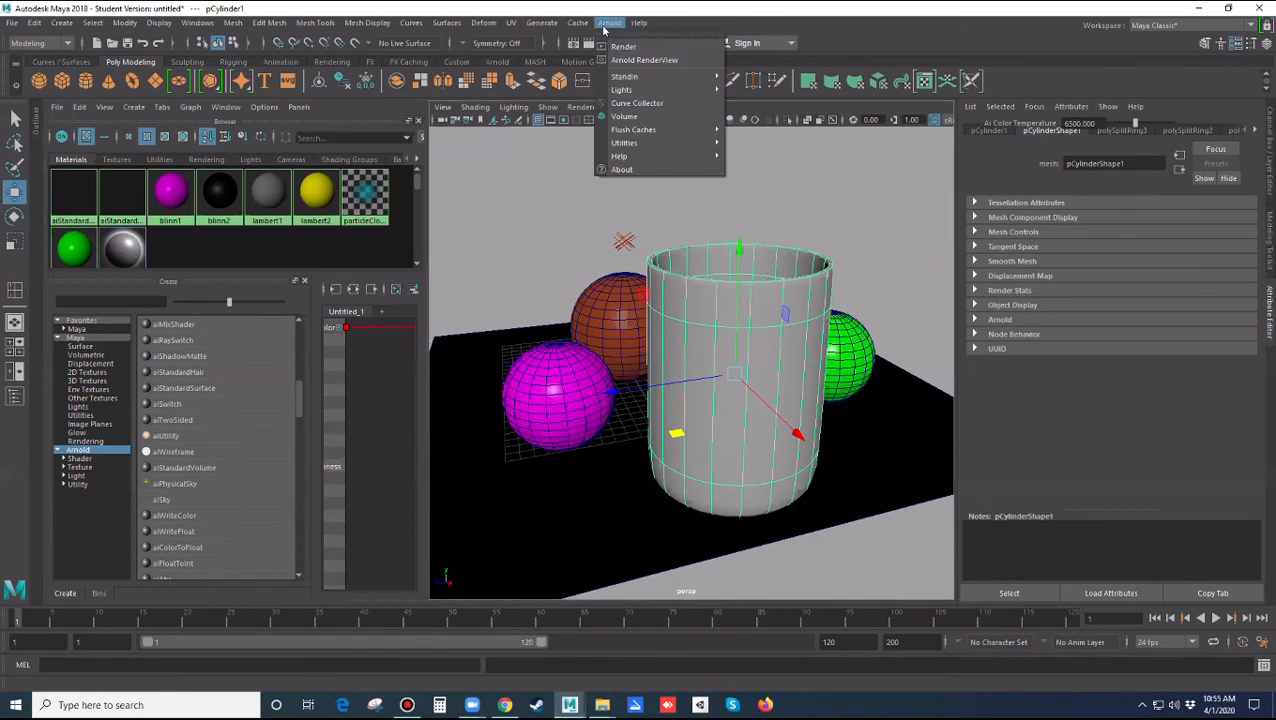
left_click(628, 62)
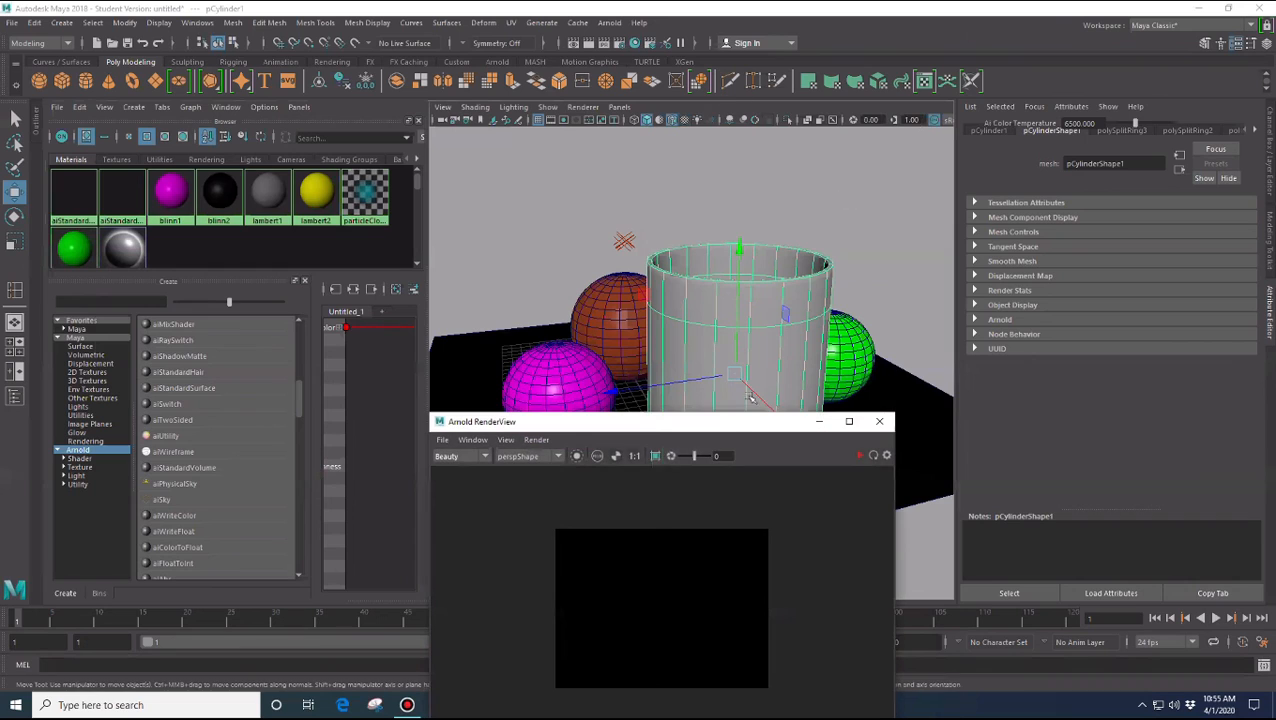
left_click(857, 456)
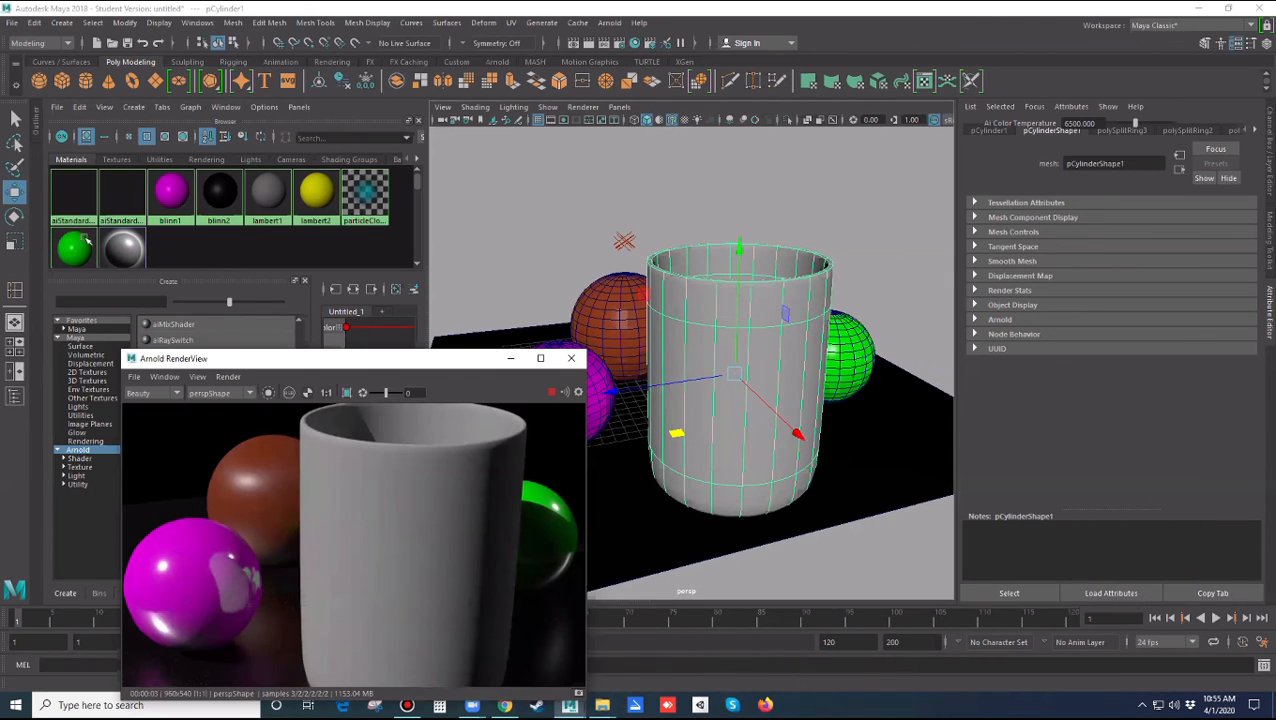
Create a new aiStandardSurface material and replace its settings with the Glass preset
left_click(117, 201)
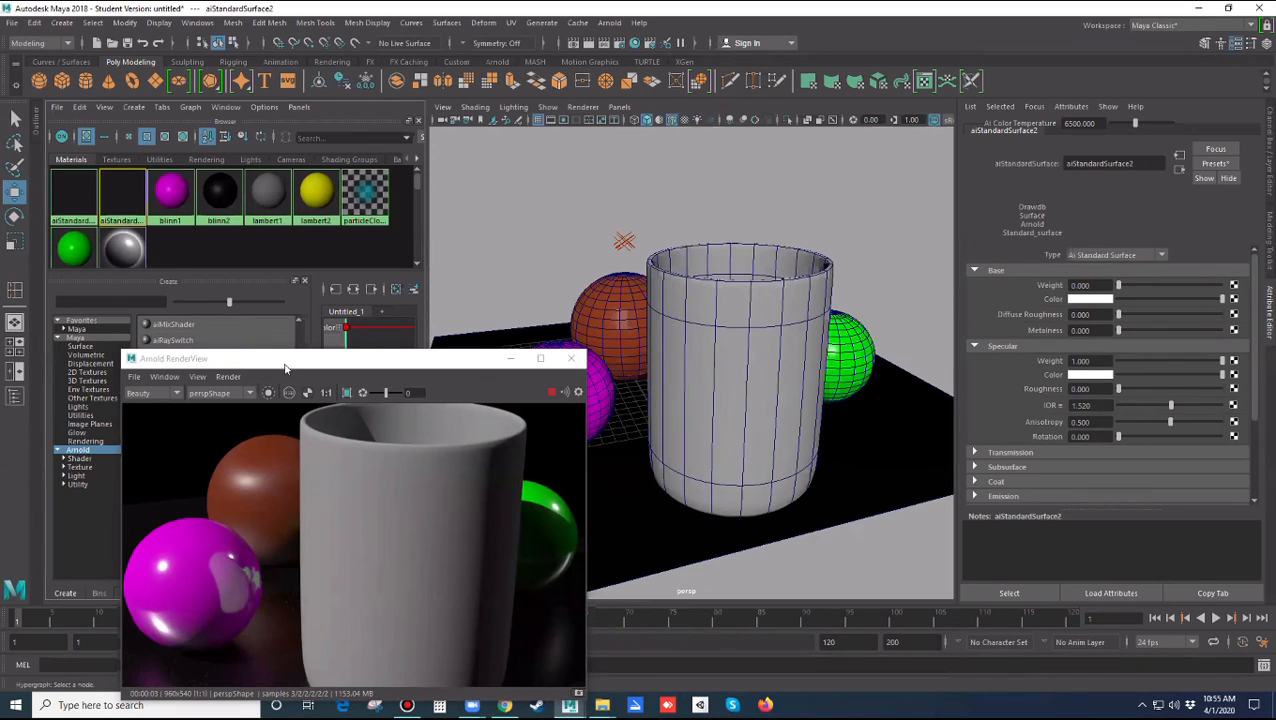
left_click_drag(250, 359, 426, 360)
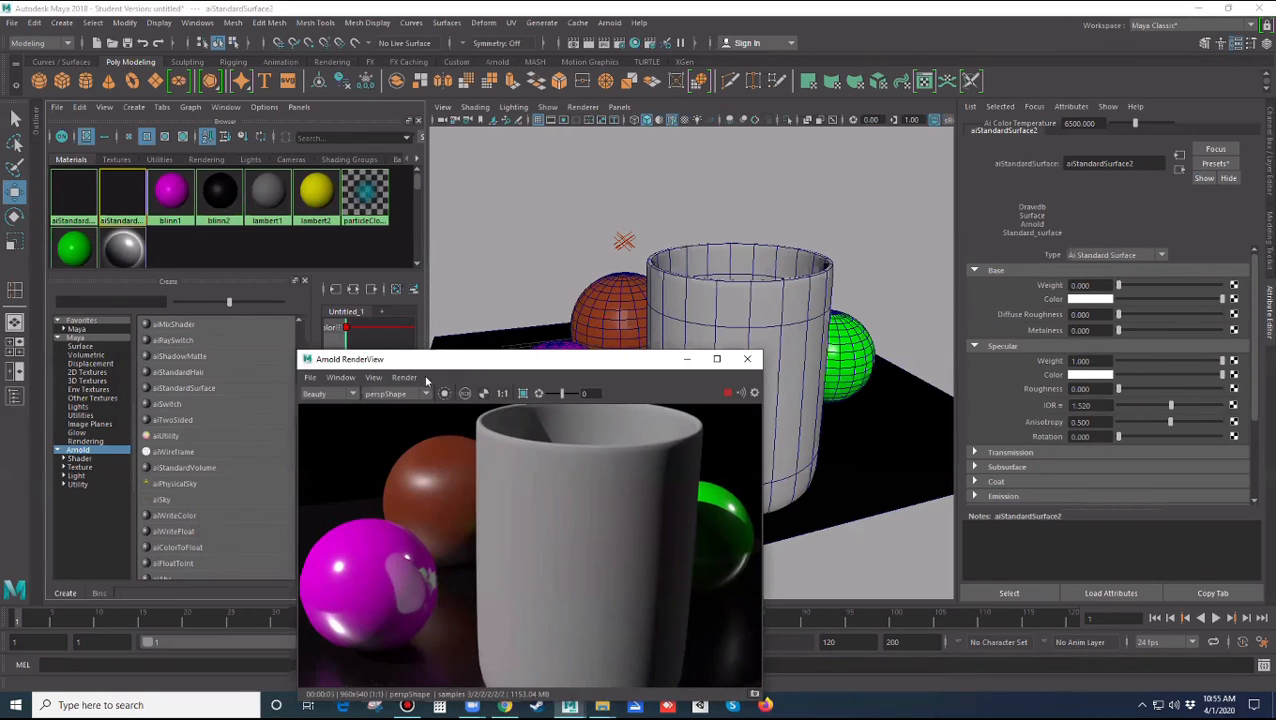
left_click(199, 389)
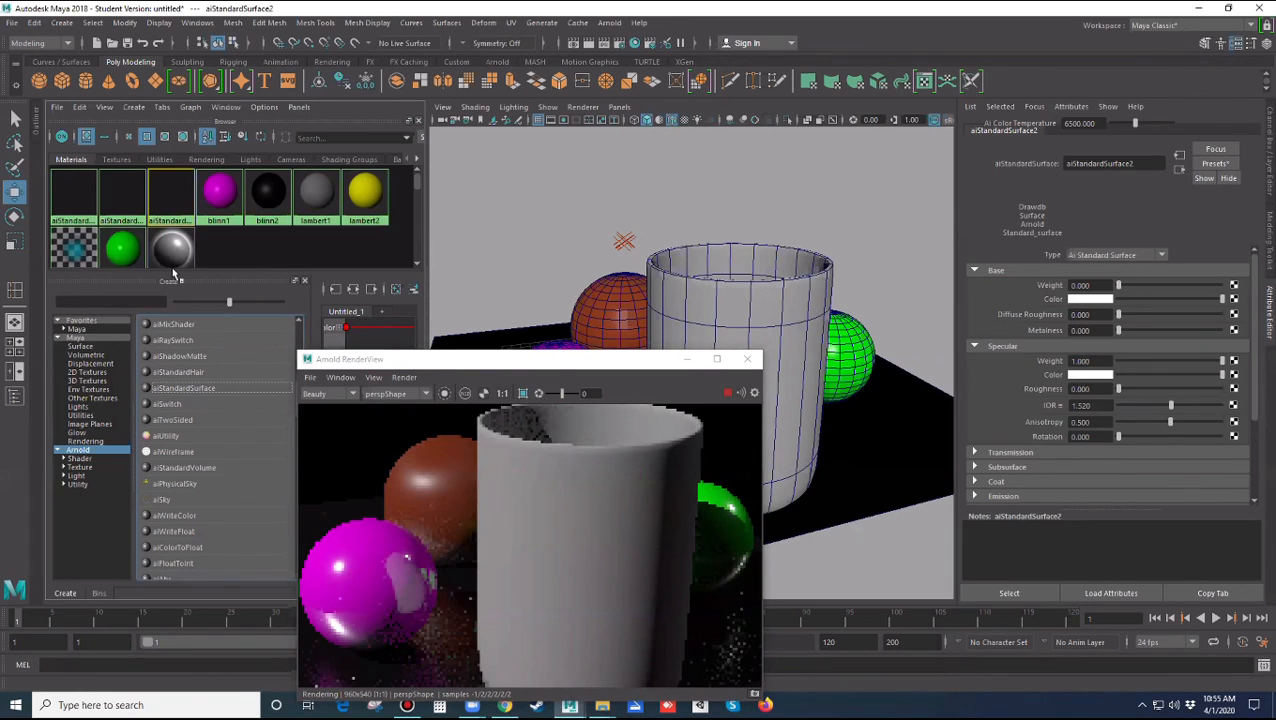
left_click(1213, 167)
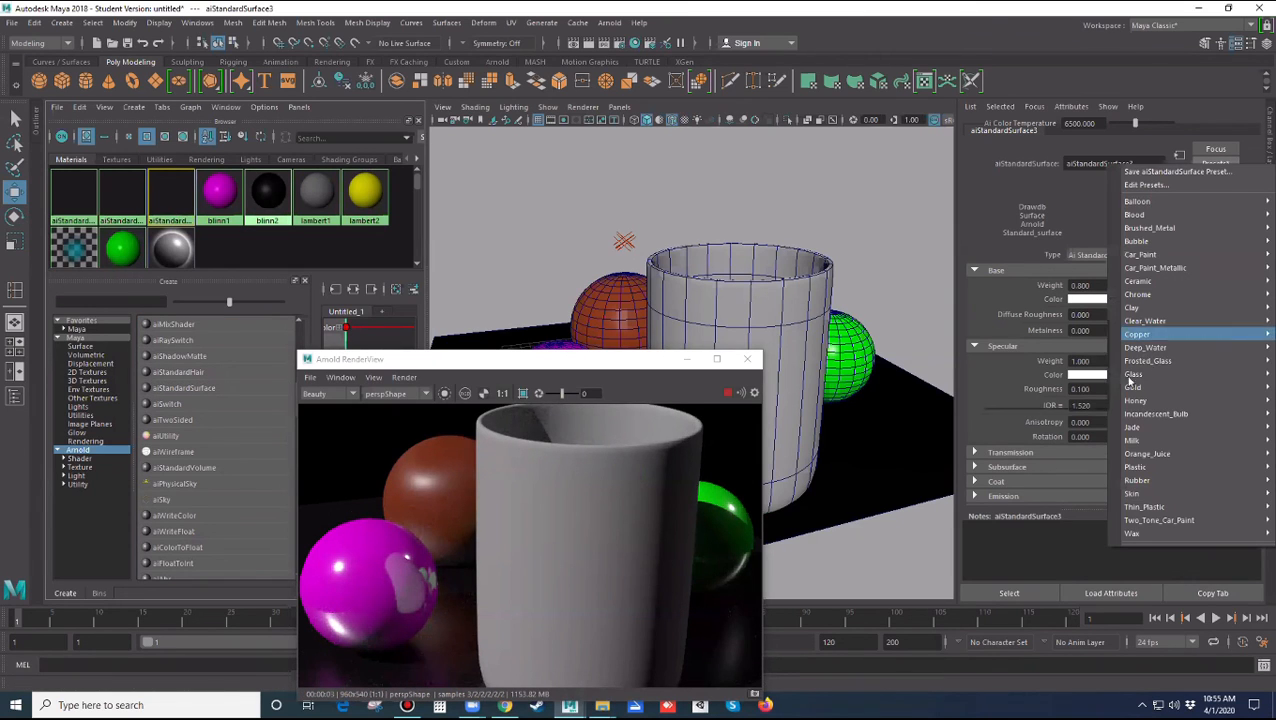
mouse_move(1150, 374)
left_click(1057, 374)
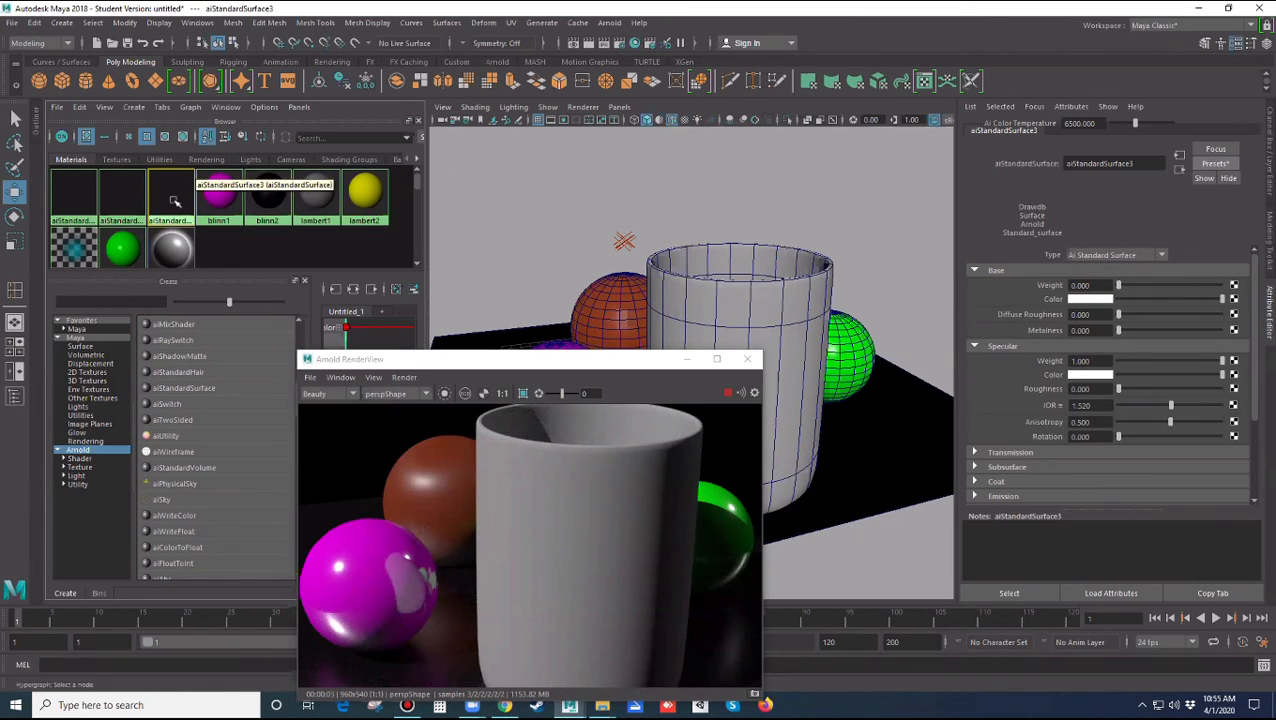
Assign the new Glass-preset aiStandardSurface material to the hollow cylinder and inspect it in the live render
left_click(724, 302)
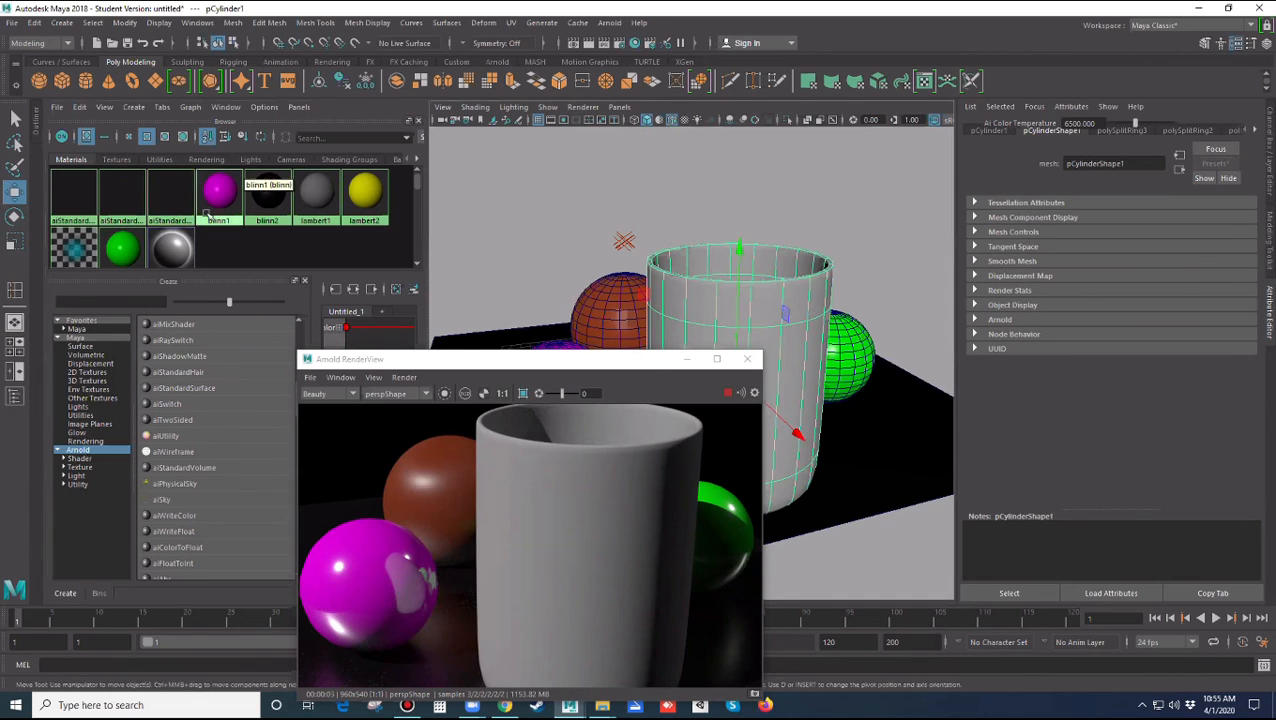
right_click(176, 195)
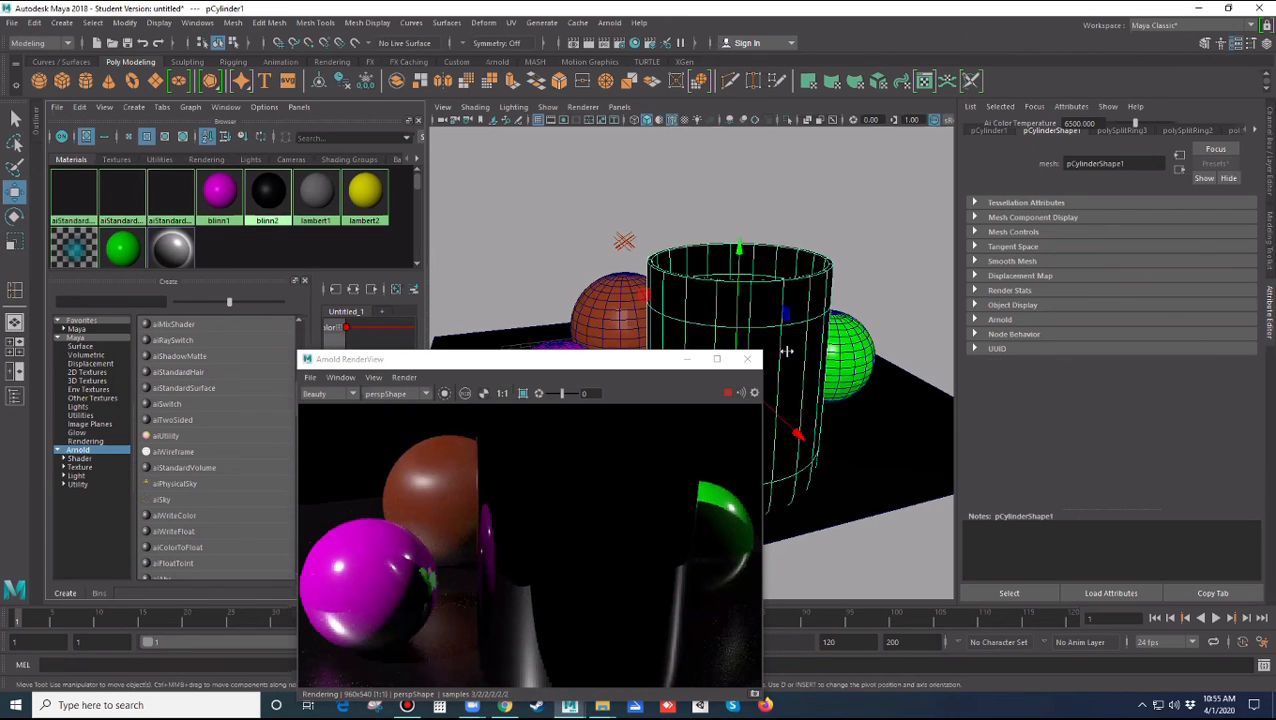
middle_click_drag(785, 366, 846, 339, "alt")
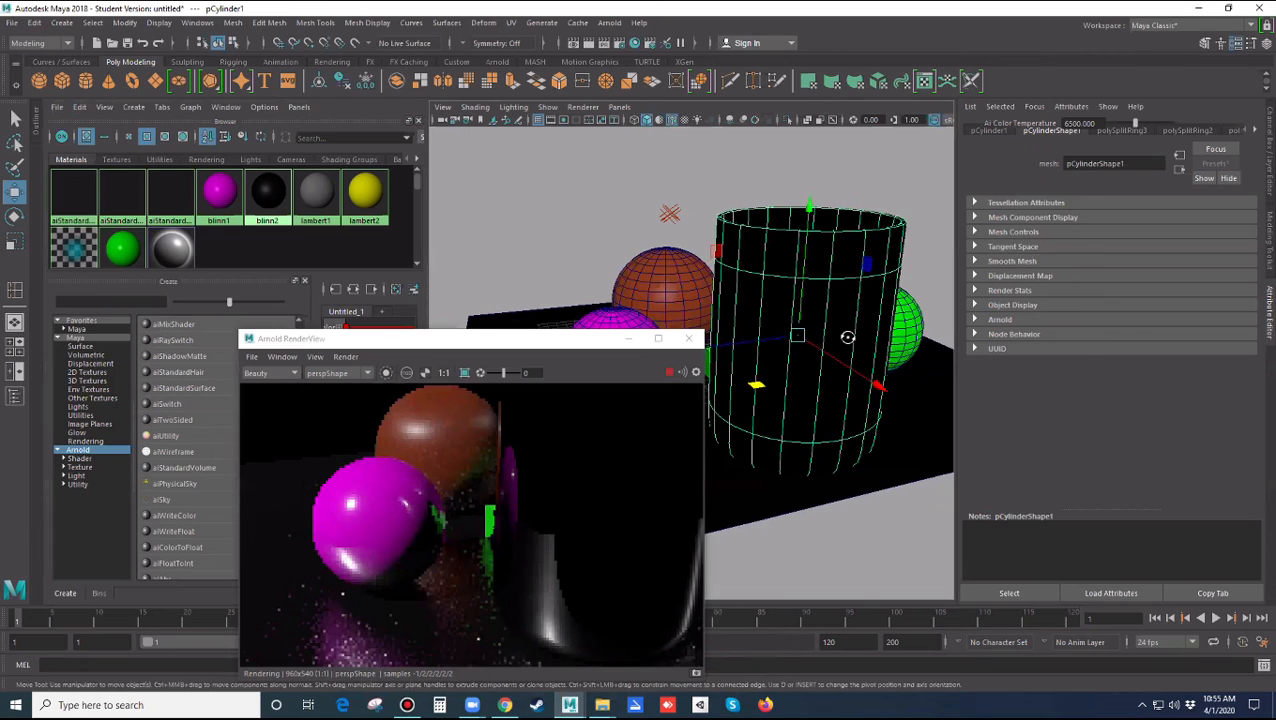
left_click_drag(847, 337, 847, 337, "alt")
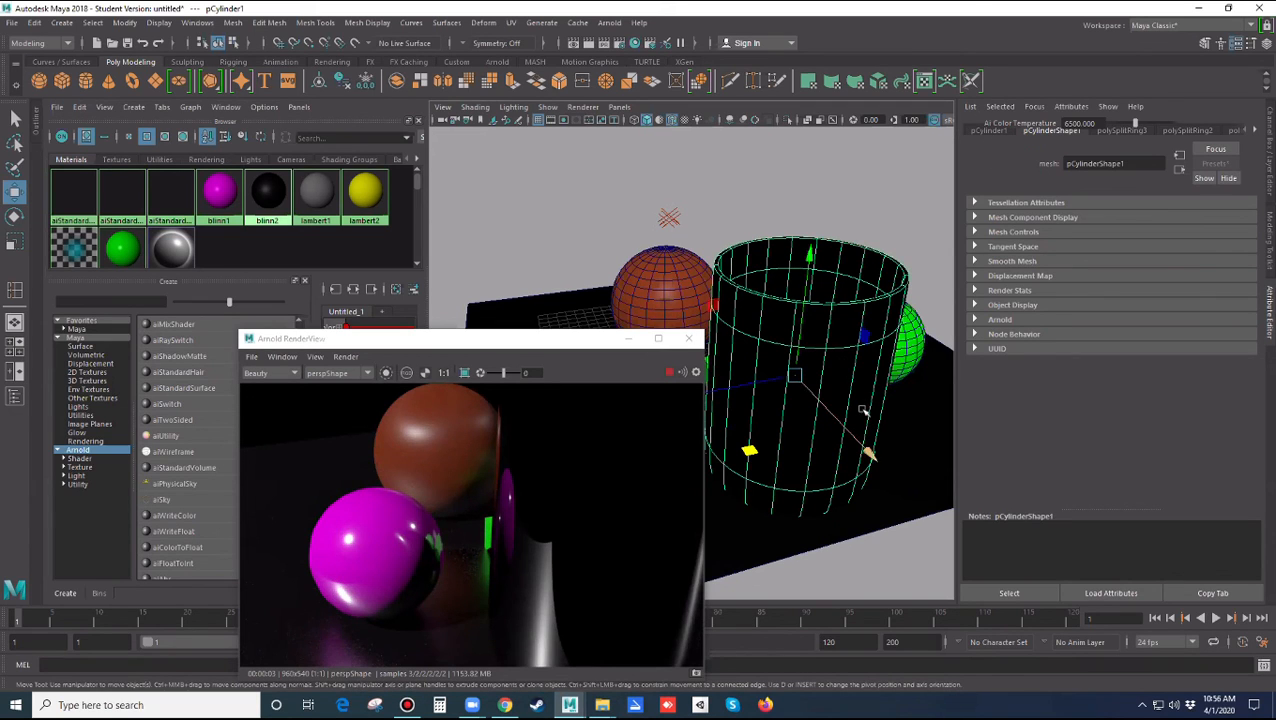
scroll(870, 427, "up", 2)
scroll(865, 427, "up", 2)
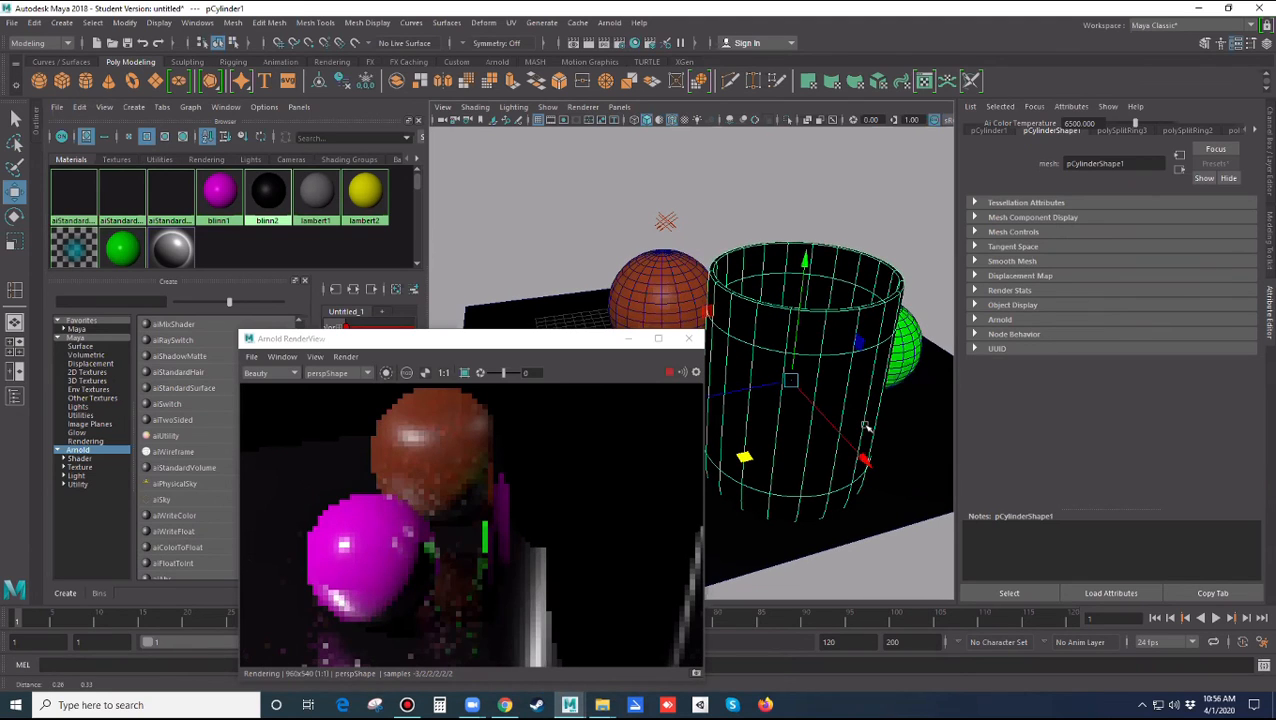